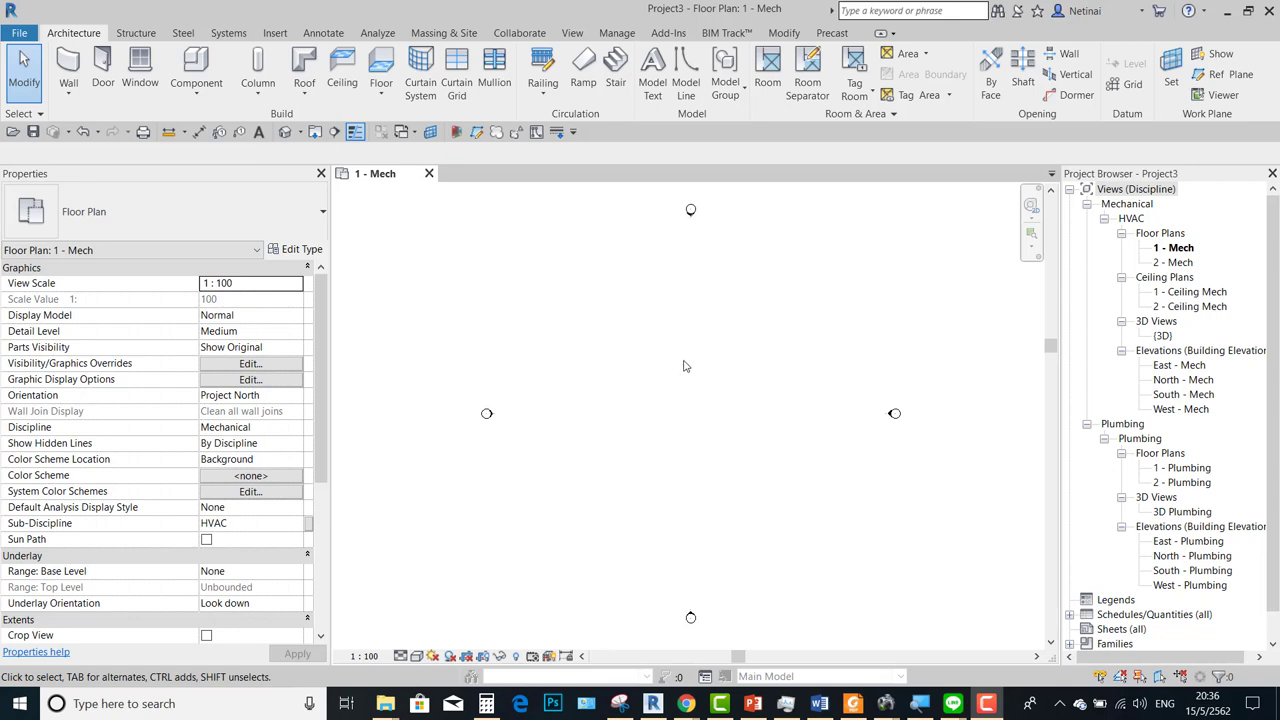
Bring up the Insert ribbon's link and import tools over the empty 1 - Mech plan
{"action": "left_click", "coordinate": [275, 35]}
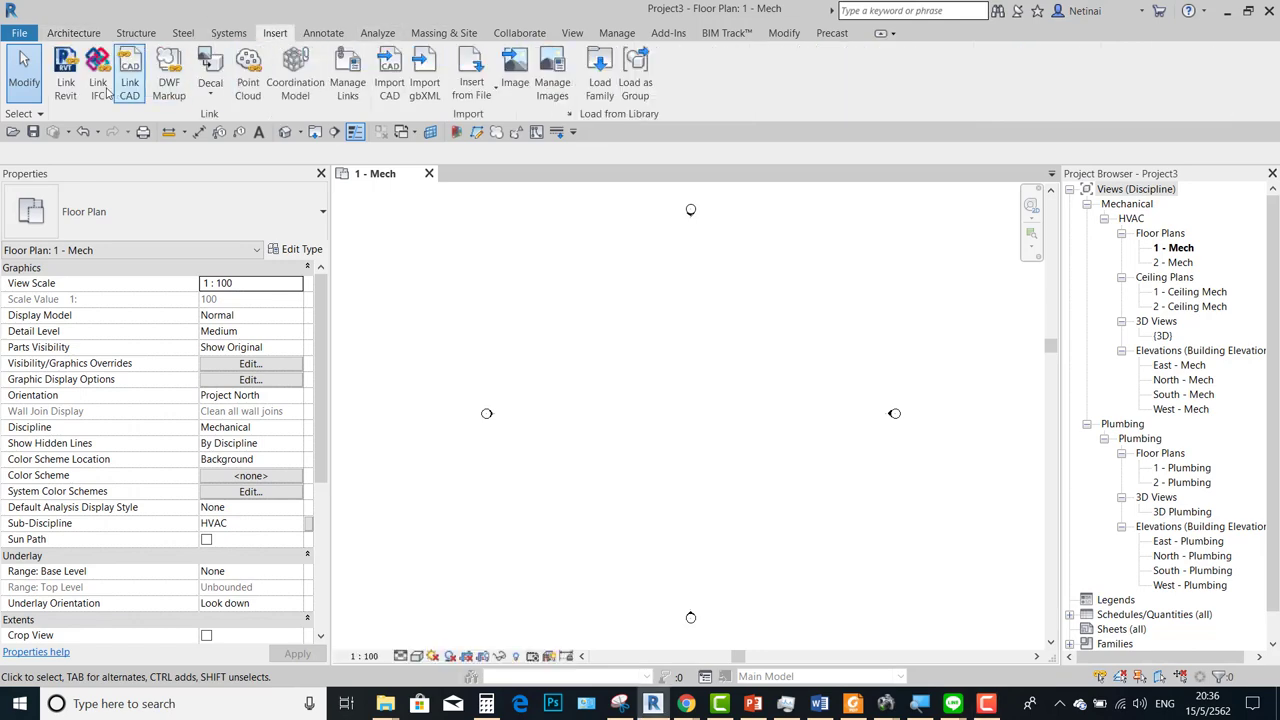
Link Arch File for 7.2.rvt into 1 - Mech using Auto - Origin to Origin positioning
{"action": "left_click", "coordinate": [65, 72]}
{"action": "scroll", "coordinate": [631, 316], "scroll_direction": "down", "scroll_amount": 6}
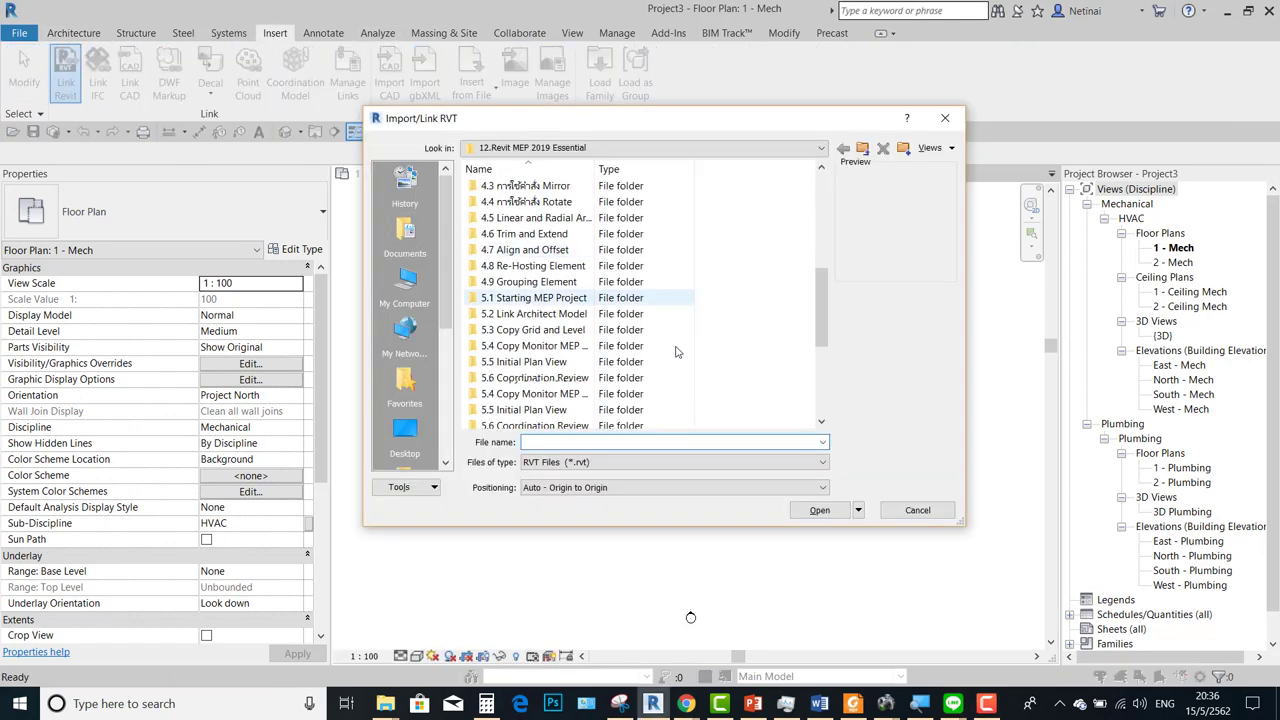
{"action": "scroll", "coordinate": [660, 280], "scroll_direction": "down", "scroll_amount": 4}
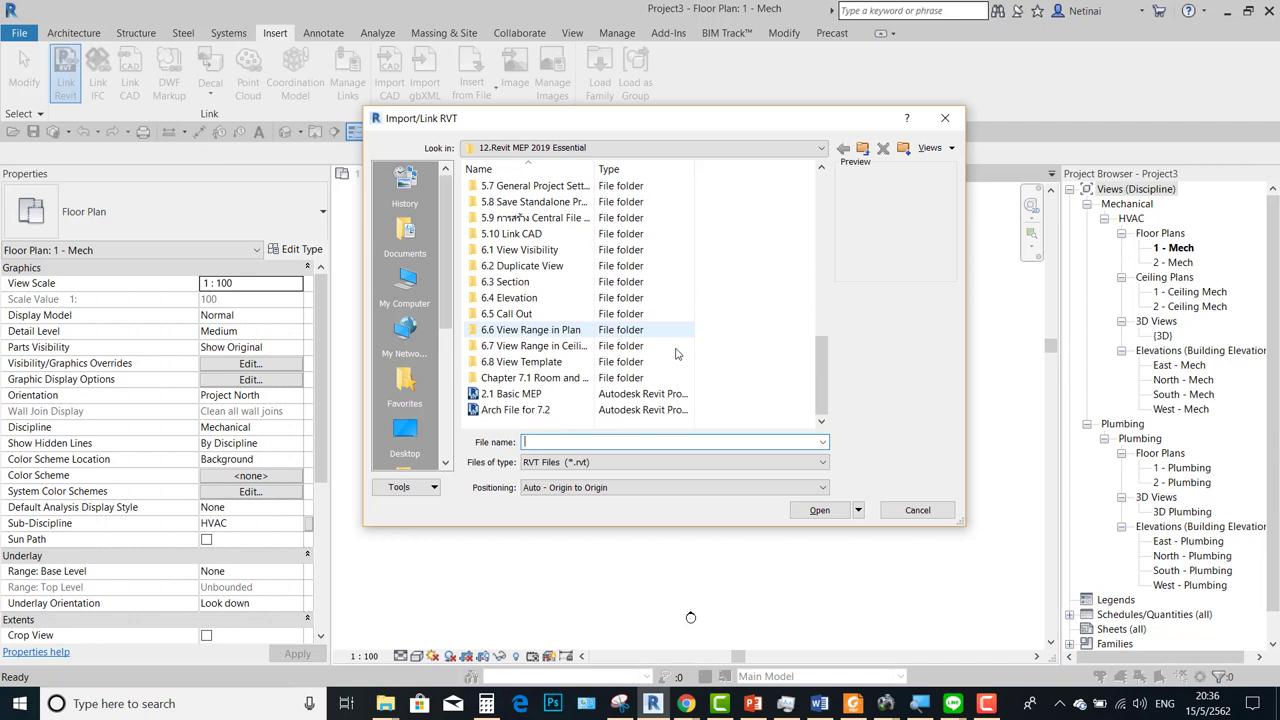
{"action": "left_click", "coordinate": [520, 412]}
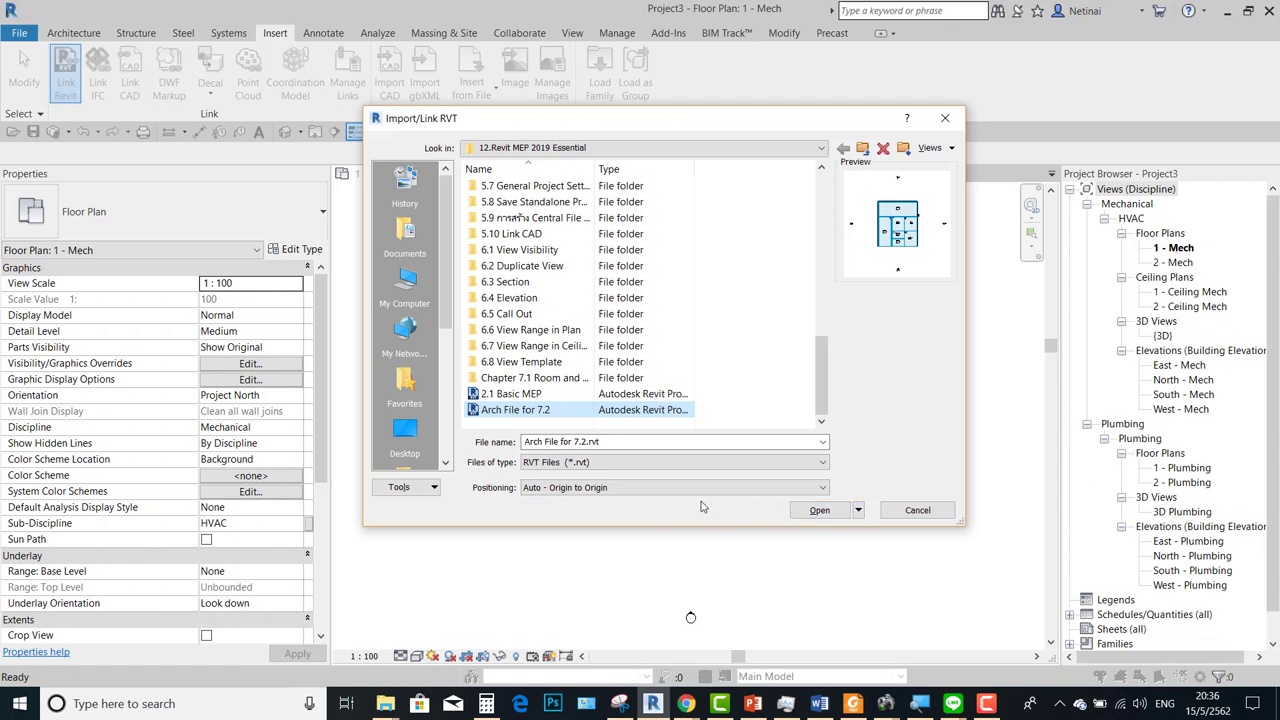
{"action": "left_click", "coordinate": [615, 488]}
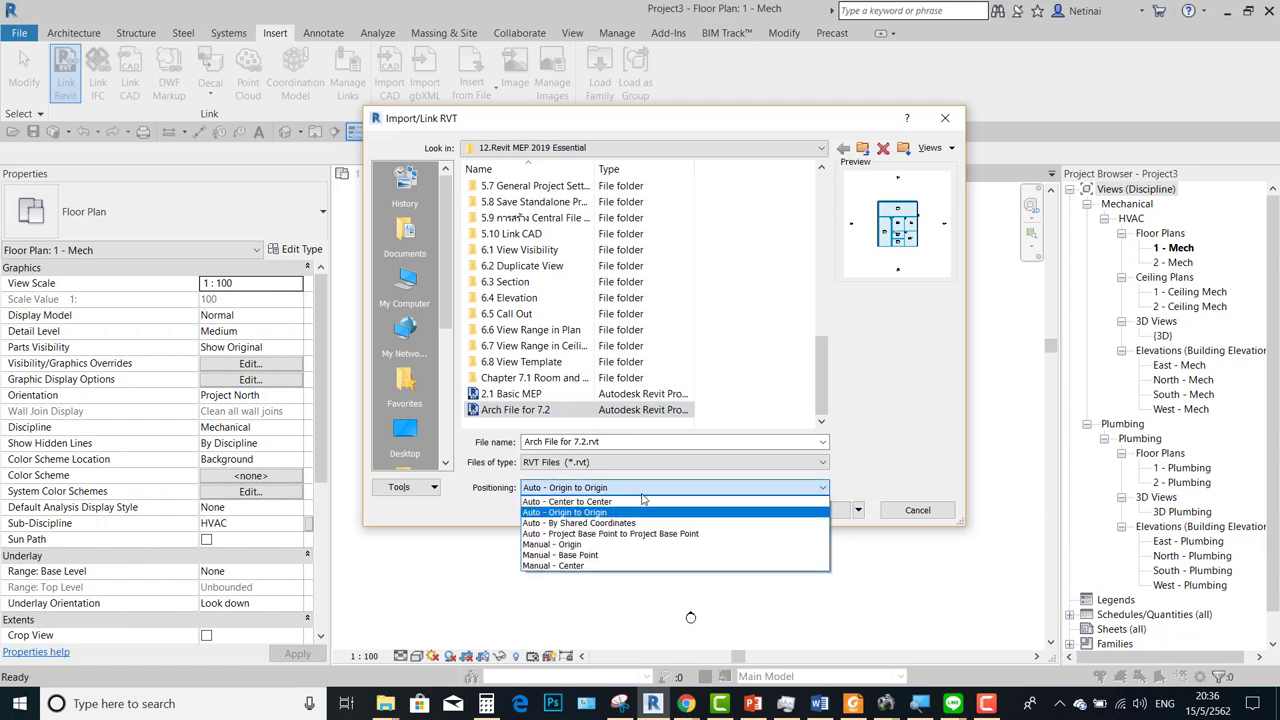
{"action": "left_click", "coordinate": [586, 514]}
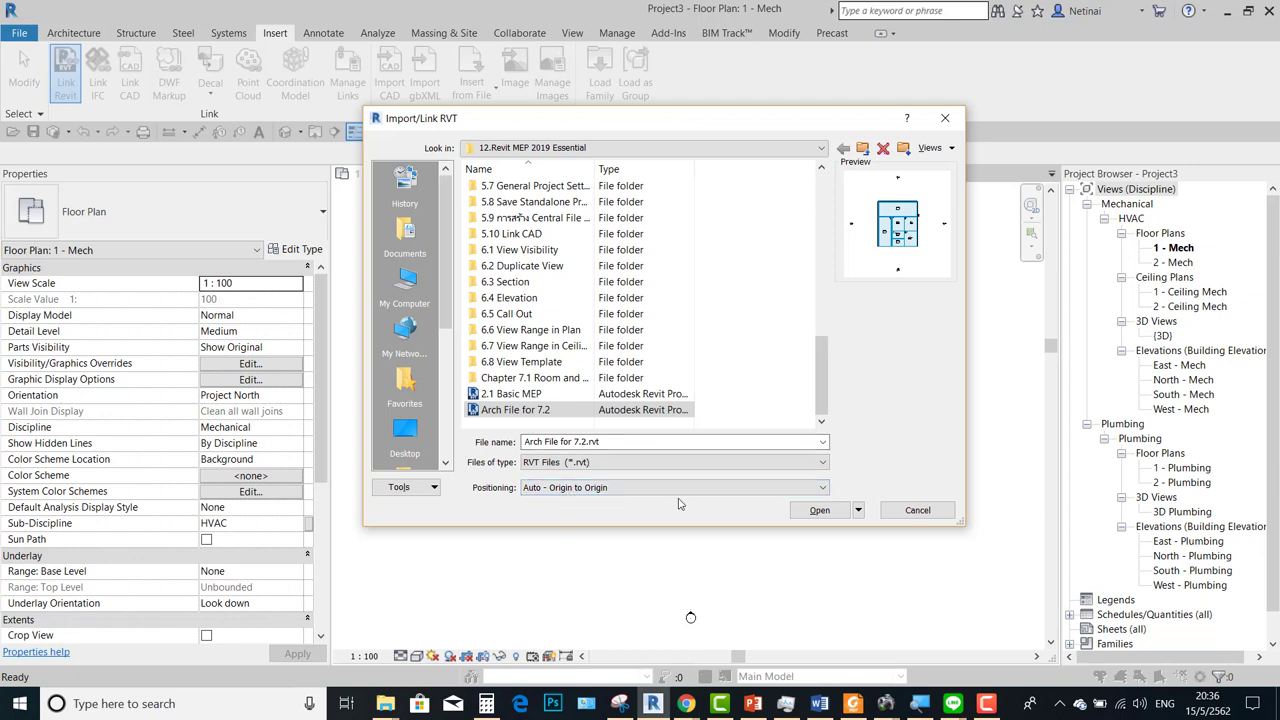
{"action": "left_click", "coordinate": [800, 511]}
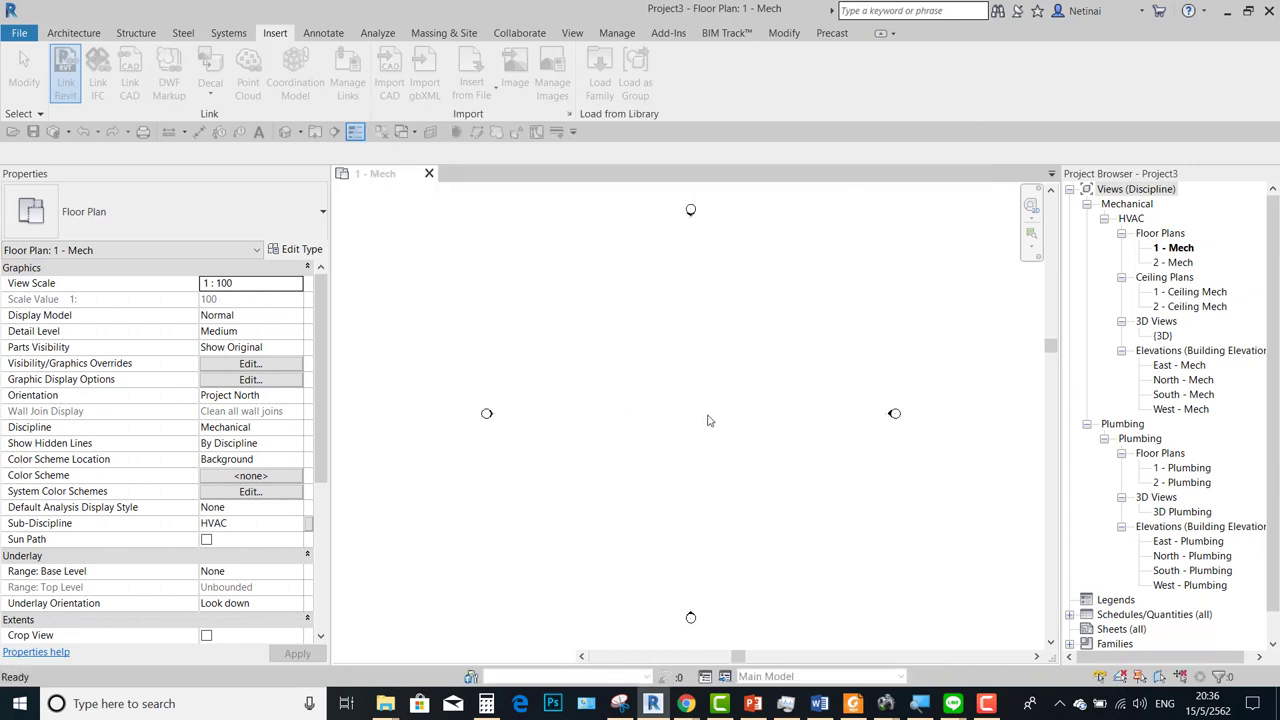
Deselect the link and zoom in on the linked building's walls
{"action": "left_click", "coordinate": [843, 375]}
{"action": "scroll", "coordinate": [843, 375], "scroll_direction": "up", "scroll_amount": 2}
{"action": "scroll", "coordinate": [800, 366], "scroll_direction": "up", "scroll_amount": 1}
{"action": "scroll", "coordinate": [820, 382], "scroll_direction": "down", "scroll_amount": 1}
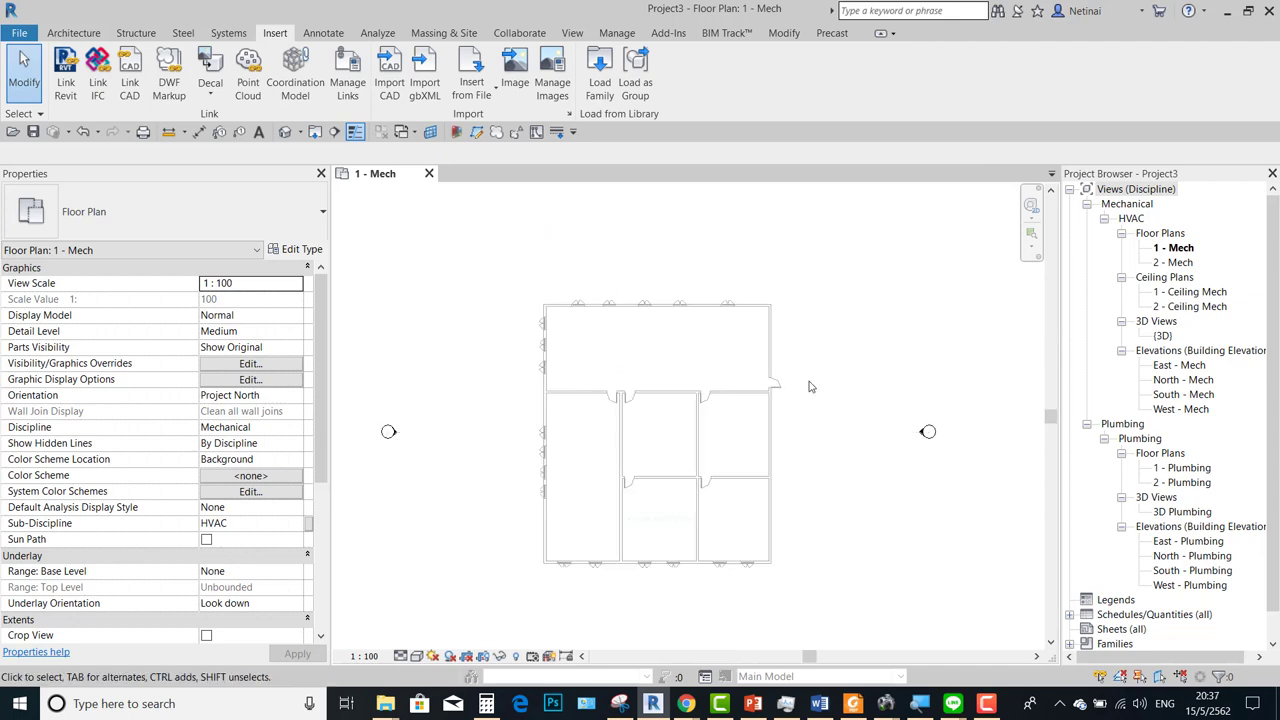
{"action": "scroll", "coordinate": [700, 380], "scroll_direction": "up", "scroll_amount": 3}
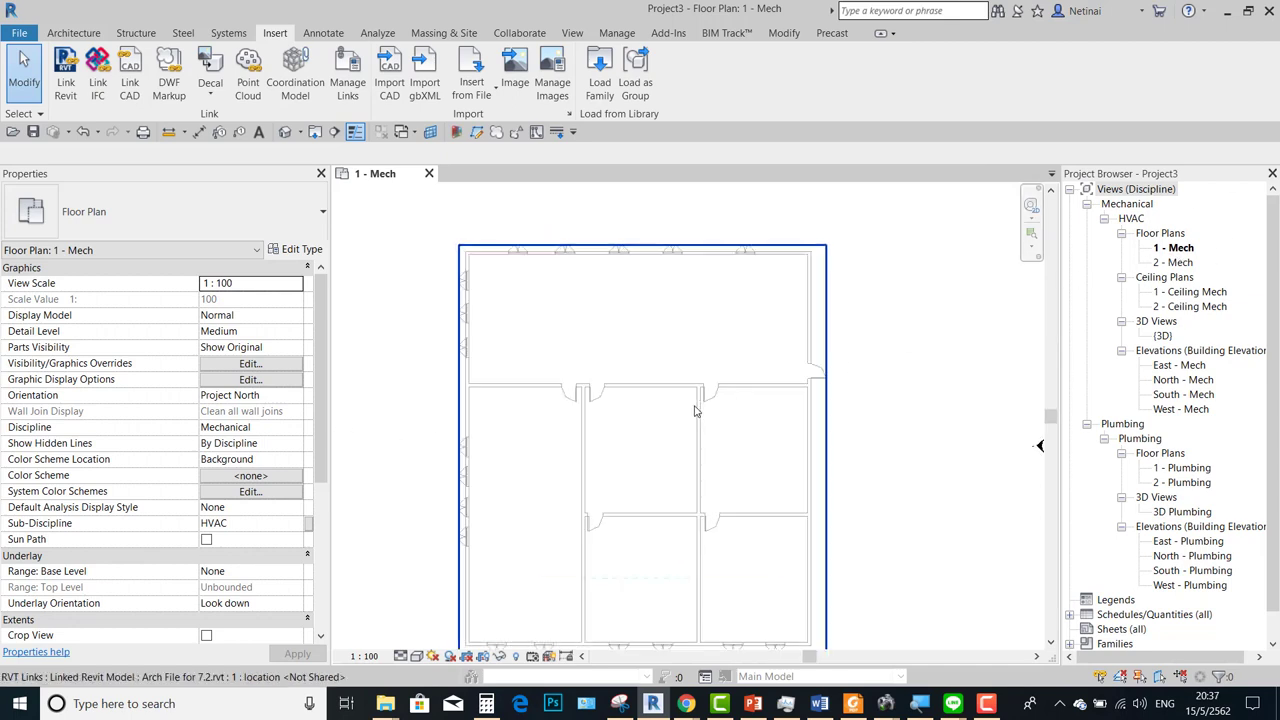
{"action": "scroll", "coordinate": [620, 358], "scroll_direction": "down", "scroll_amount": 2}
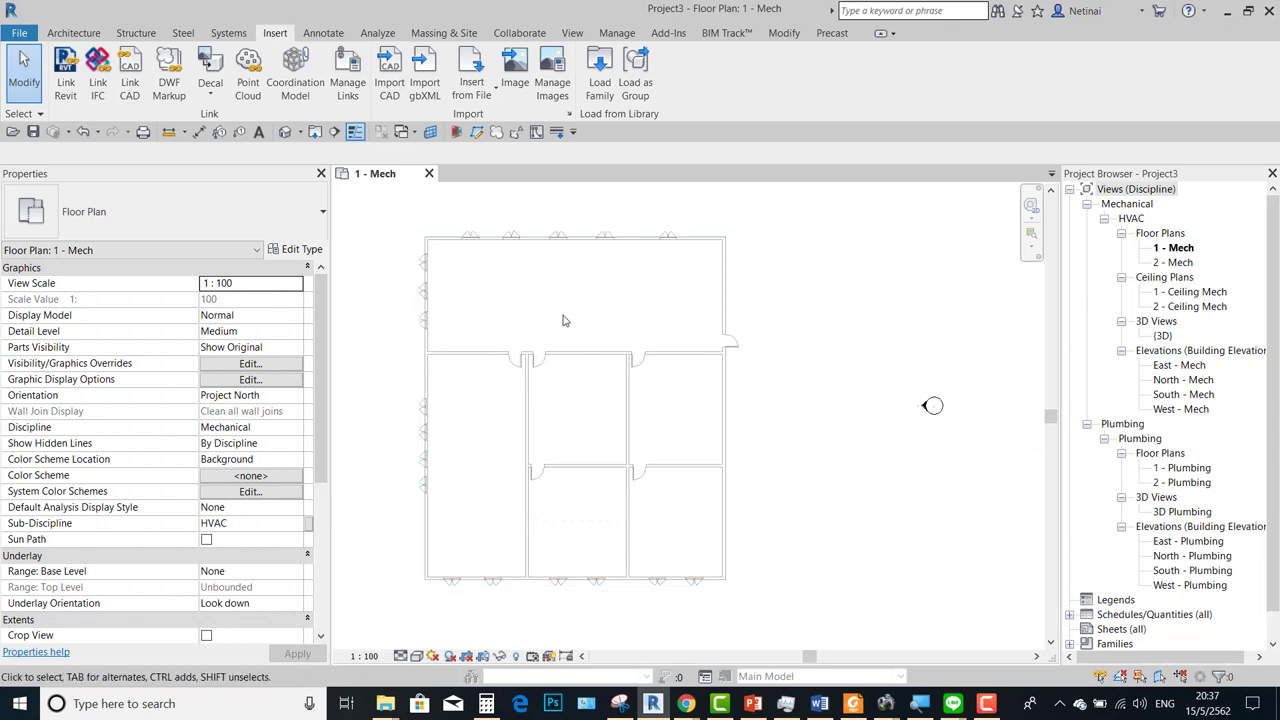
Open the 1 - Mech view's Visibility/Graphic Overrides with VG
{"action": "key", "text": "v"}
{"action": "key", "text": "g"}
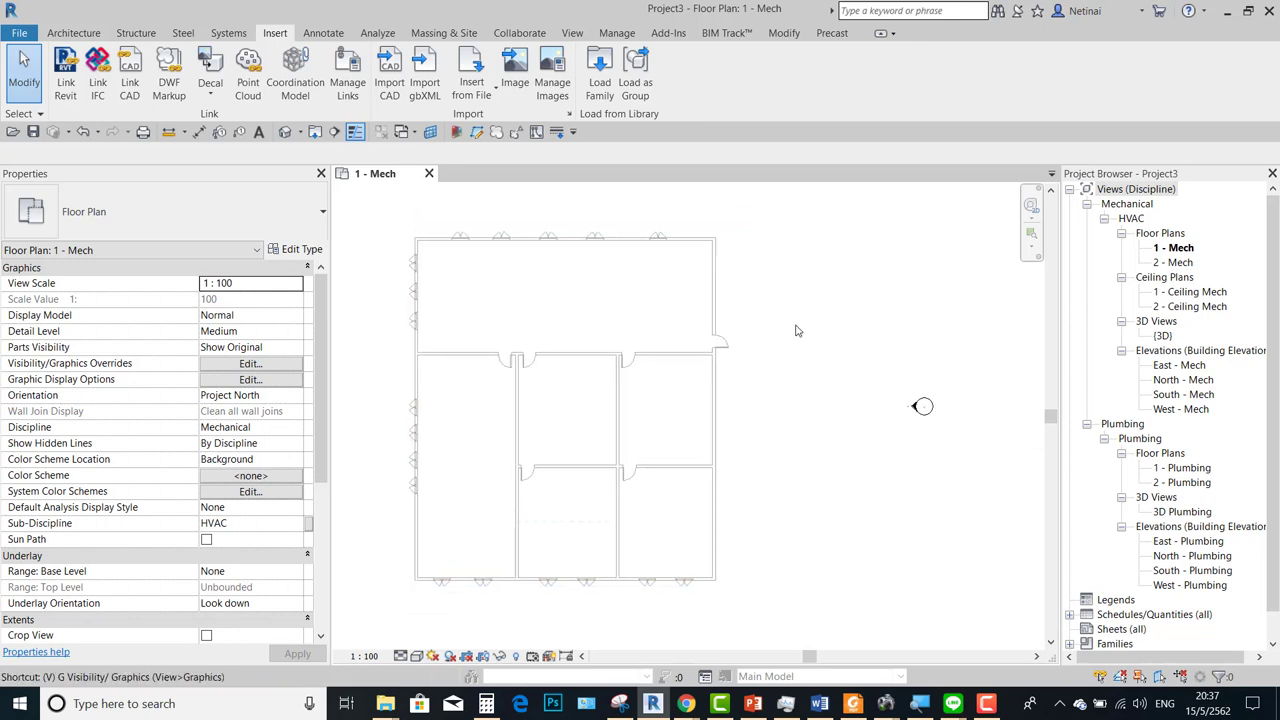
{"action": "left_click_drag", "start_coordinate": [728, 150], "coordinate": [762, 150]}
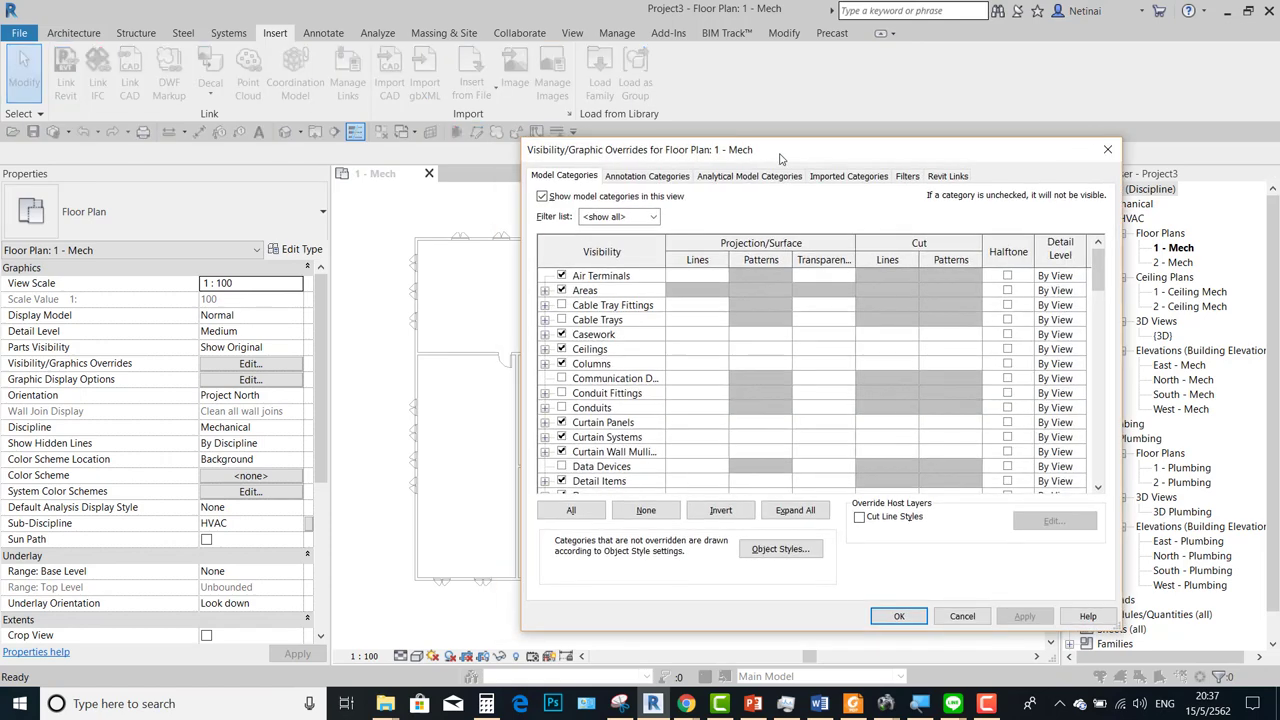
Set the Arch File link to display By linked view with Floor Plan: Level 1
{"action": "left_click", "coordinate": [958, 176]}
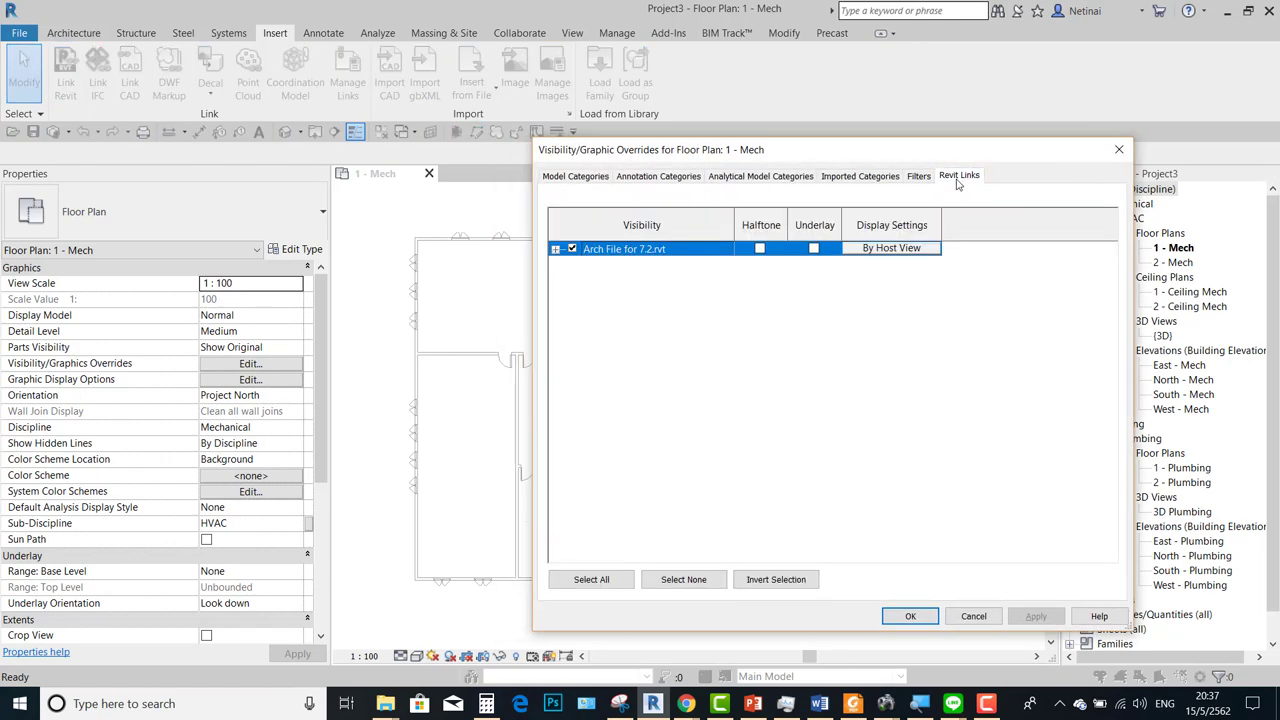
{"action": "left_click", "coordinate": [888, 256]}
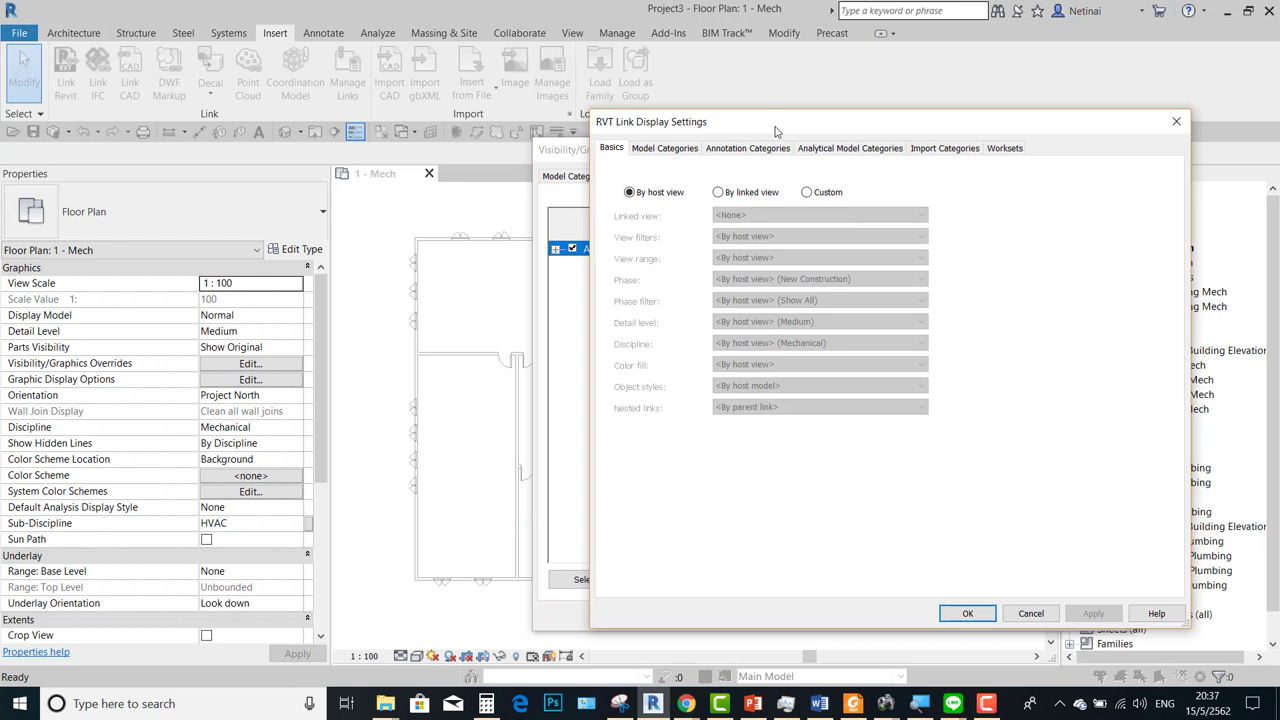
{"action": "left_click_drag", "start_coordinate": [776, 132], "coordinate": [763, 298]}
{"action": "left_click", "coordinate": [701, 359]}
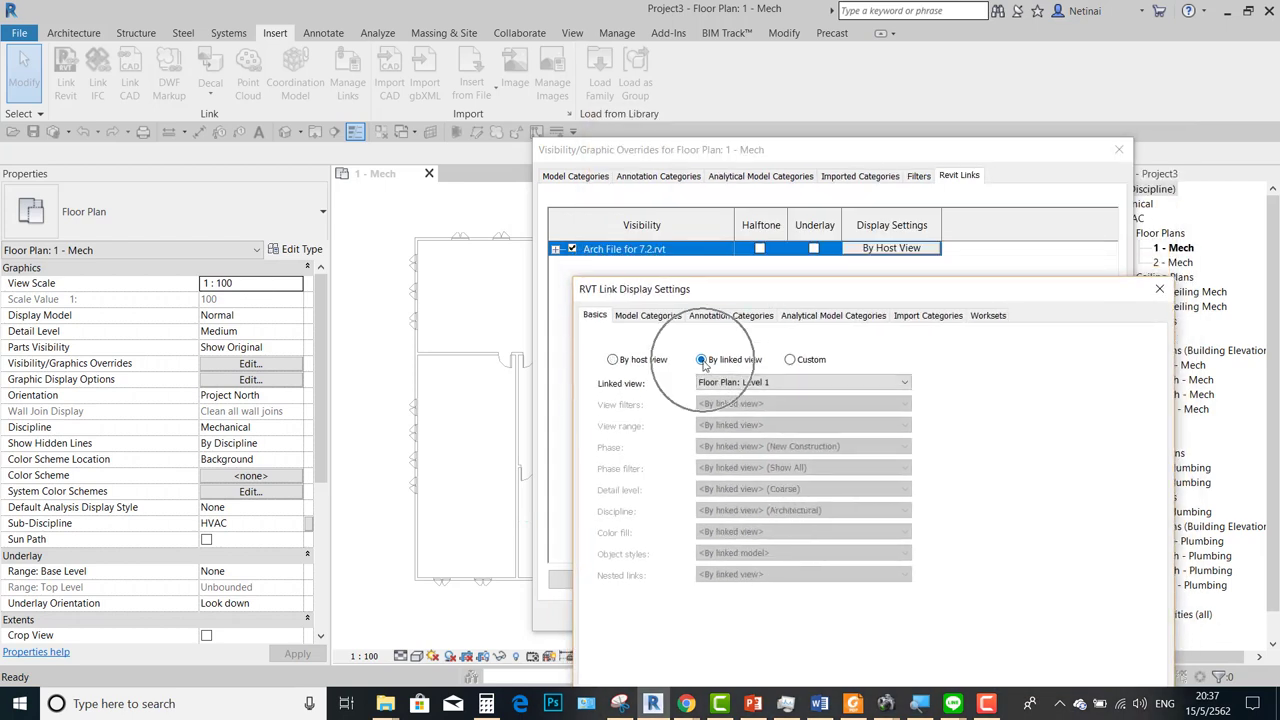
{"action": "left_click", "coordinate": [764, 384]}
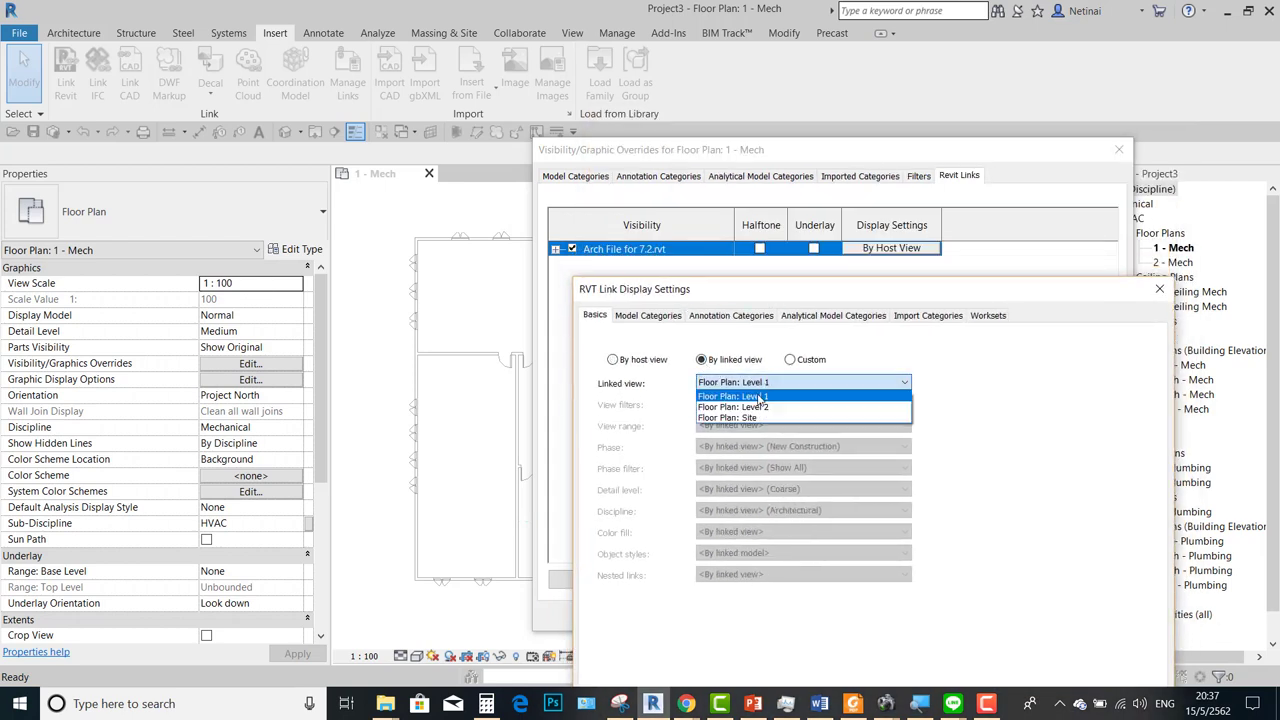
{"action": "left_click", "coordinate": [760, 397]}
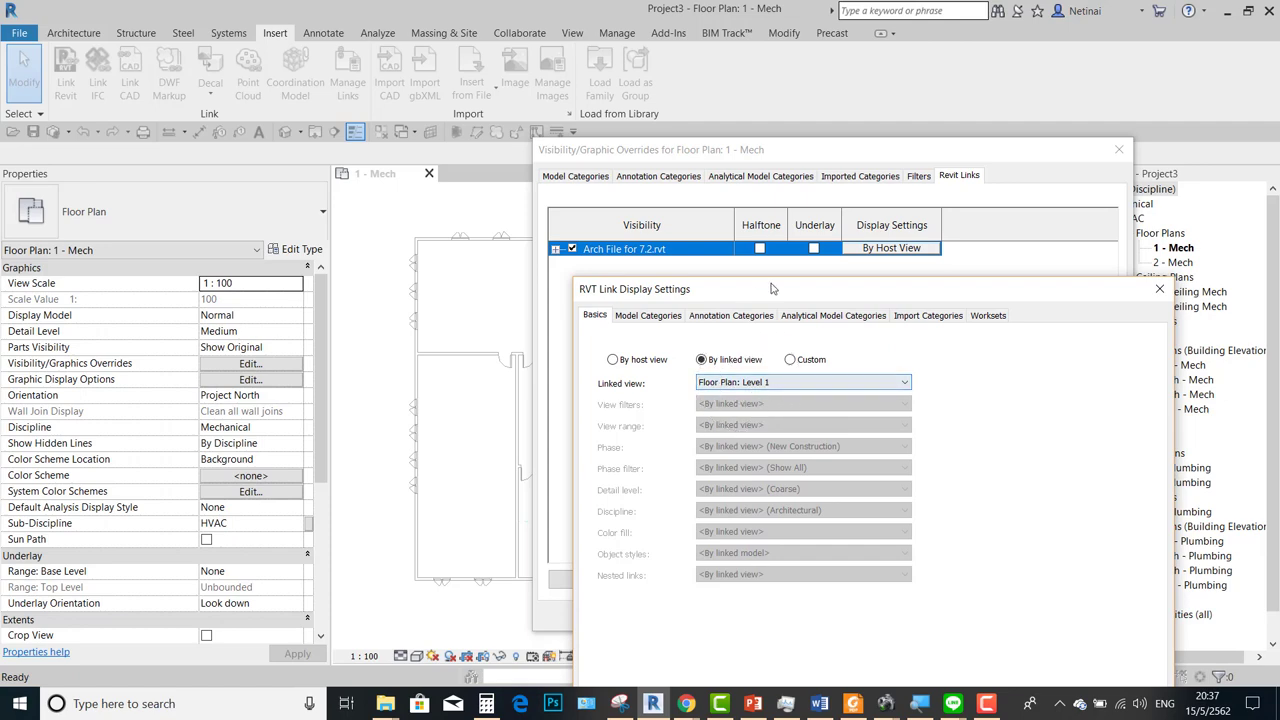
{"action": "left_click_drag", "start_coordinate": [771, 289], "coordinate": [782, 104]}
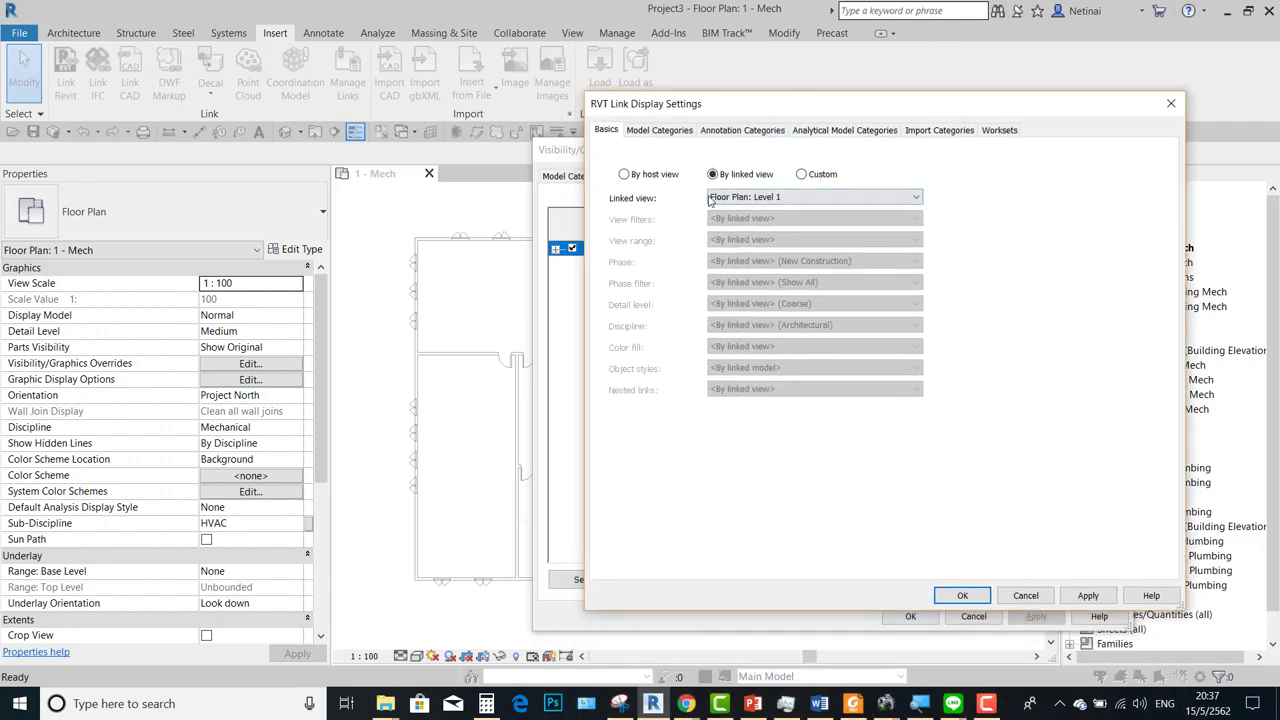
{"action": "left_click", "coordinate": [962, 595]}
Apply the overrides, pan to room 1, and bring up the Analyze space tools
{"action": "left_click", "coordinate": [910, 616]}
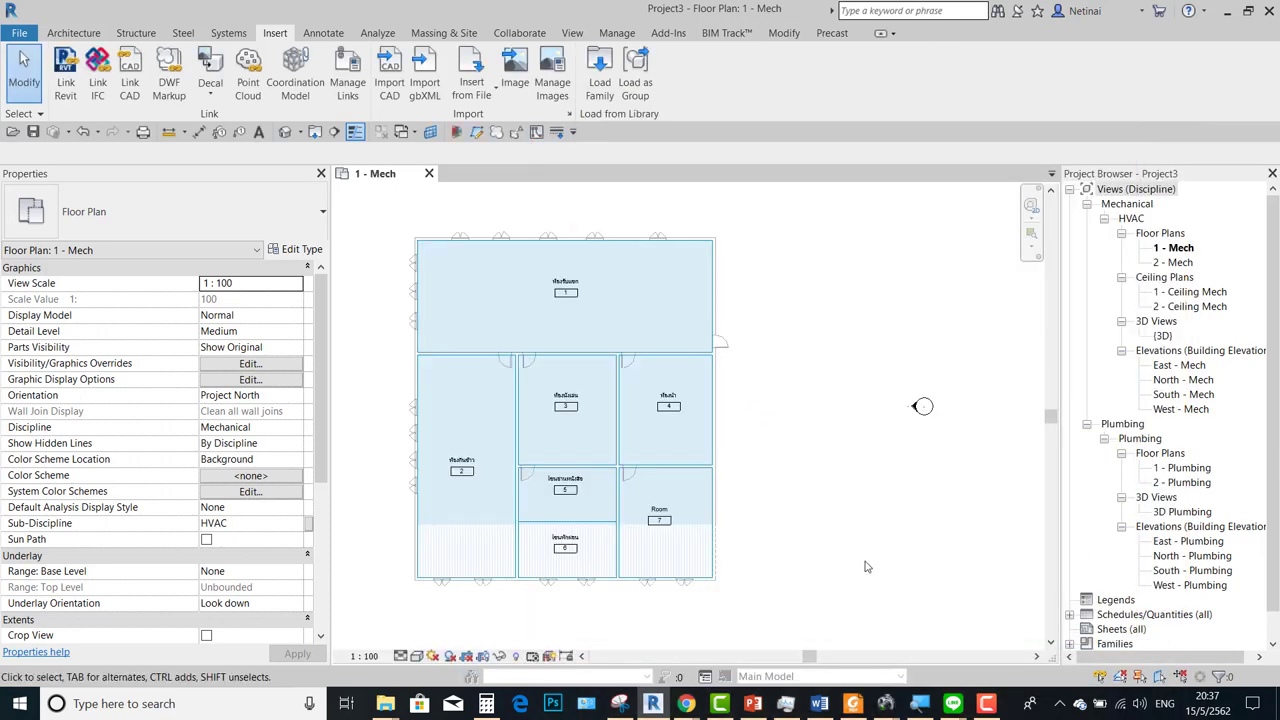
{"action": "scroll", "coordinate": [403, 554], "scroll_direction": "up", "scroll_amount": 3}
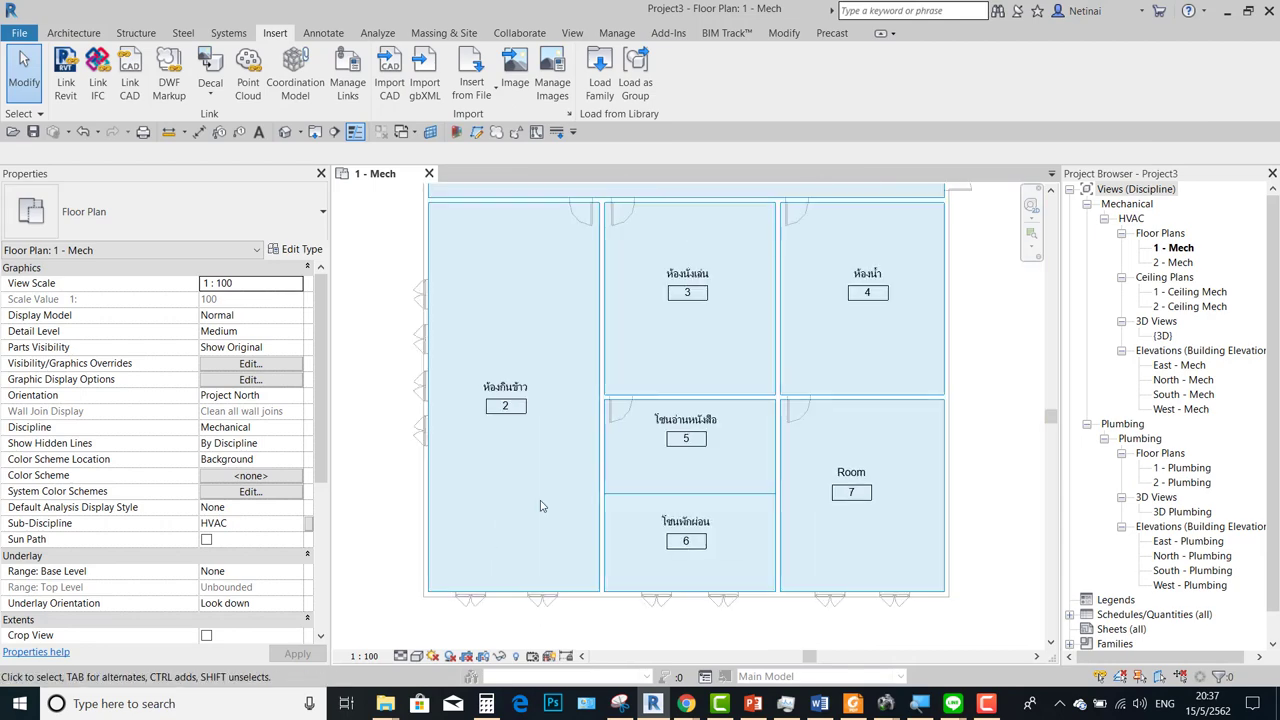
{"action": "middle_click_drag", "start_coordinate": [668, 420], "coordinate": [629, 466]}
{"action": "middle_click_drag", "start_coordinate": [685, 164], "coordinate": [645, 275]}
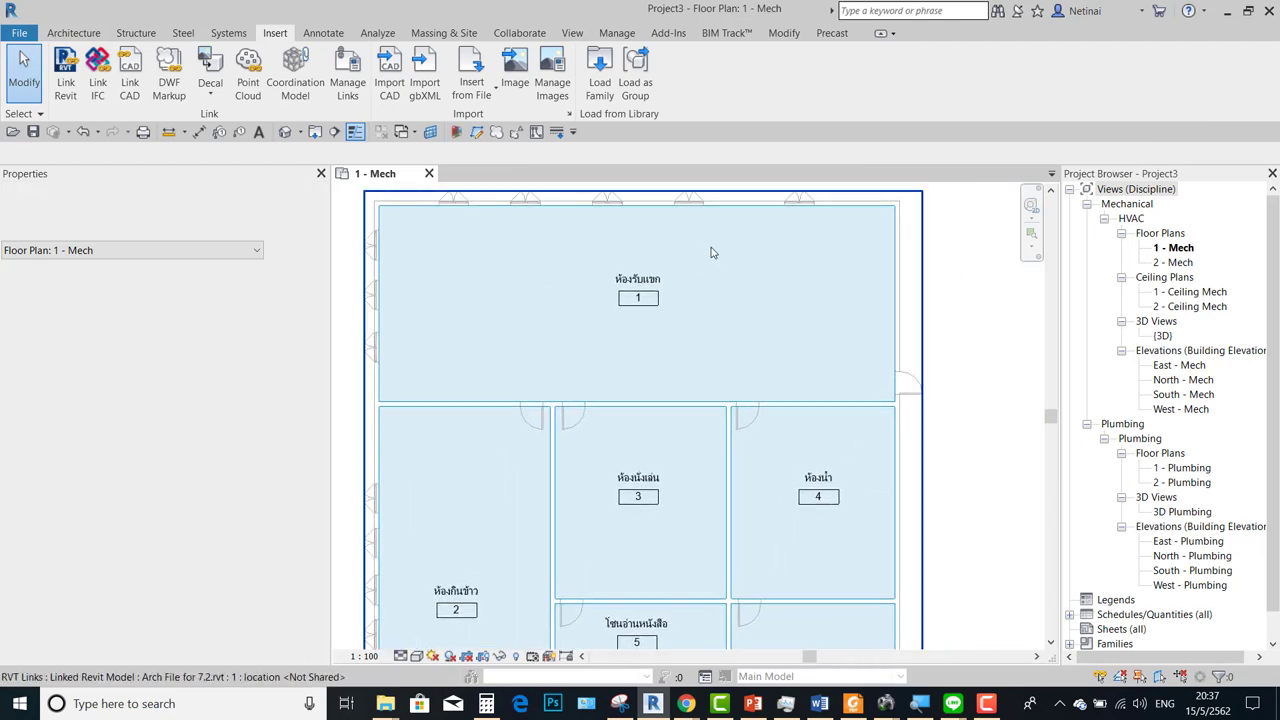
{"action": "scroll", "coordinate": [645, 276], "scroll_direction": "down", "scroll_amount": 2}
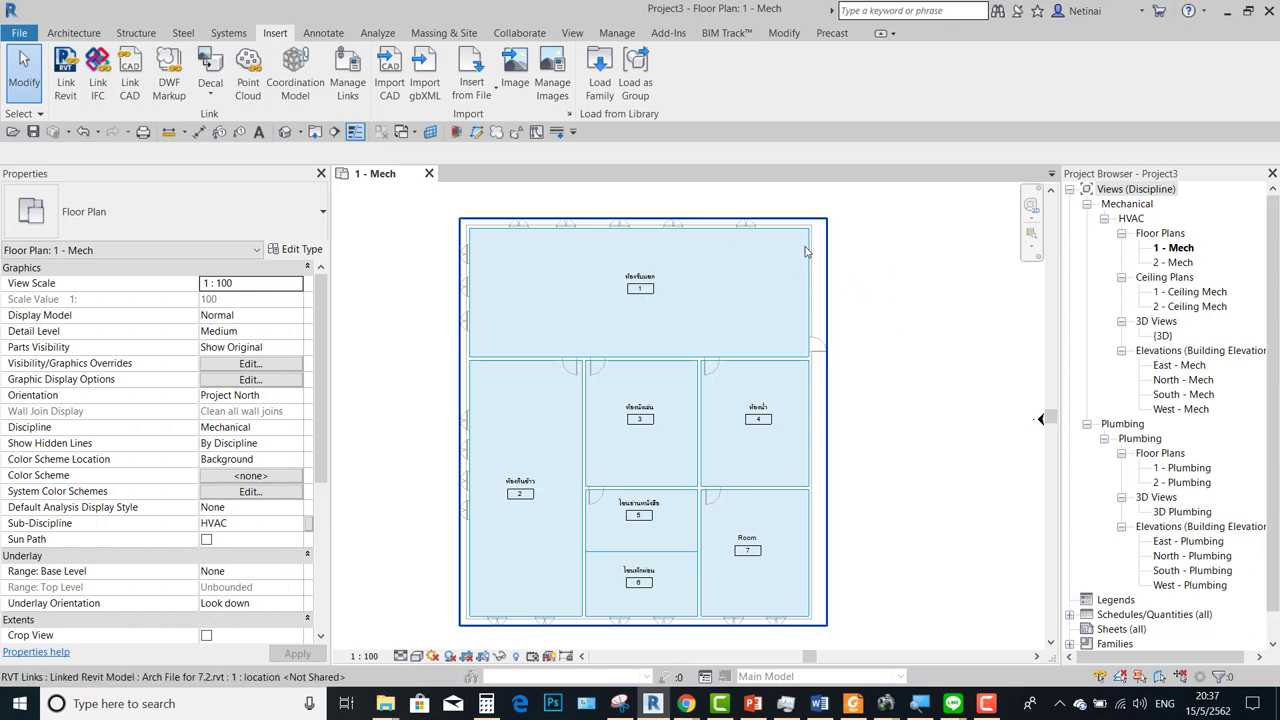
{"action": "left_click", "coordinate": [379, 37]}
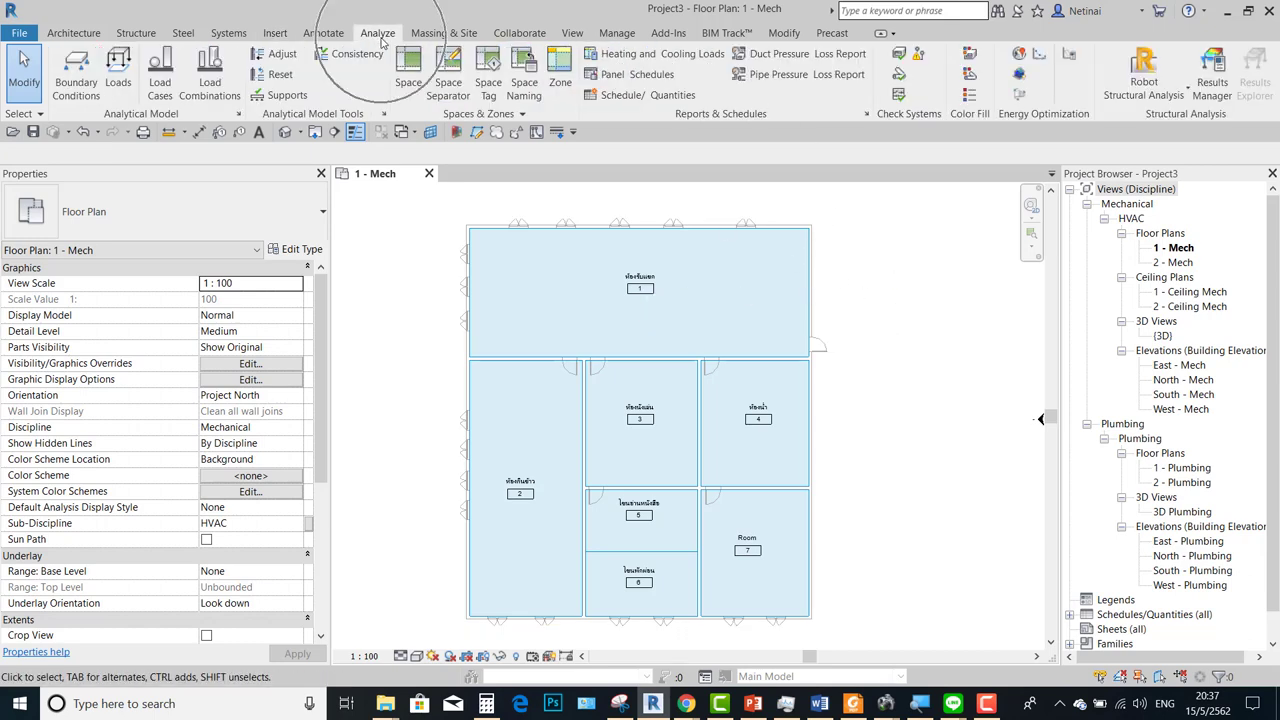
Start the Space tool, then cancel it with Esc without placing a space
{"action": "left_click", "coordinate": [407, 86]}
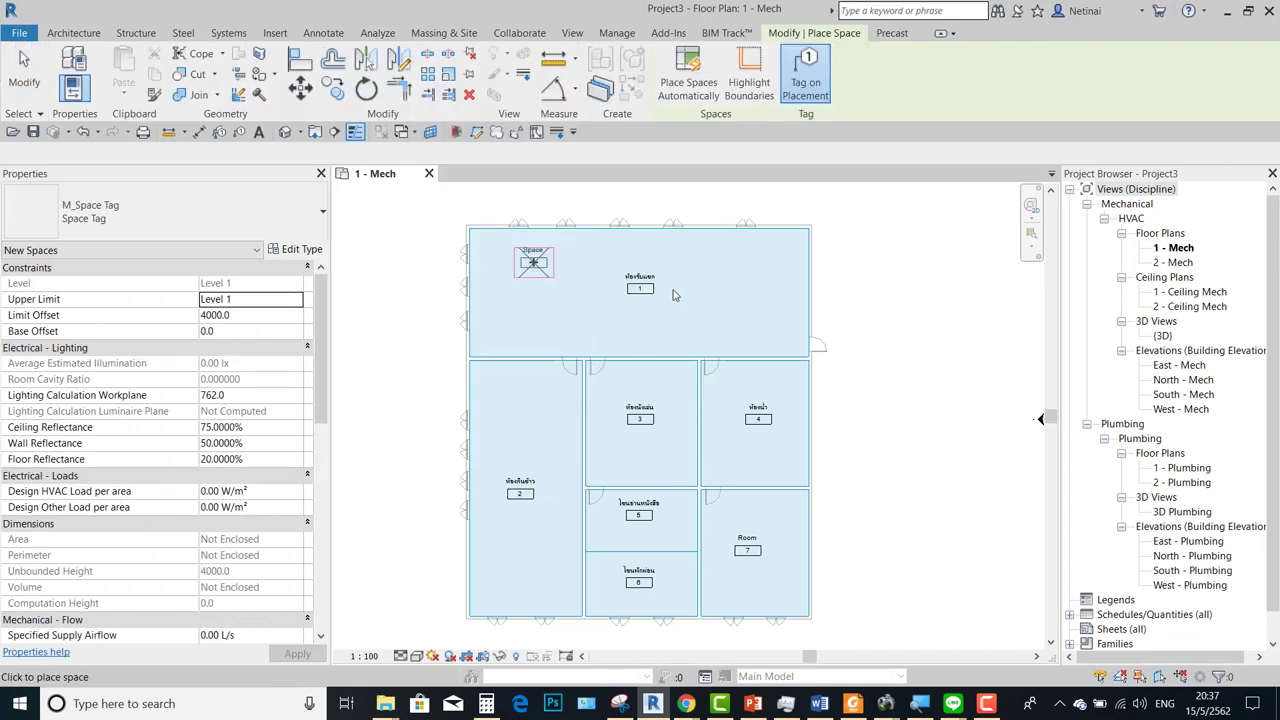
{"action": "scroll", "coordinate": [601, 275], "scroll_direction": "up", "scroll_amount": 2}
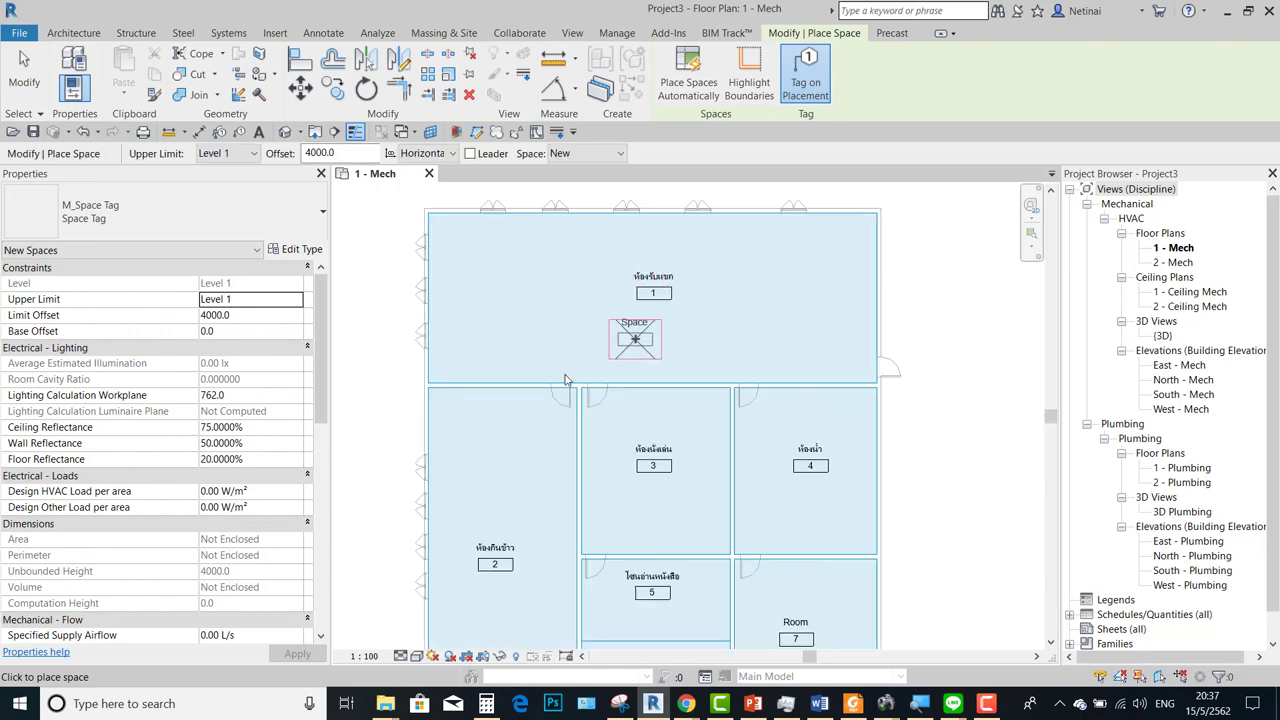
{"action": "key", "text": "Escape"}
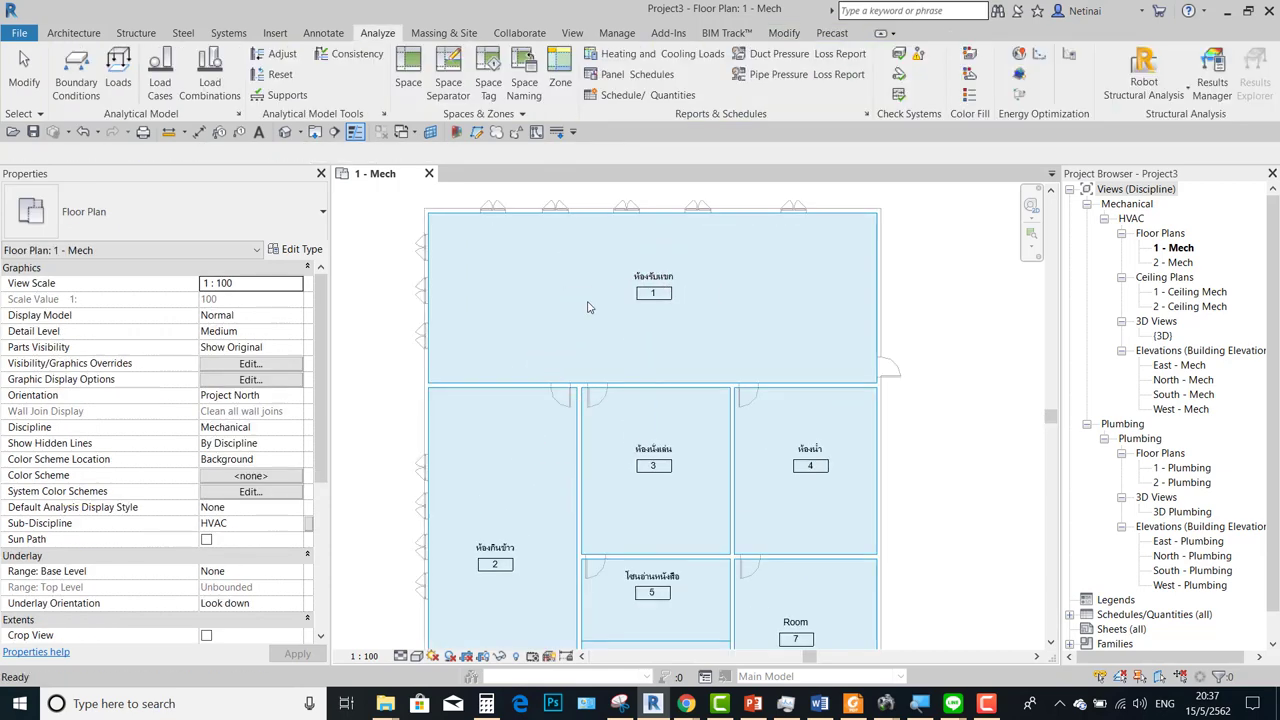
{"action": "scroll", "coordinate": [576, 303], "scroll_direction": "down", "scroll_amount": 2}
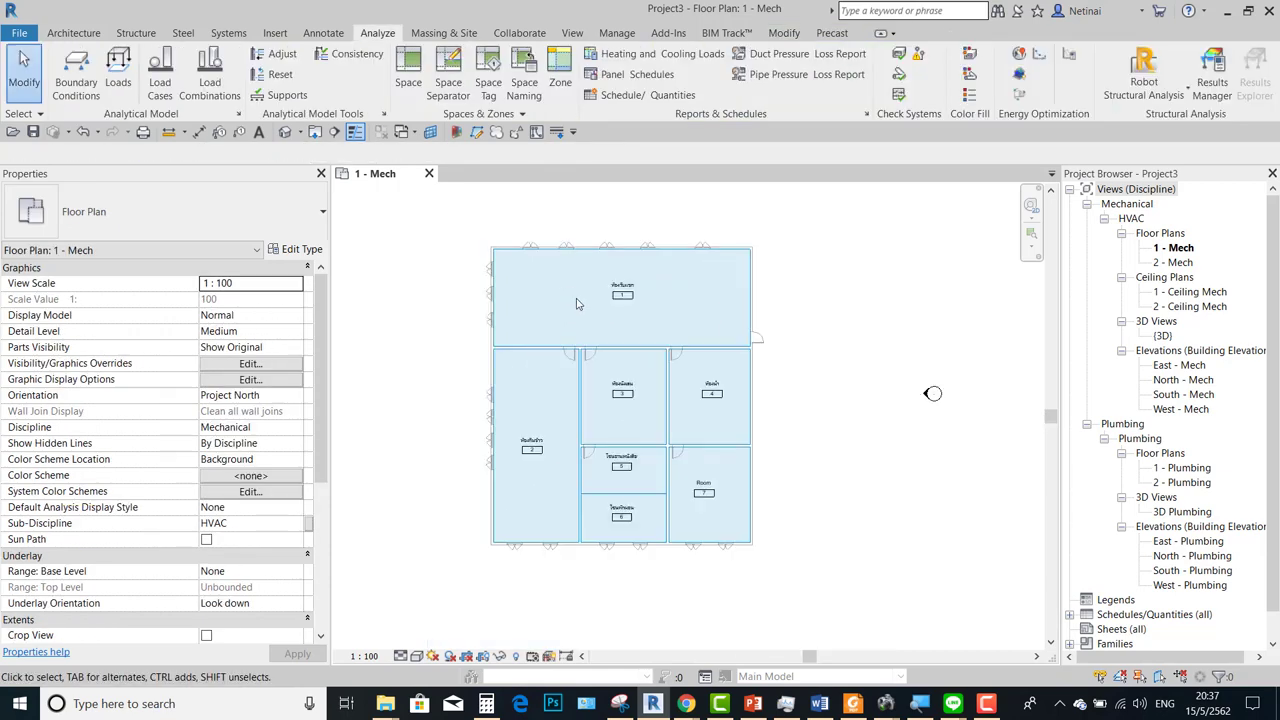
Select the linked Arch File for 7.2.rvt instance to show its properties
{"action": "left_click", "coordinate": [621, 242]}
{"action": "middle_click_drag", "start_coordinate": [817, 286], "coordinate": [773, 278]}
{"action": "left_click", "coordinate": [765, 272]}
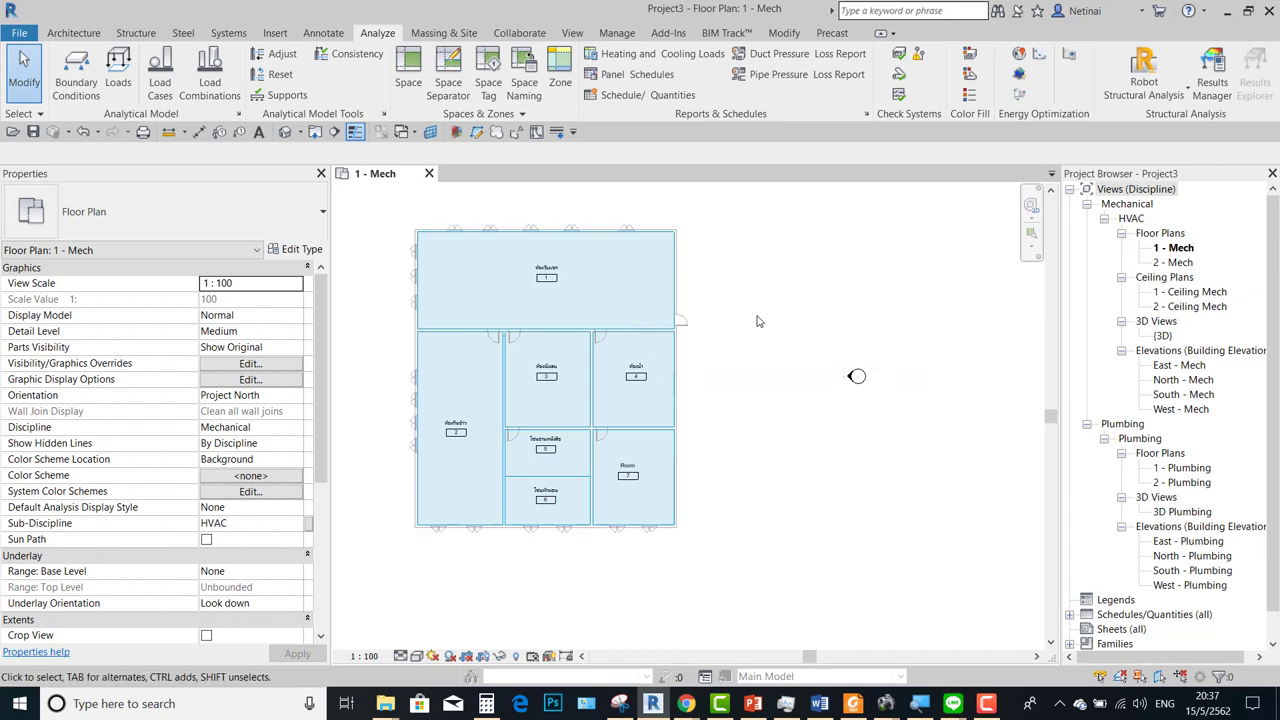
{"action": "left_click", "coordinate": [563, 536]}
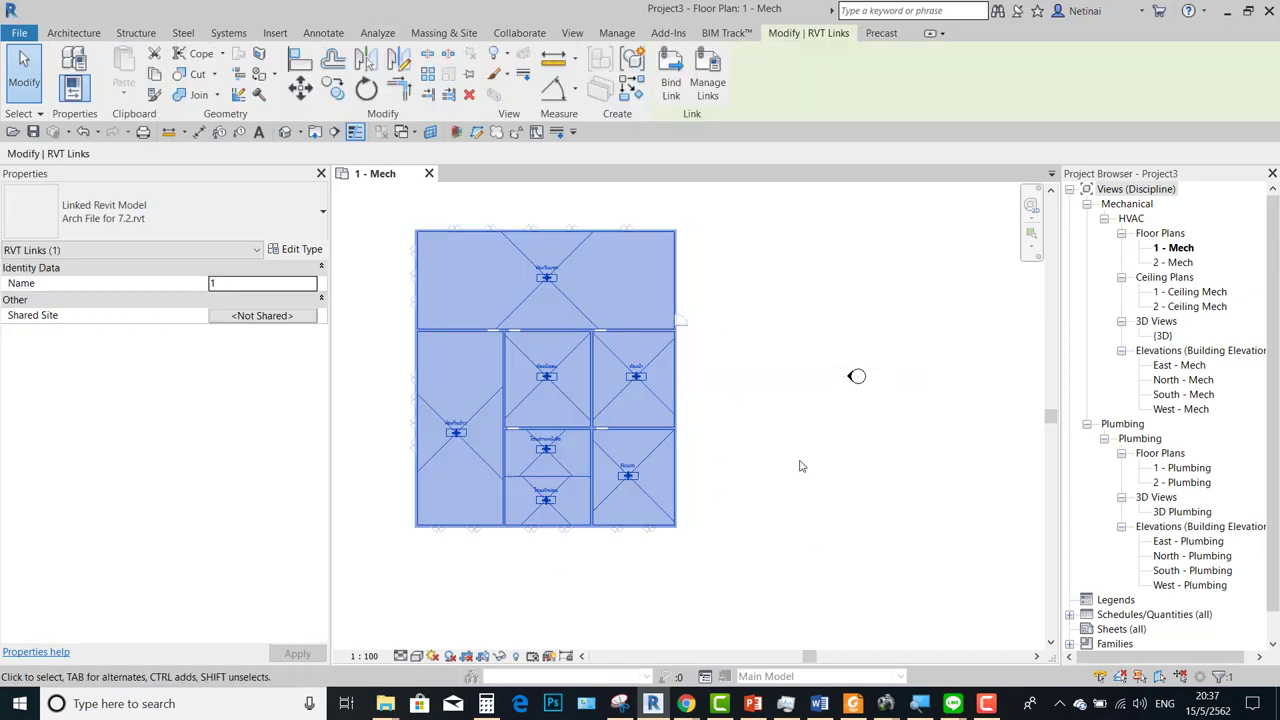
{"action": "middle_click_drag", "start_coordinate": [771, 410], "coordinate": [755, 390]}
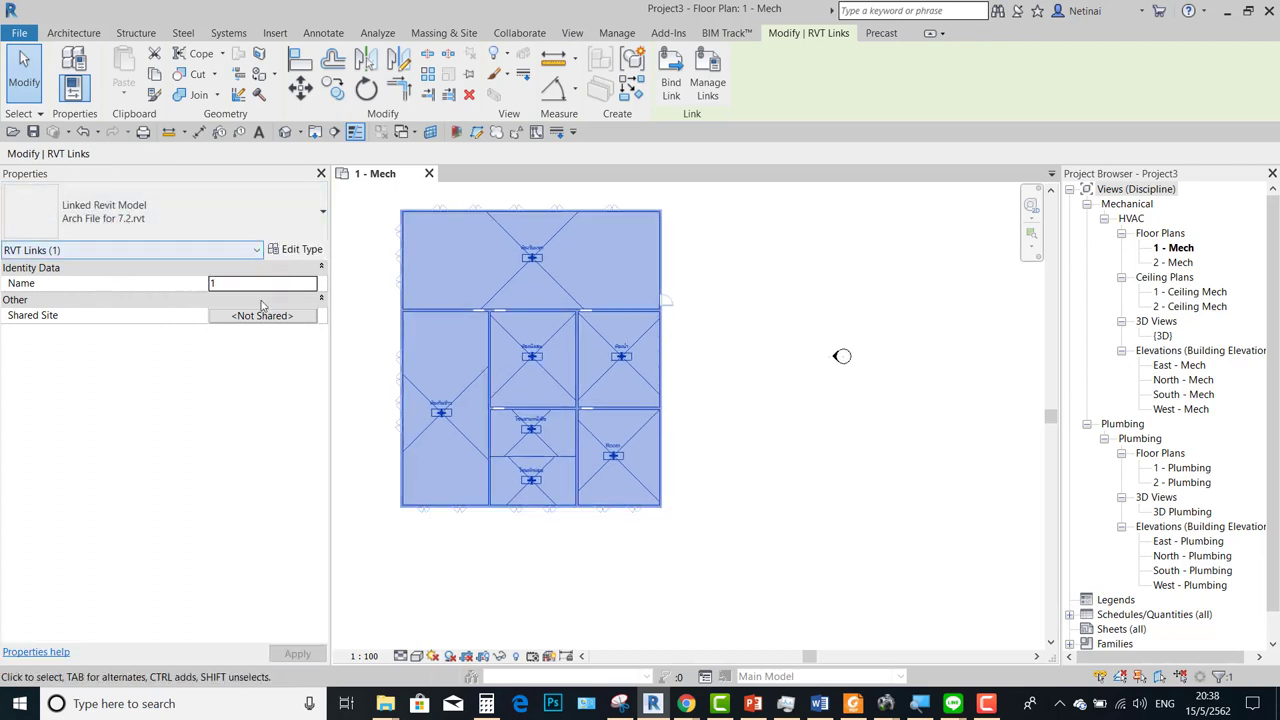
Enable Room Bounding in the link's type properties, then deselect the link
{"action": "left_click", "coordinate": [300, 249]}
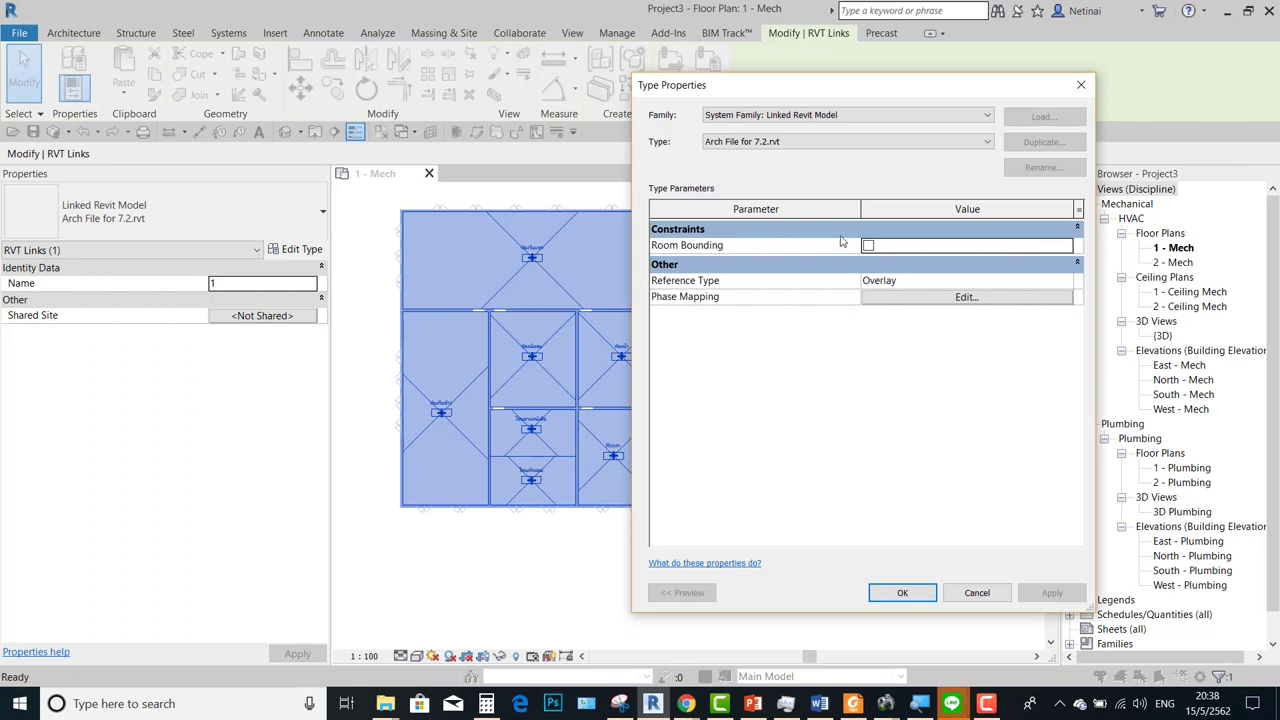
{"action": "left_click", "coordinate": [868, 245]}
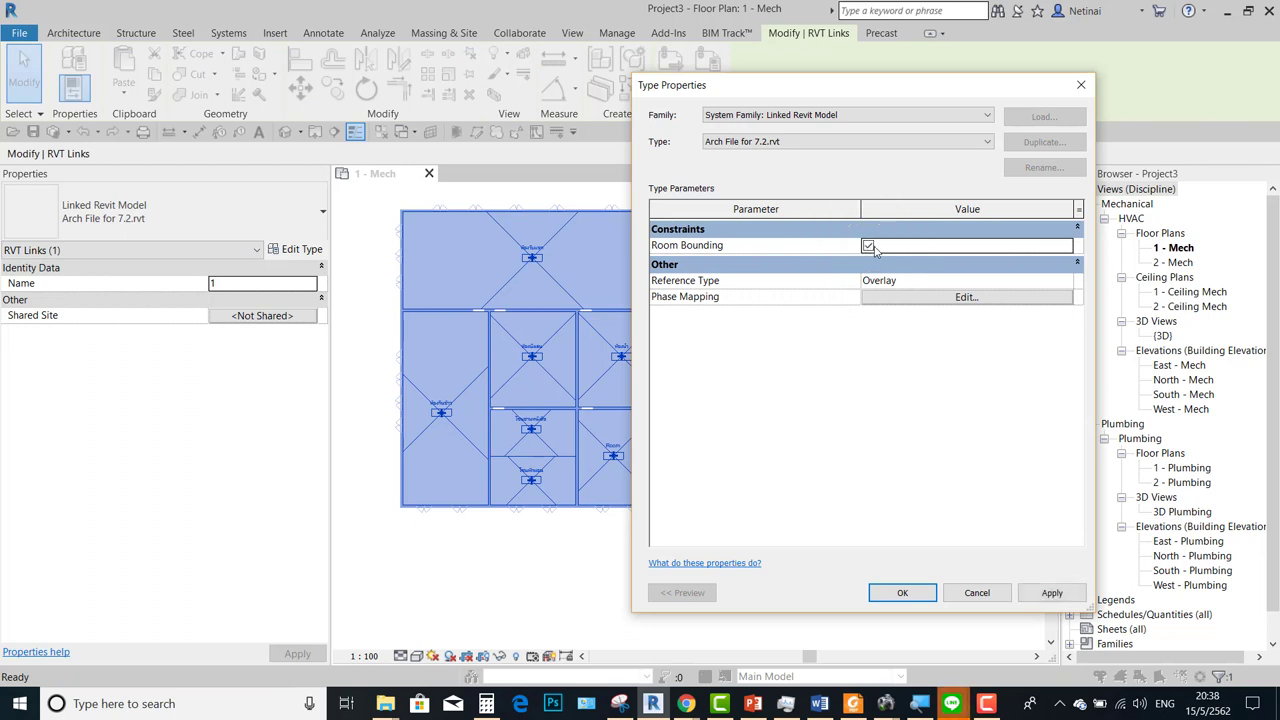
{"action": "left_click", "coordinate": [901, 593]}
{"action": "left_click", "coordinate": [711, 397]}
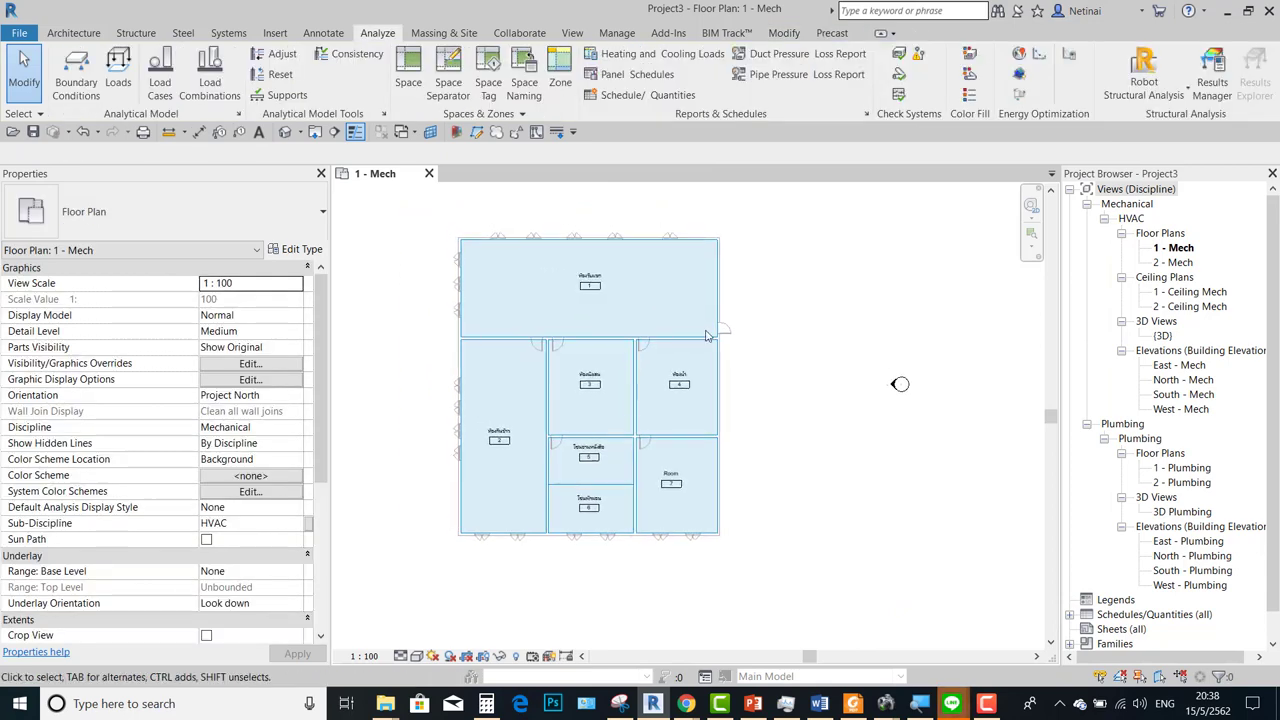
{"action": "scroll", "coordinate": [640, 254], "scroll_direction": "up", "scroll_amount": 1}
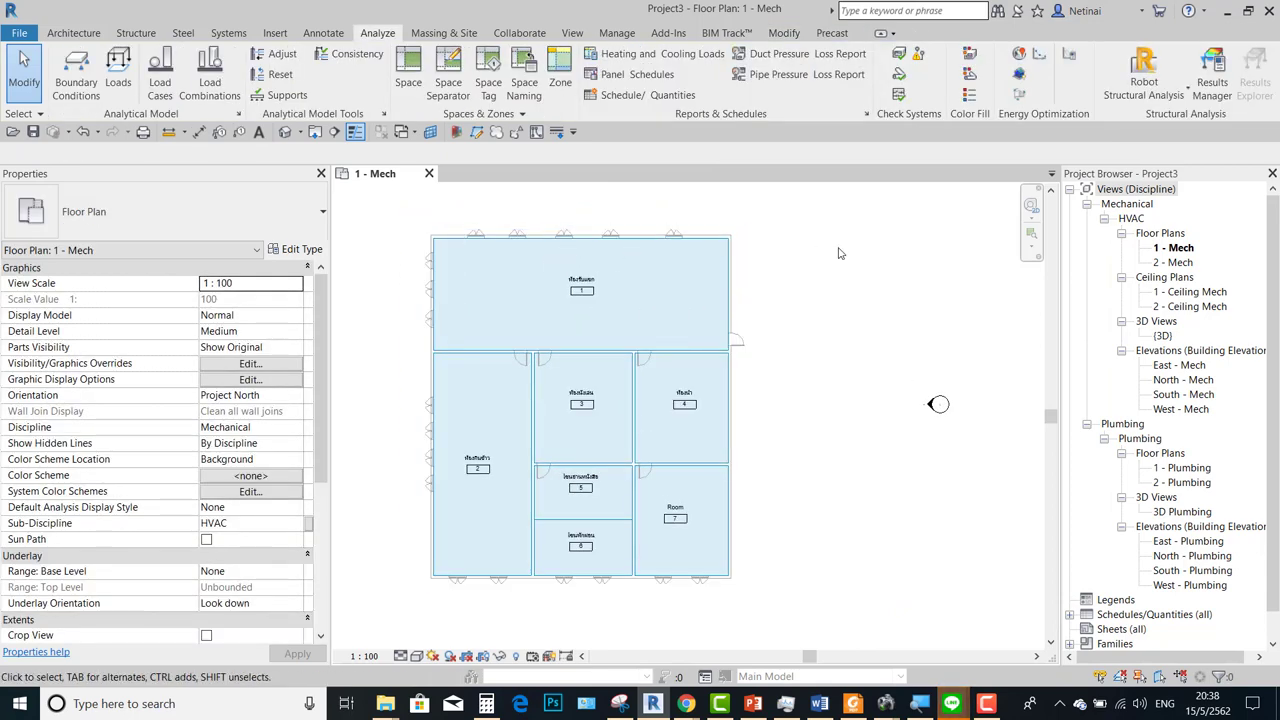
Start the Space tool and zoom and pan to frame room 1
{"action": "left_click", "coordinate": [408, 80]}
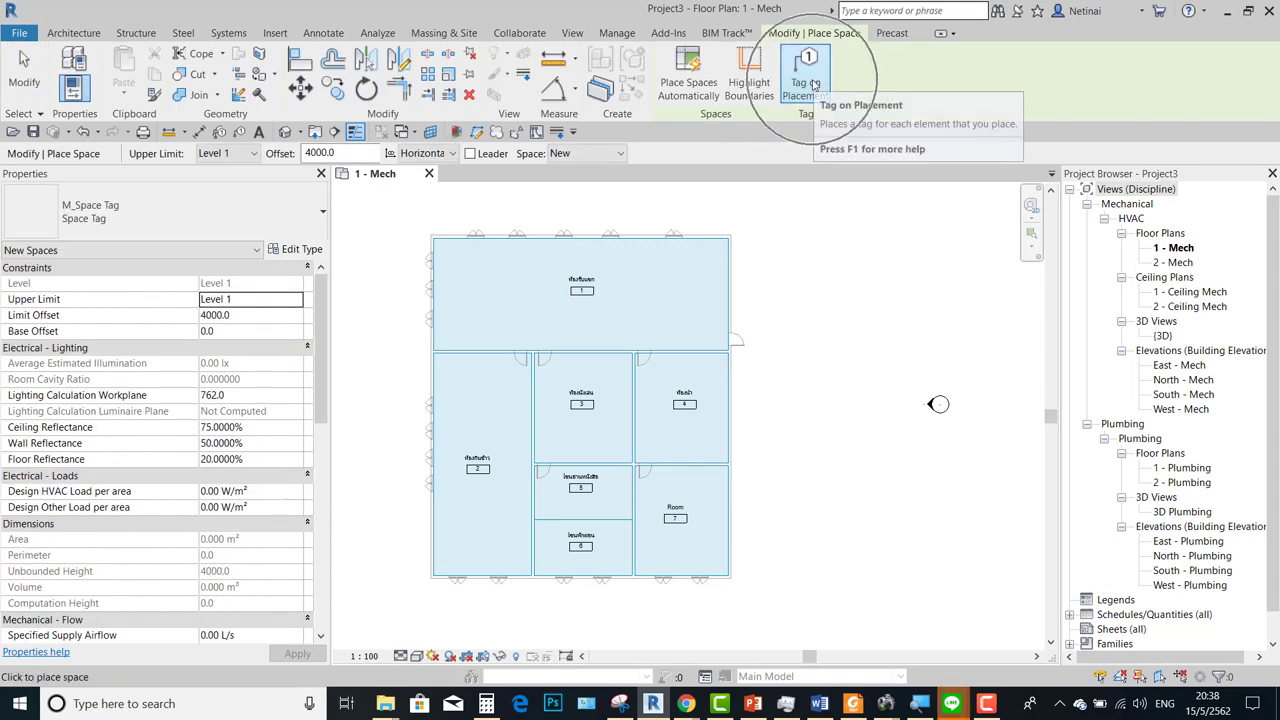
{"action": "scroll", "coordinate": [506, 270], "scroll_direction": "up", "scroll_amount": 1}
{"action": "scroll", "coordinate": [506, 270], "scroll_direction": "up", "scroll_amount": 1}
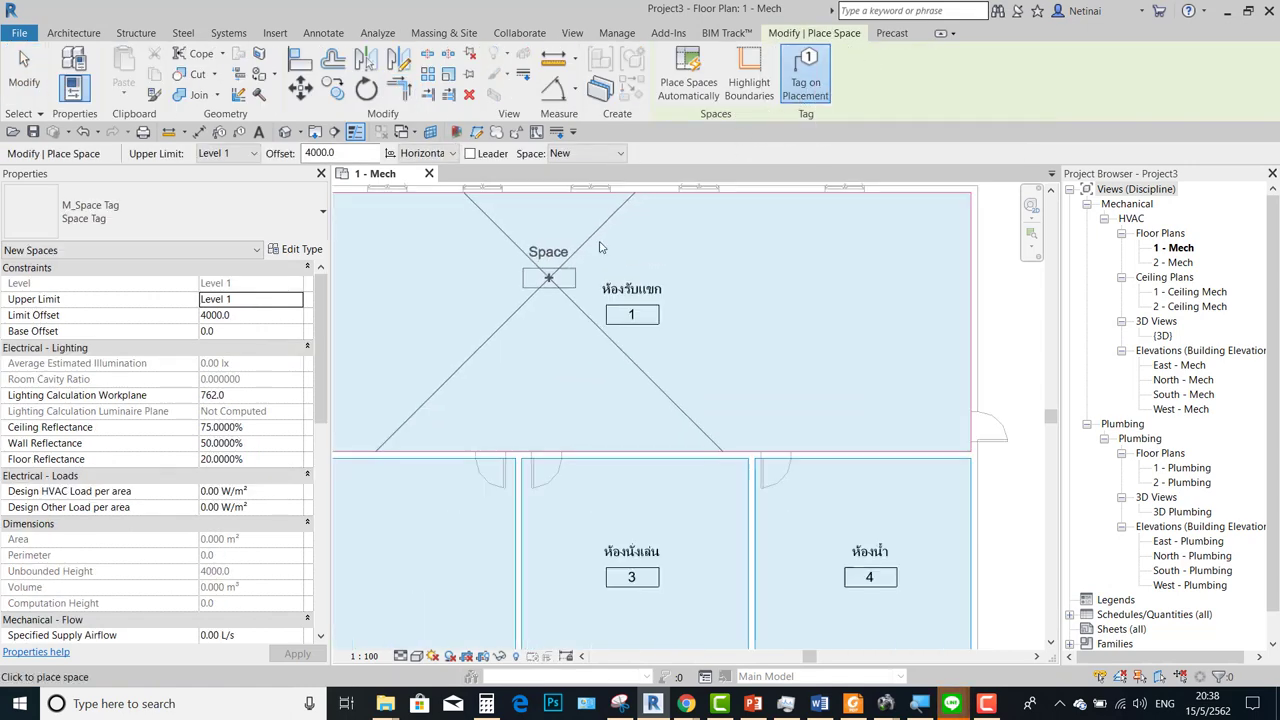
{"action": "scroll", "coordinate": [560, 280], "scroll_direction": "down", "scroll_amount": 1}
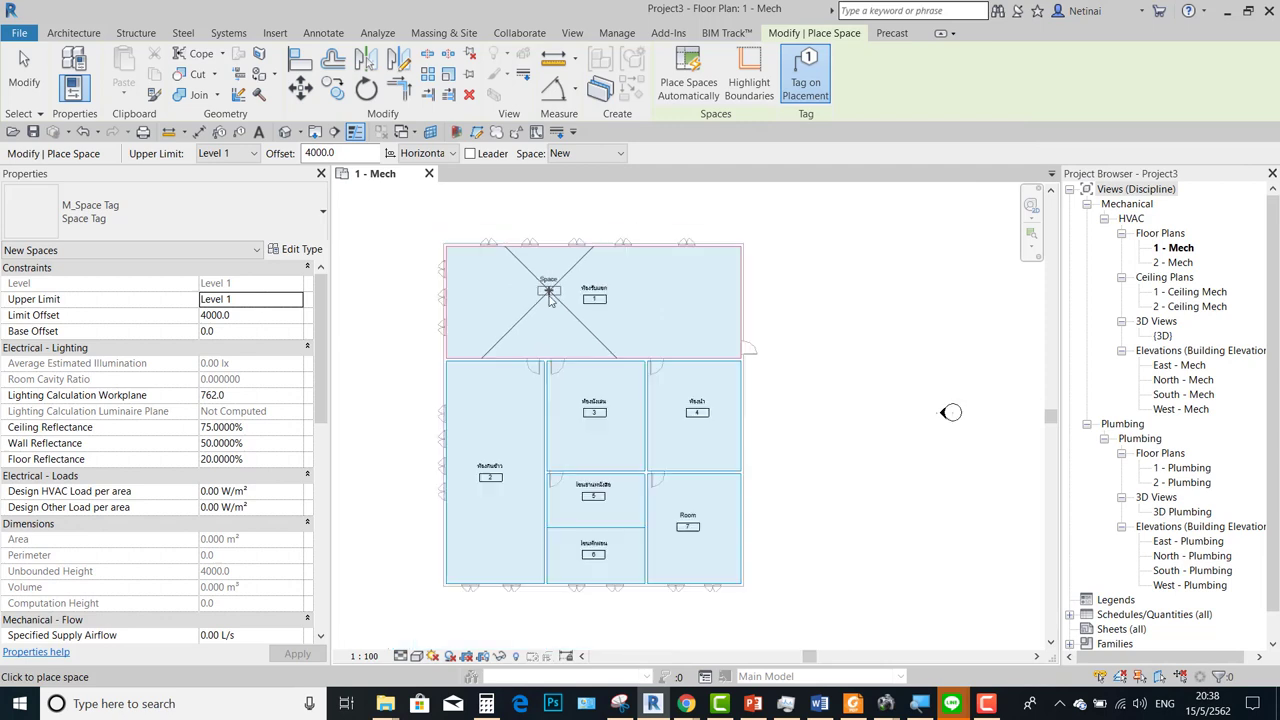
{"action": "scroll", "coordinate": [495, 435], "scroll_direction": "up", "scroll_amount": 2}
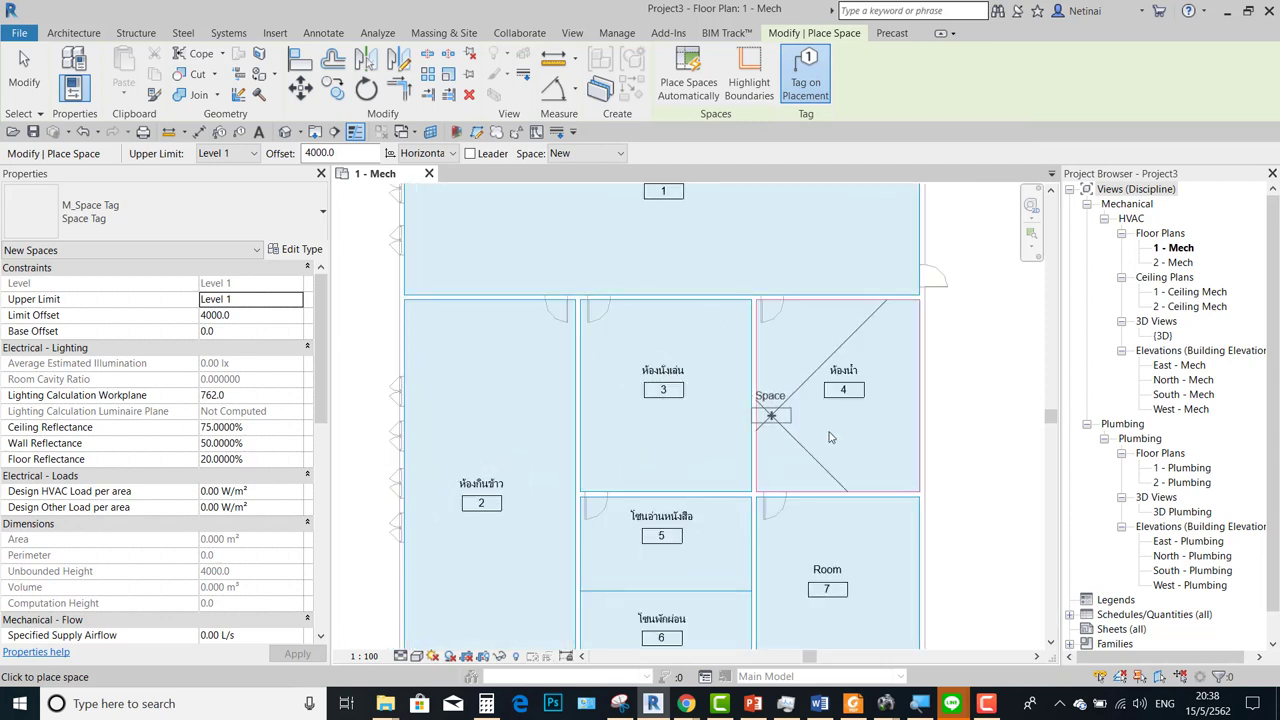
{"action": "middle_click_drag", "start_coordinate": [712, 534], "coordinate": [675, 417]}
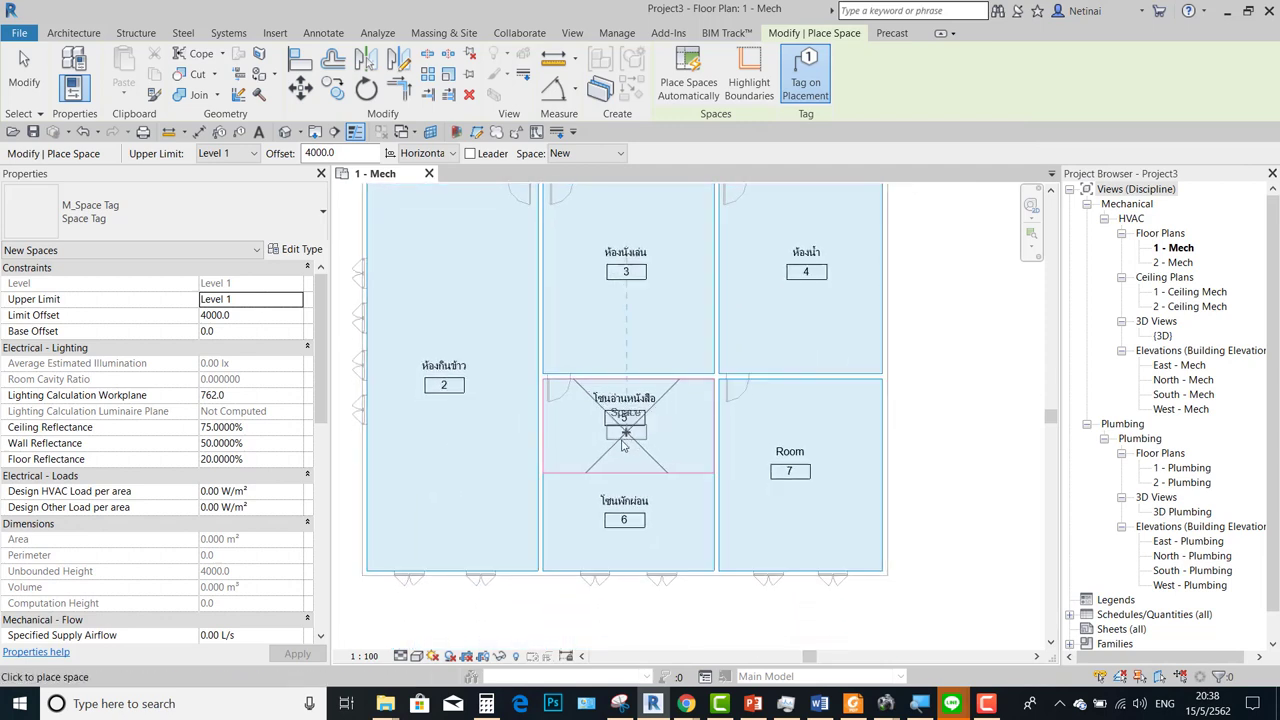
{"action": "scroll", "coordinate": [783, 451], "scroll_direction": "down", "scroll_amount": 1}
{"action": "scroll", "coordinate": [771, 309], "scroll_direction": "up", "scroll_amount": 1}
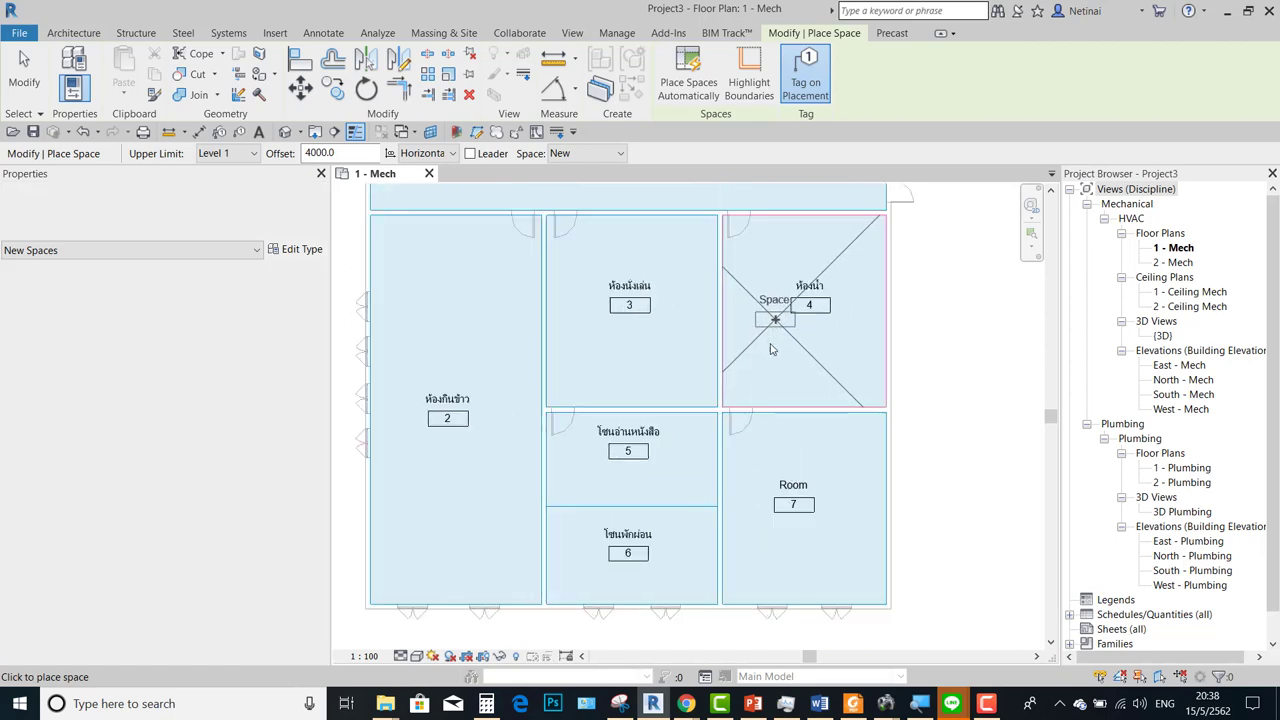
{"action": "scroll", "coordinate": [790, 316], "scroll_direction": "up", "scroll_amount": 1}
{"action": "scroll", "coordinate": [786, 440], "scroll_direction": "down", "scroll_amount": 2}
{"action": "scroll", "coordinate": [703, 266], "scroll_direction": "up", "scroll_amount": 1}
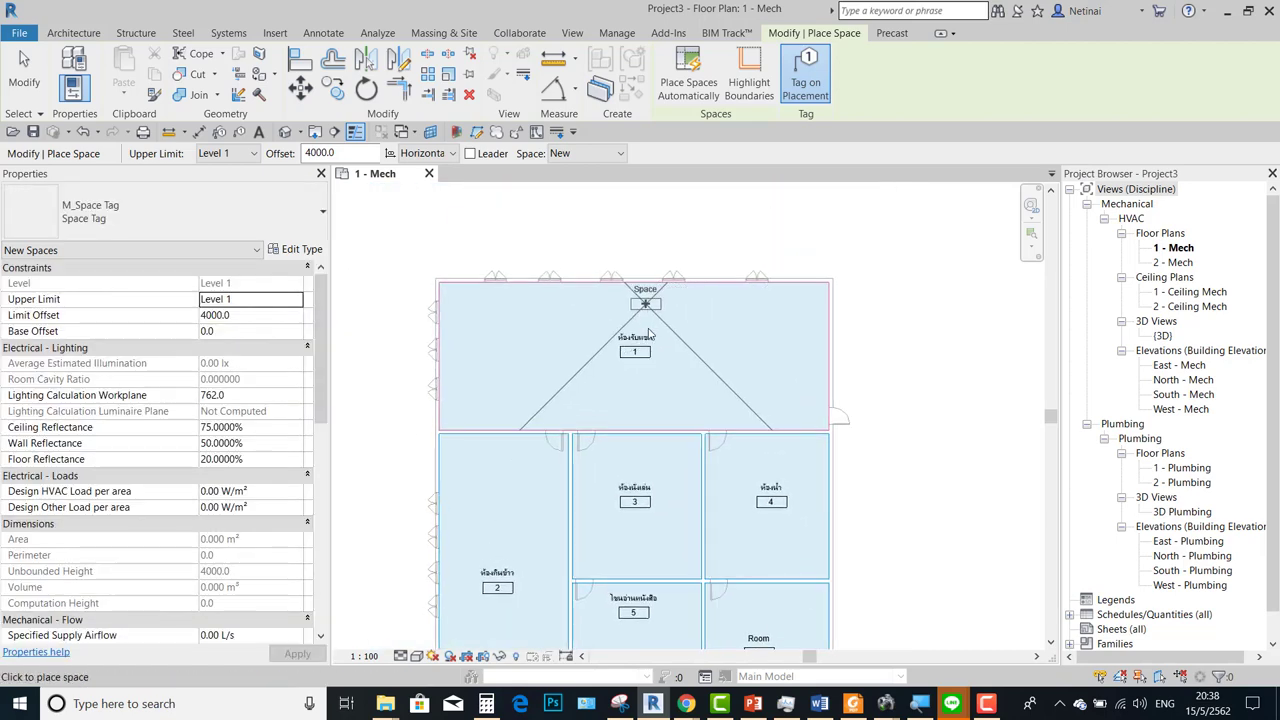
{"action": "scroll", "coordinate": [650, 320], "scroll_direction": "up", "scroll_amount": 1}
{"action": "scroll", "coordinate": [640, 315], "scroll_direction": "down", "scroll_amount": 1}
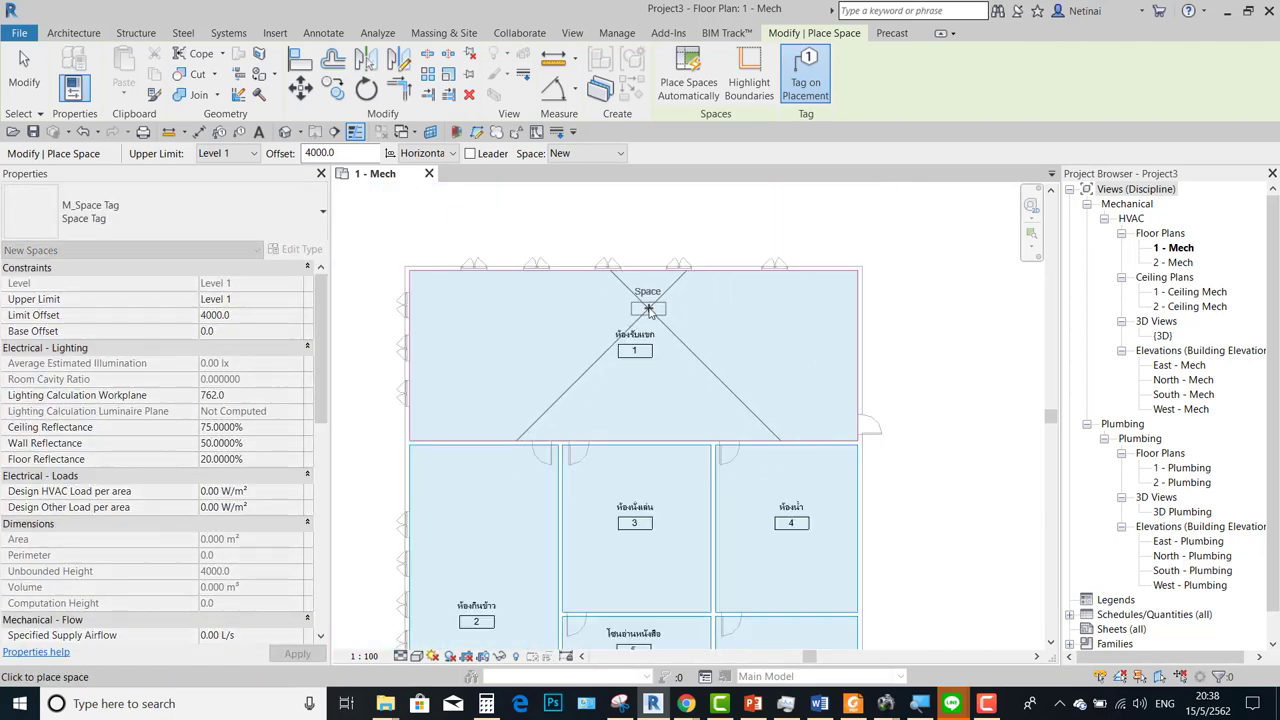
{"action": "scroll", "coordinate": [640, 310], "scroll_direction": "up", "scroll_amount": 1}
{"action": "scroll", "coordinate": [640, 310], "scroll_direction": "up", "scroll_amount": 1}
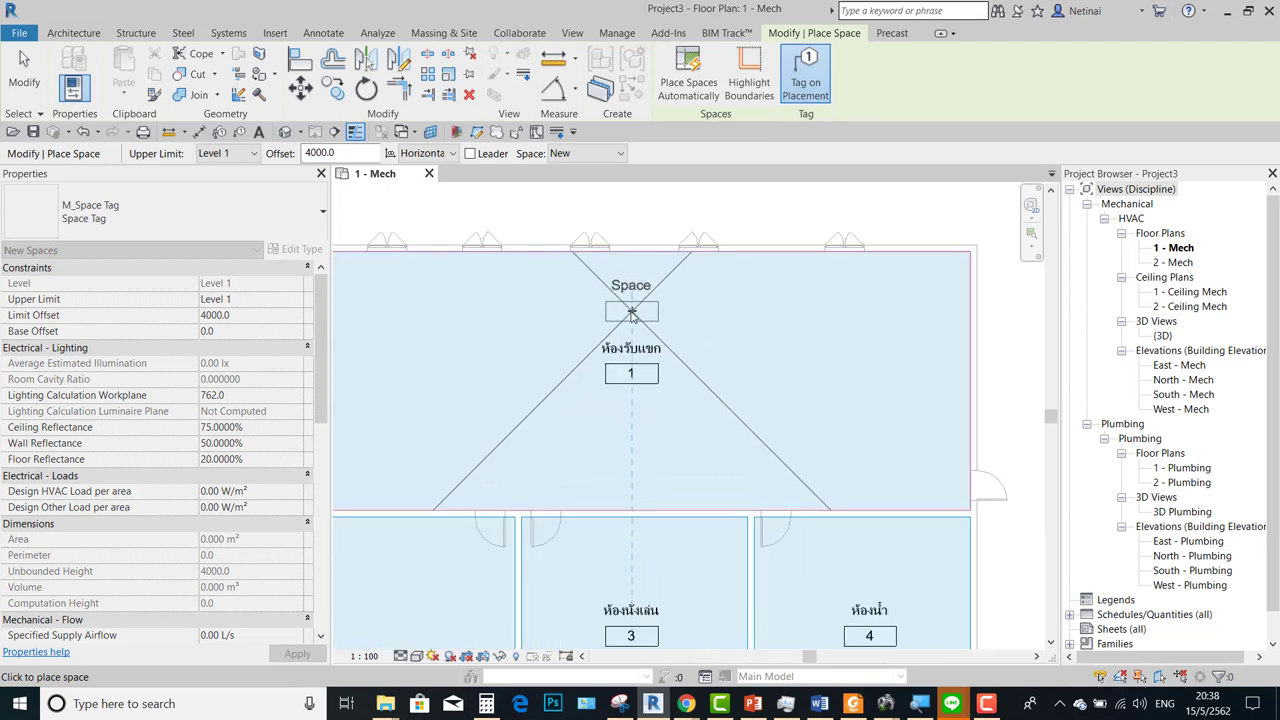
Place a tagged space of about 53.475 m² inside room 1 and end the tool
{"action": "left_click", "coordinate": [631, 313]}
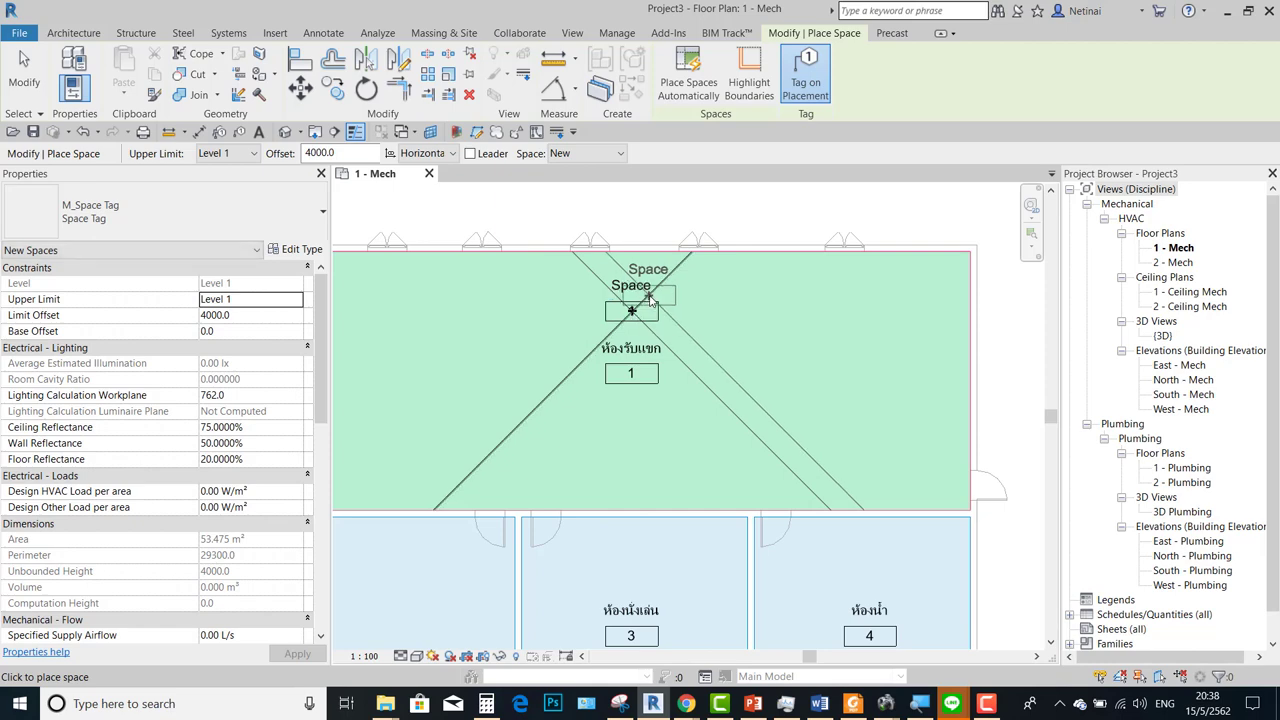
{"action": "key", "text": "Escape"}
{"action": "key", "text": "Escape"}
{"action": "scroll", "coordinate": [530, 297], "scroll_direction": "down", "scroll_amount": 2}
{"action": "middle_click_drag", "start_coordinate": [617, 271], "coordinate": [556, 266]}
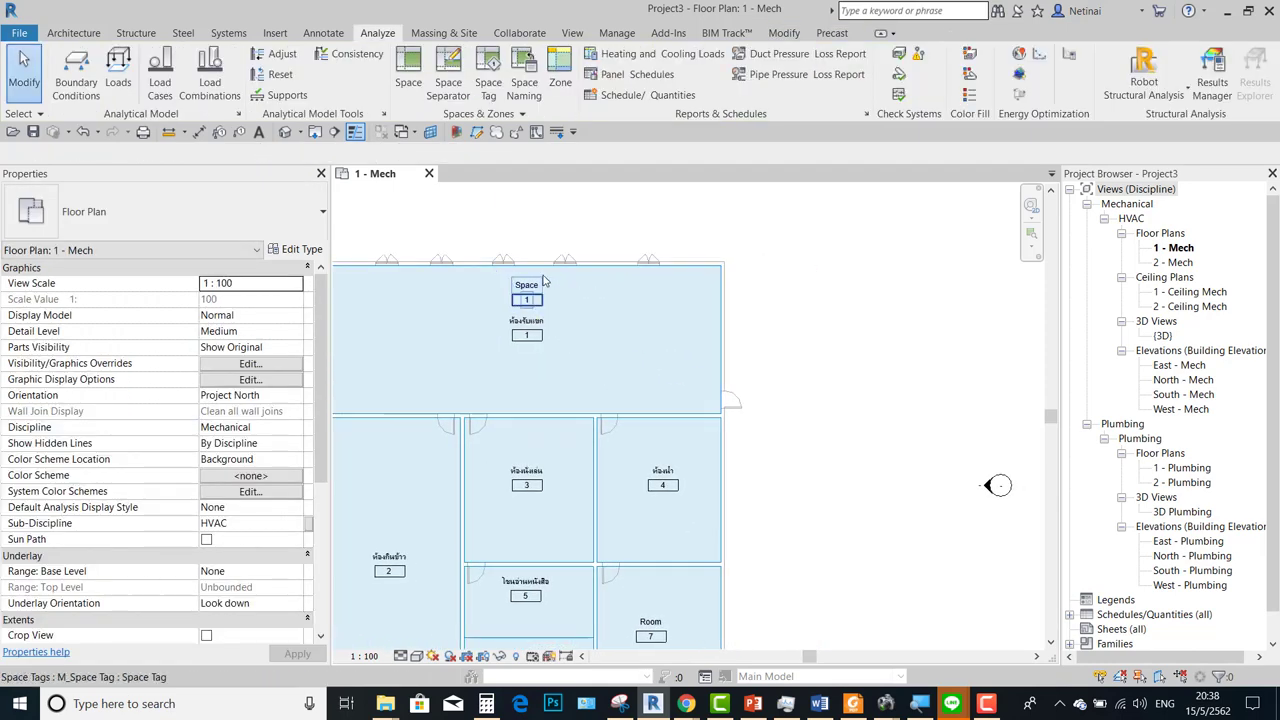
{"action": "left_click", "coordinate": [617, 295]}
{"action": "middle_click_drag", "start_coordinate": [617, 295], "coordinate": [580, 292]}
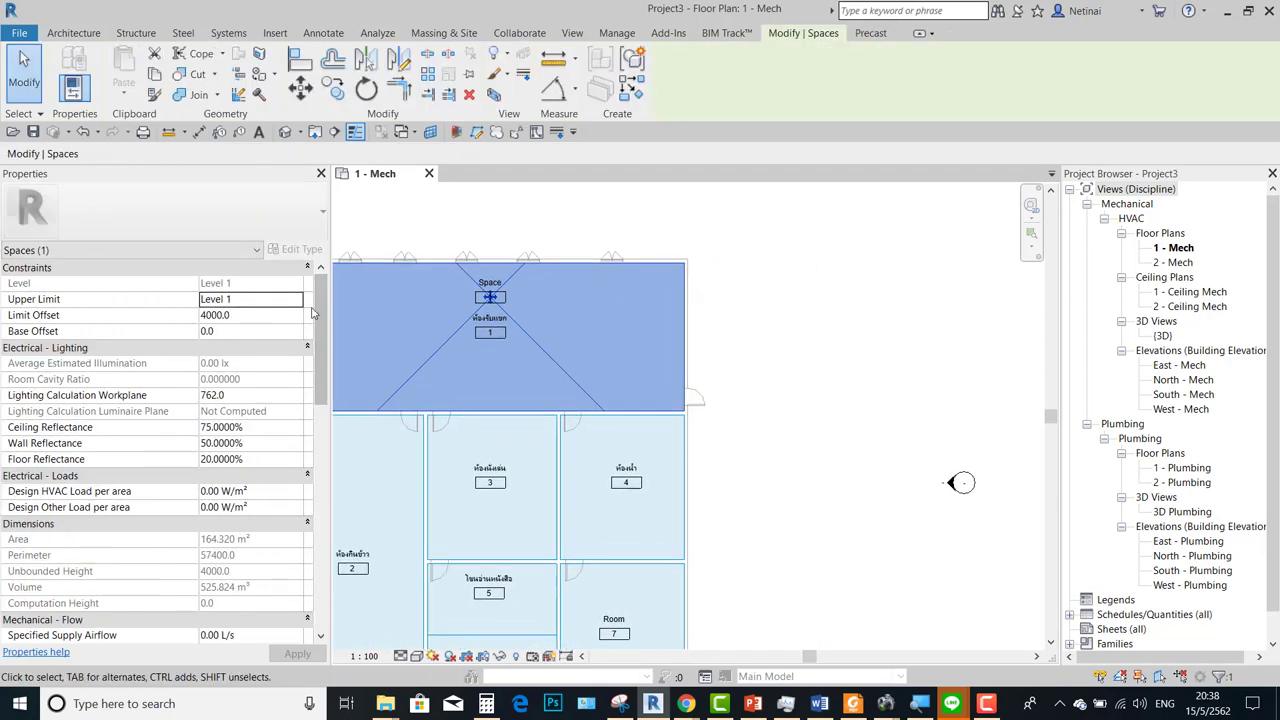
{"action": "scroll", "coordinate": [313, 336], "scroll_direction": "down", "scroll_amount": 2}
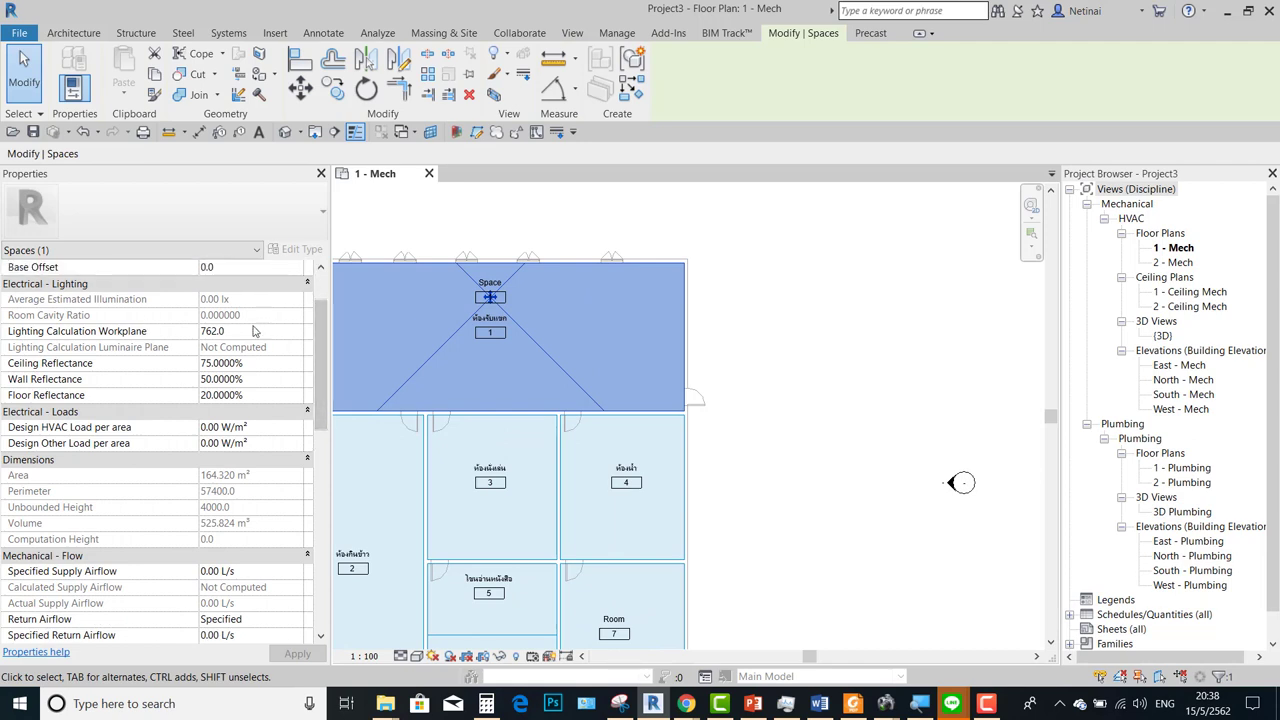
{"action": "left_click_drag", "start_coordinate": [317, 326], "coordinate": [319, 303]}
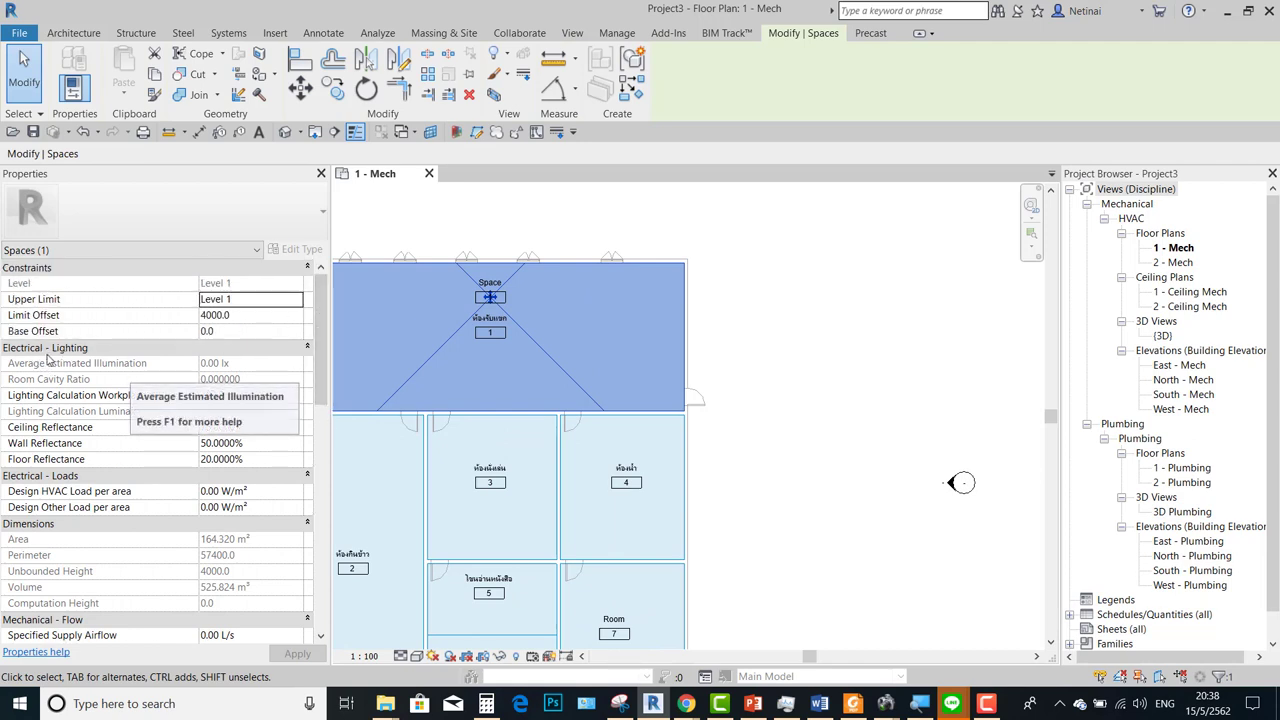
{"action": "scroll", "coordinate": [200, 390], "scroll_direction": "down", "scroll_amount": 1}
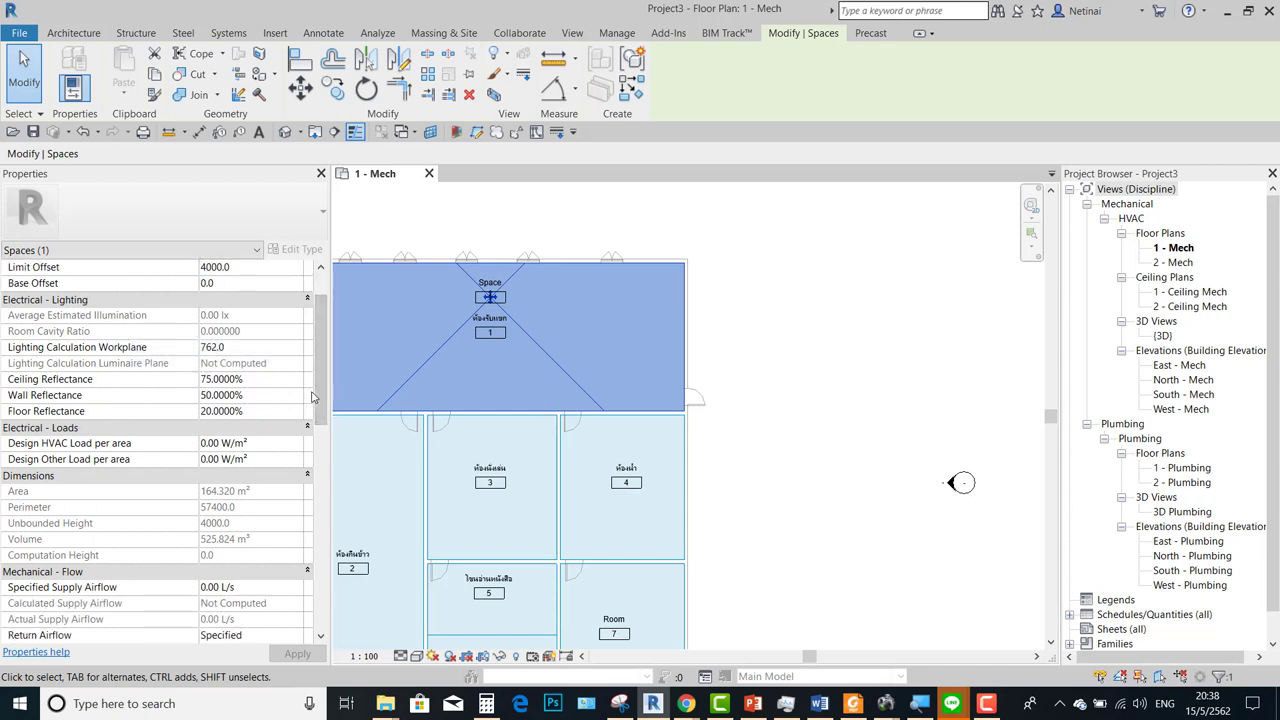
{"action": "scroll", "coordinate": [150, 385], "scroll_direction": "down", "scroll_amount": 2}
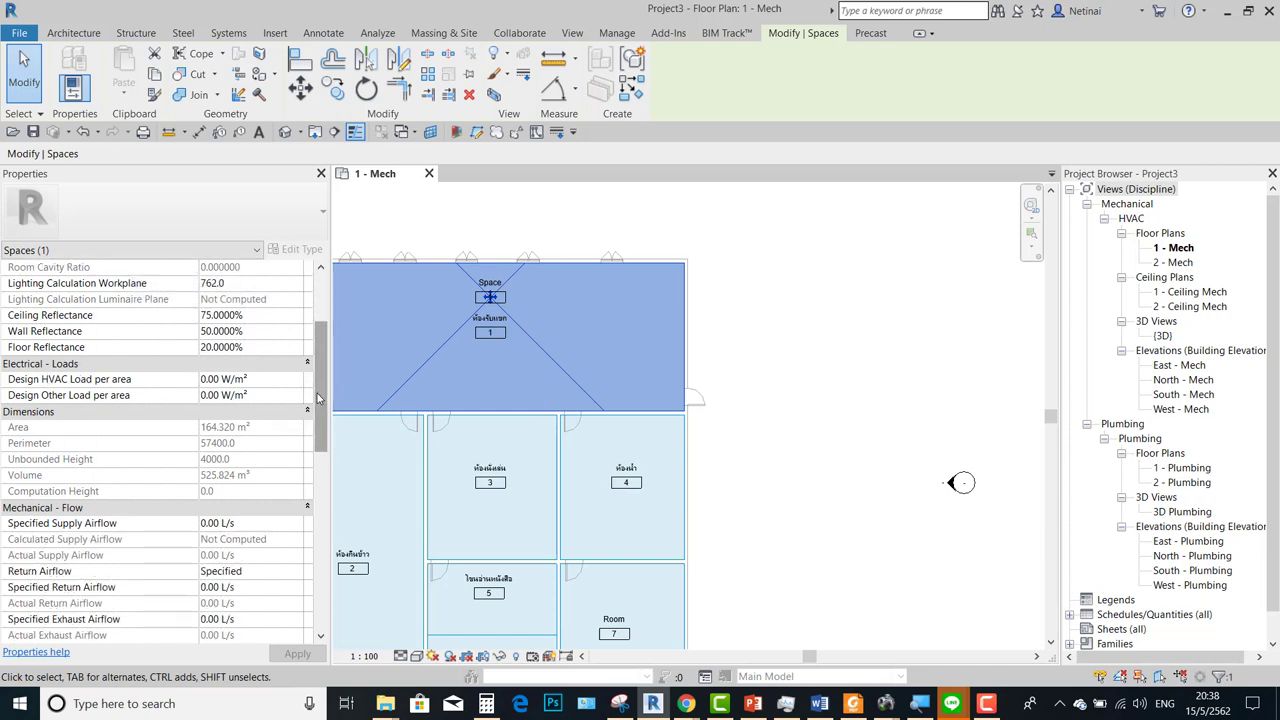
{"action": "scroll", "coordinate": [318, 400], "scroll_direction": "down", "scroll_amount": 2}
{"action": "scroll", "coordinate": [318, 400], "scroll_direction": "down", "scroll_amount": 2}
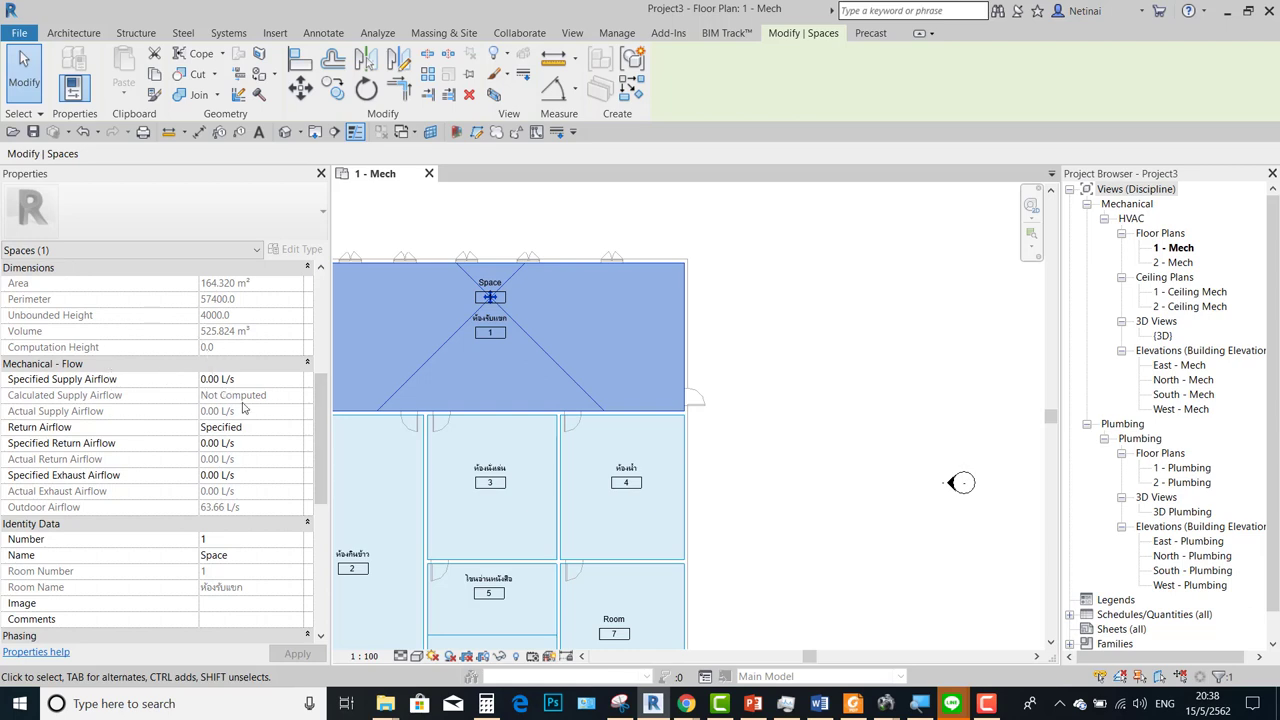
{"action": "scroll", "coordinate": [316, 386], "scroll_direction": "down", "scroll_amount": 2}
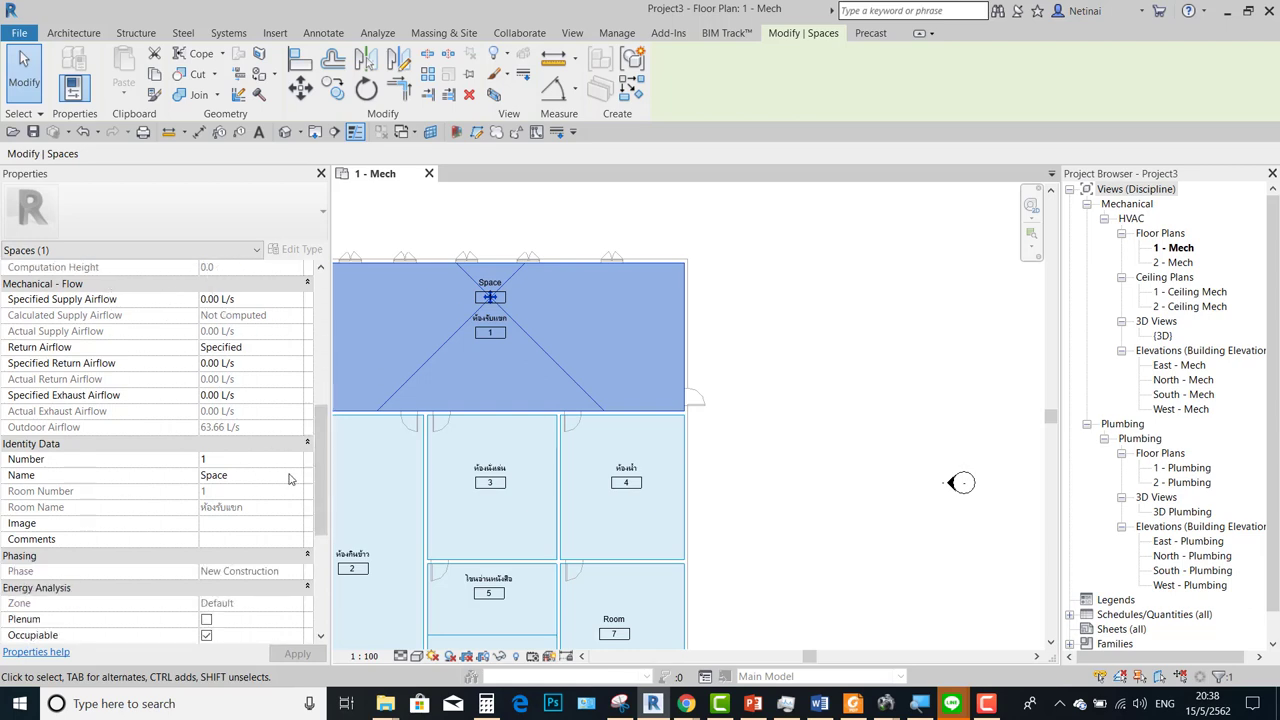
{"action": "left_click_drag", "start_coordinate": [318, 478], "coordinate": [314, 541]}
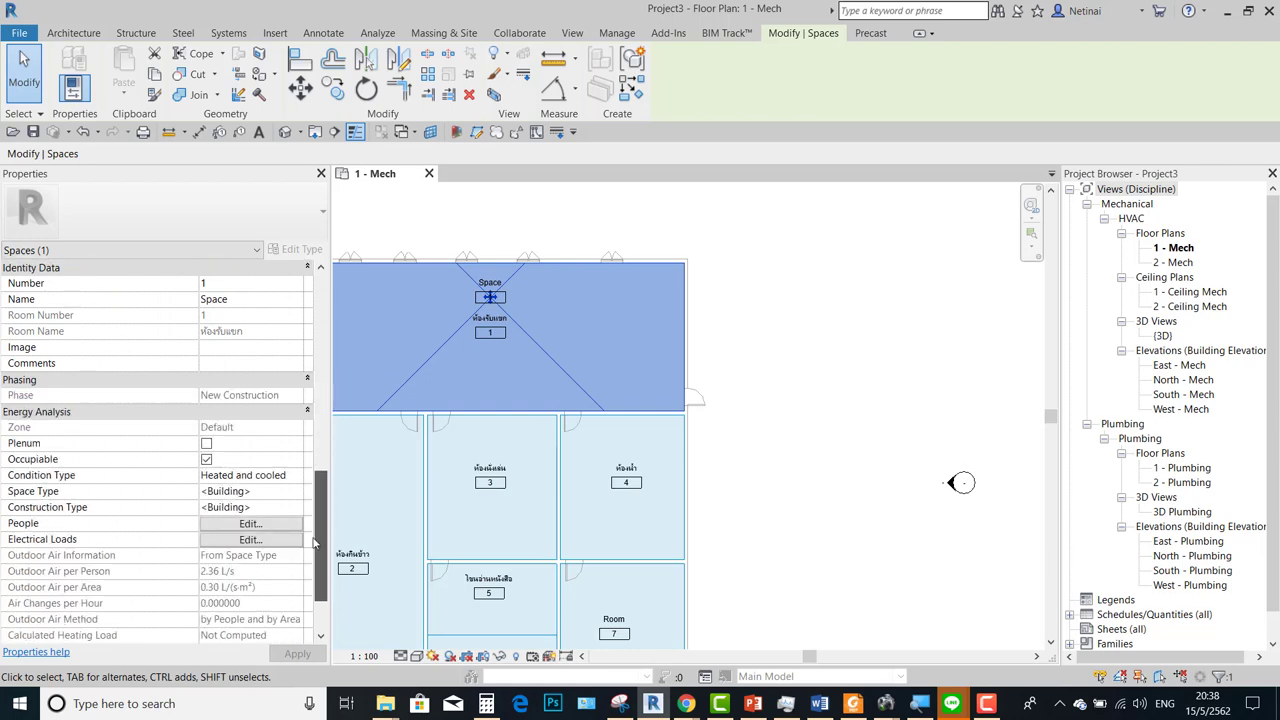
{"action": "scroll", "coordinate": [316, 494], "scroll_direction": "down", "scroll_amount": 2}
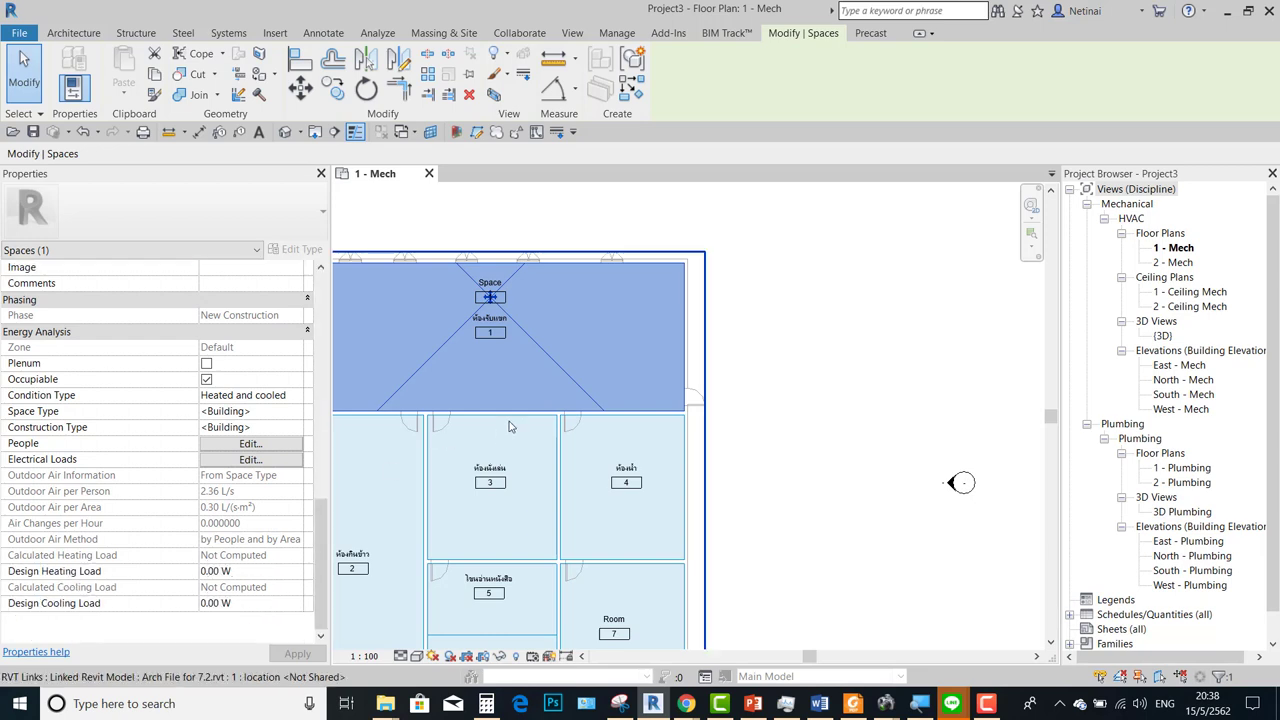
{"action": "scroll", "coordinate": [509, 421], "scroll_direction": "up", "scroll_amount": 1}
{"action": "scroll", "coordinate": [686, 428], "scroll_direction": "down", "scroll_amount": 1}
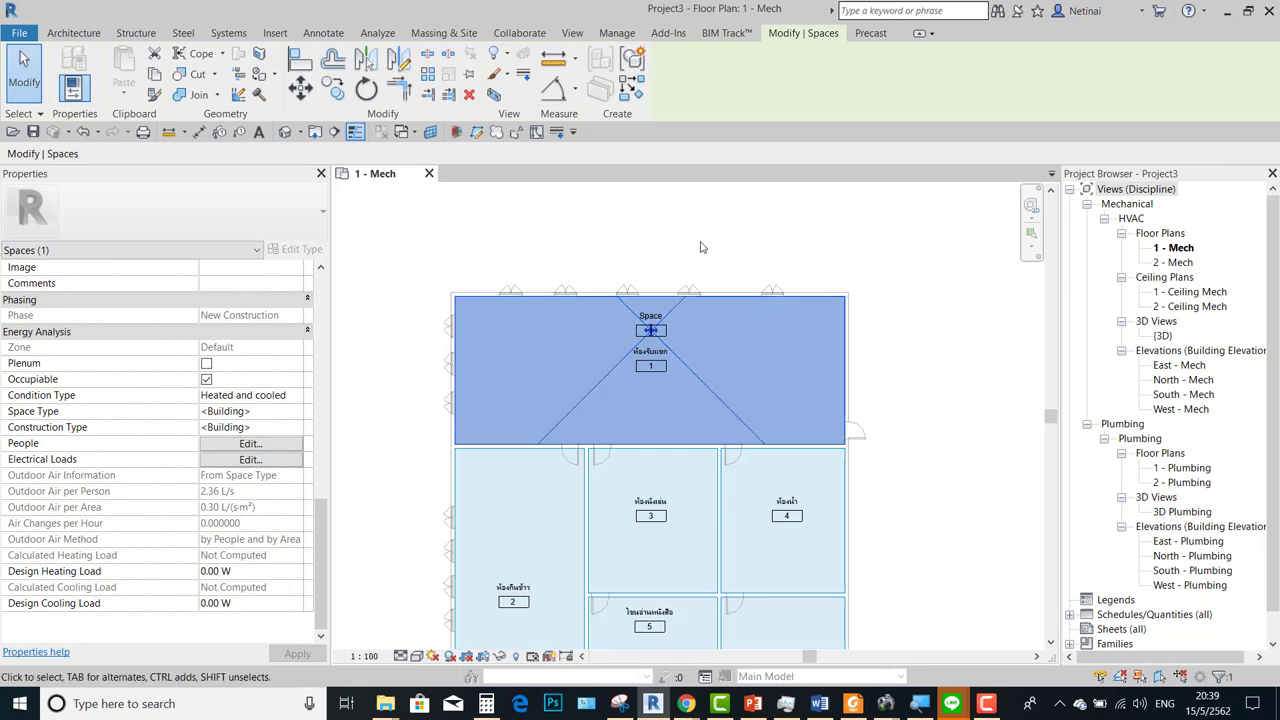
{"action": "middle_click_drag", "start_coordinate": [684, 264], "coordinate": [650, 218]}
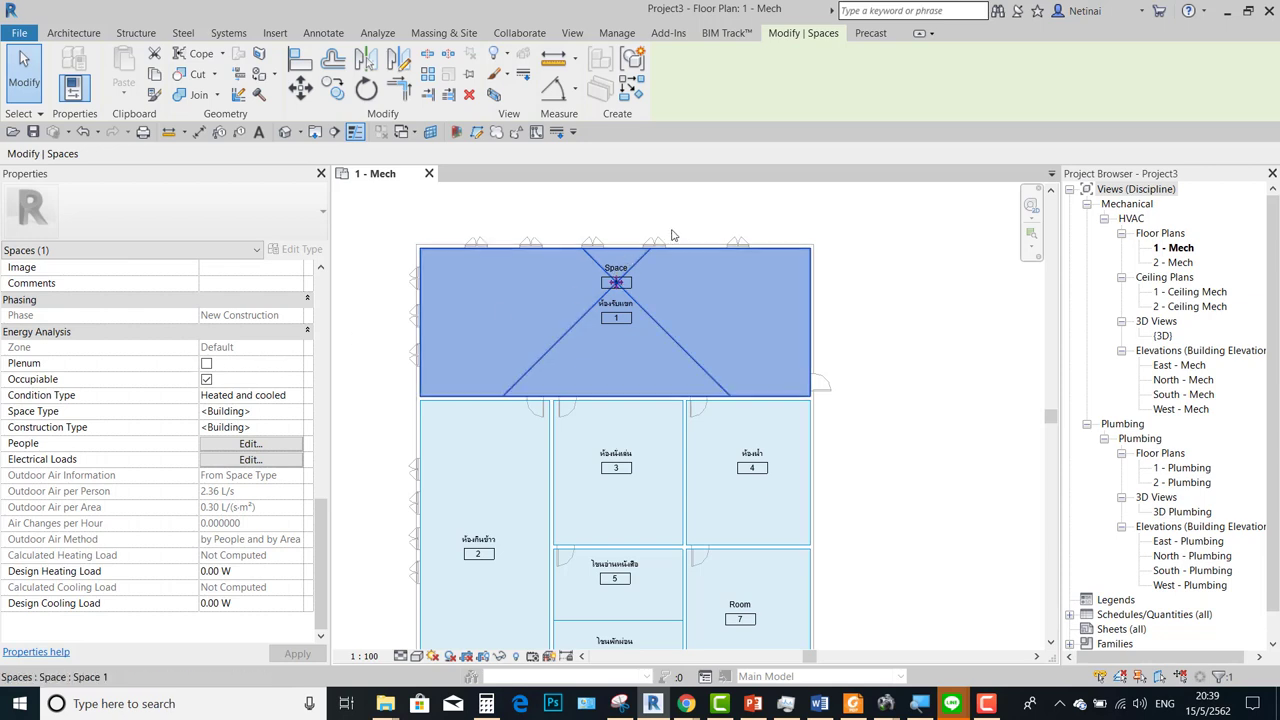
Rename room 1's space tag from Space to ห้องรับแขก
{"action": "scroll", "coordinate": [630, 248], "scroll_direction": "up", "scroll_amount": 1}
{"action": "scroll", "coordinate": [630, 248], "scroll_direction": "up", "scroll_amount": 3}
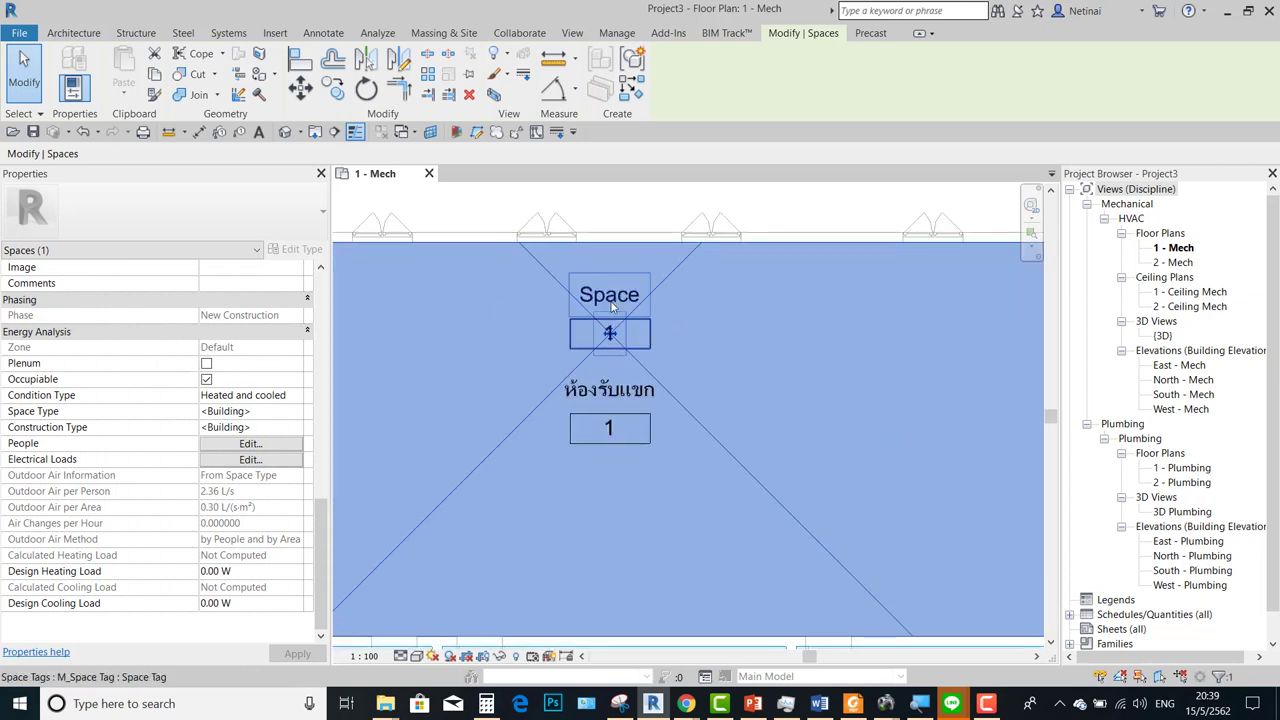
{"action": "left_click", "coordinate": [620, 295]}
{"action": "left_click", "coordinate": [620, 295]}
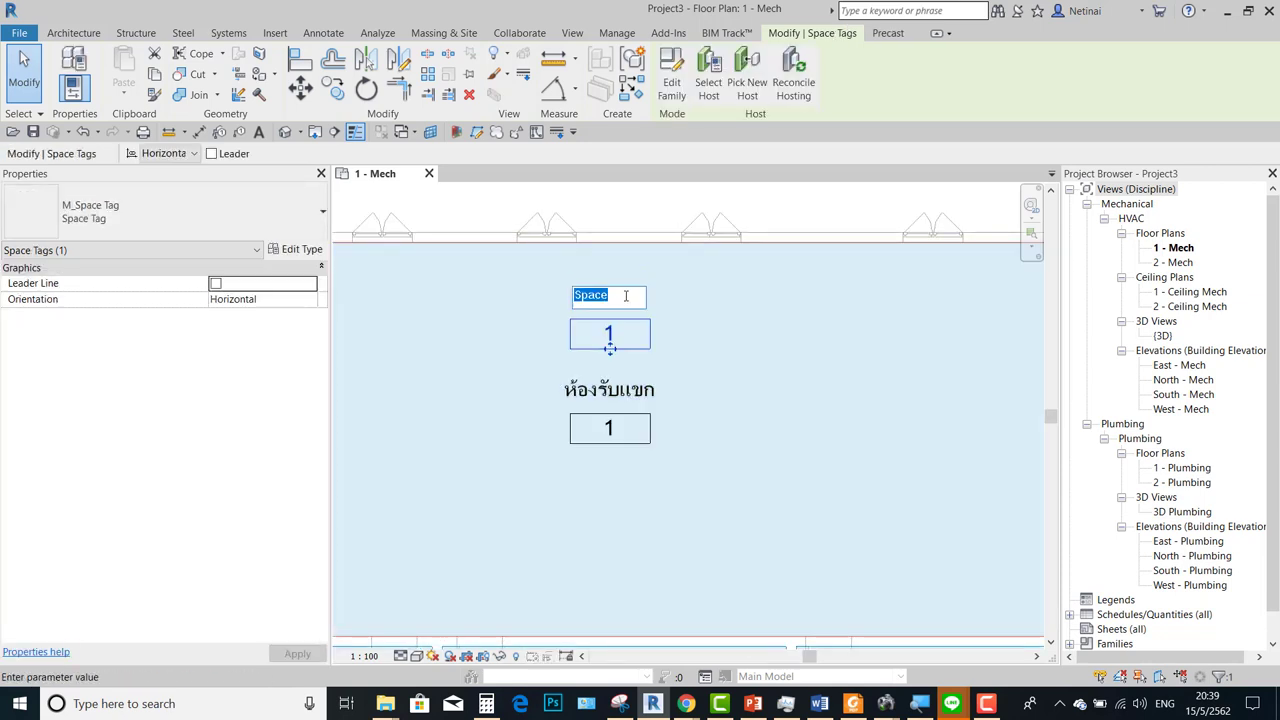
{"action": "key", "text": "BackSpace"}
{"action": "type", "text": "ขก"}
{"action": "key", "text": "Return"}
{"action": "key", "text": "Escape"}
Place tagged spaces 2, 3 and 4 in ห้องกินข้าว, ห้องนั่งเล่น and โซนอ่านหนังสือ
{"action": "scroll", "coordinate": [643, 237], "scroll_direction": "down", "scroll_amount": 3}
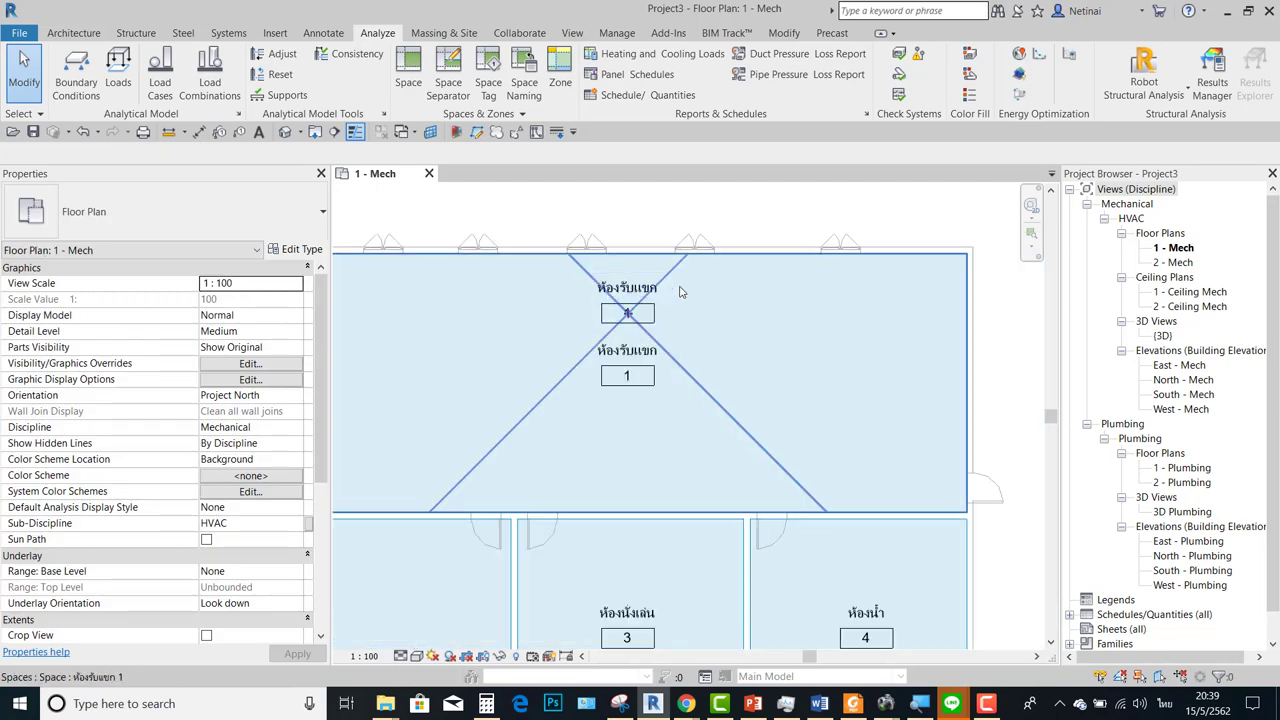
{"action": "scroll", "coordinate": [643, 237], "scroll_direction": "down", "scroll_amount": 2}
{"action": "left_click", "coordinate": [408, 72]}
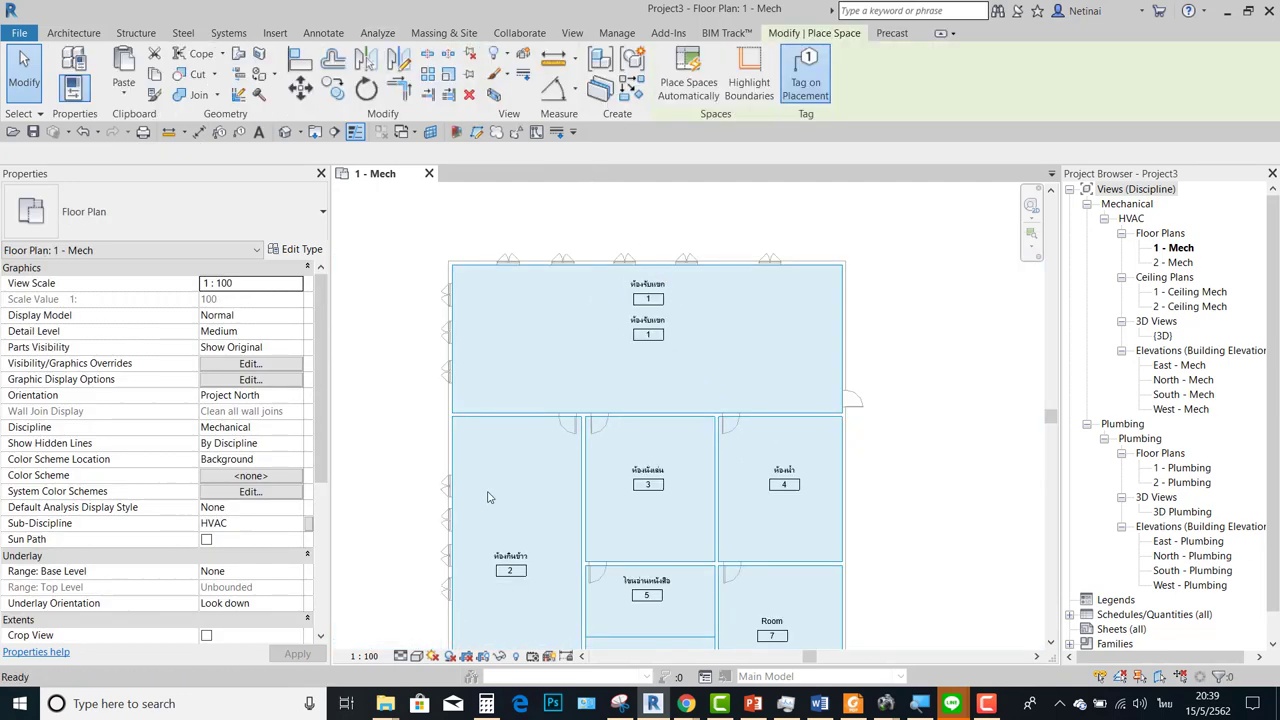
{"action": "left_click", "coordinate": [508, 524]}
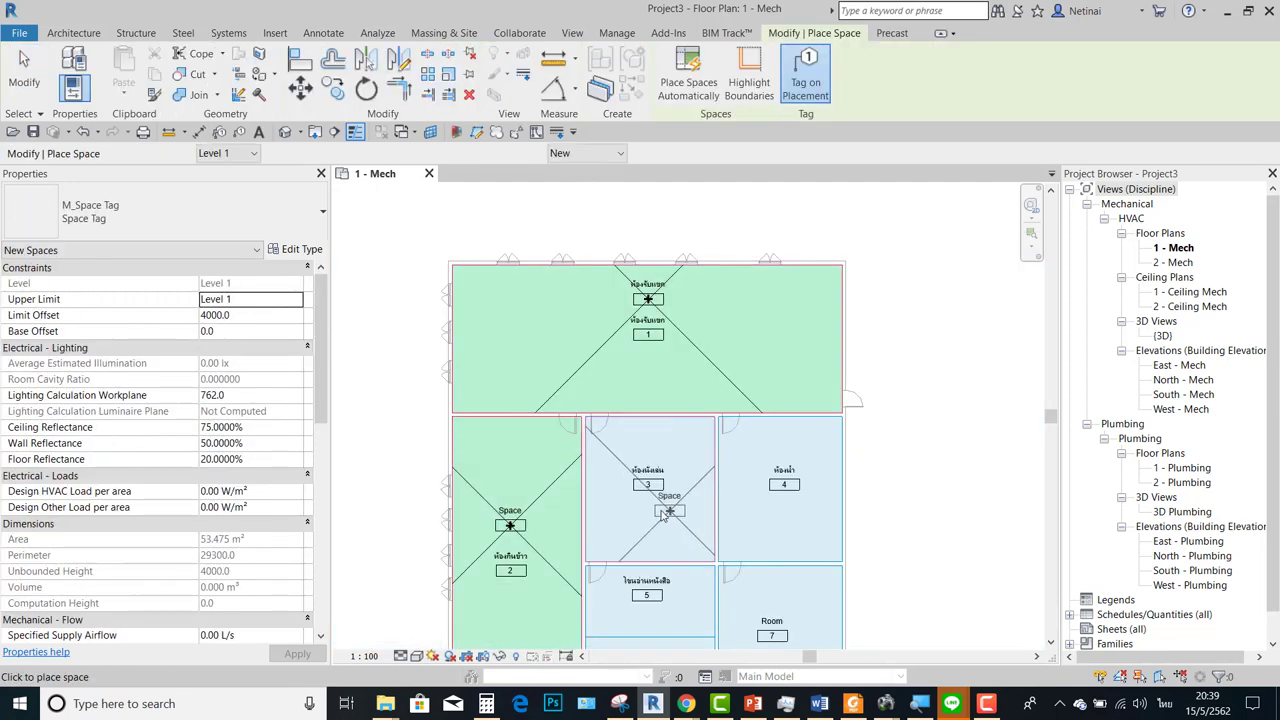
{"action": "left_click", "coordinate": [648, 516]}
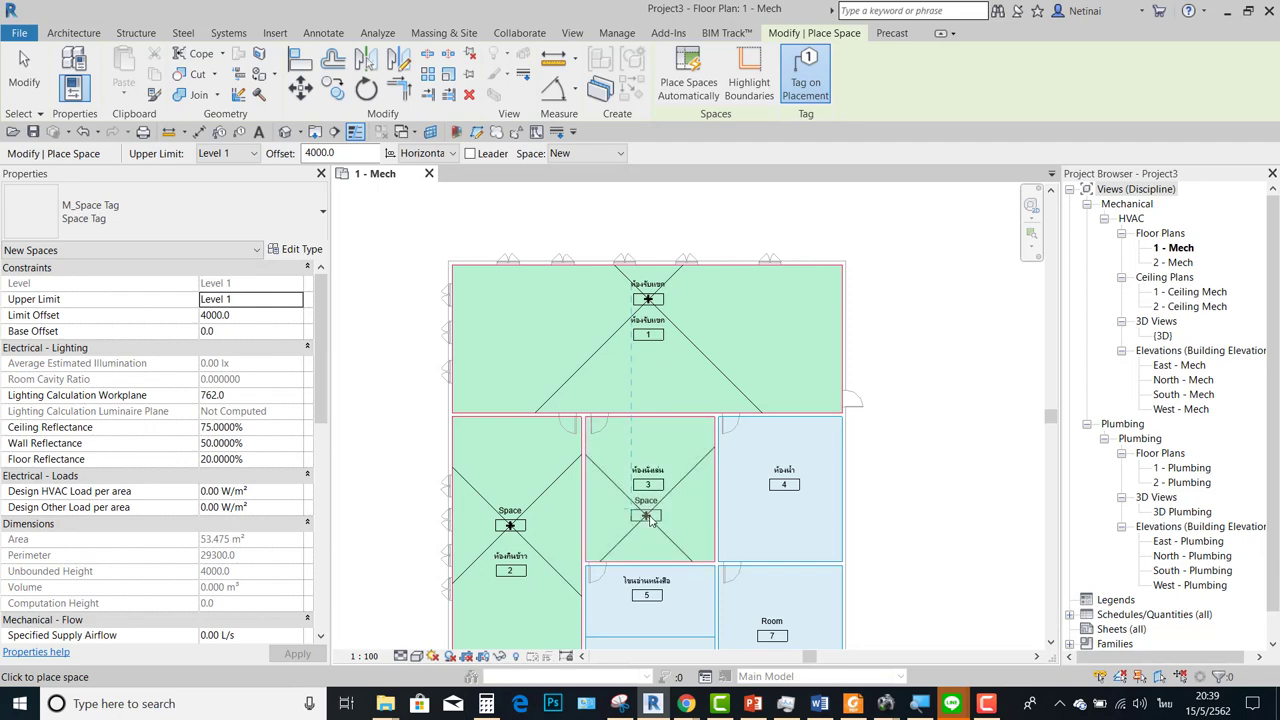
{"action": "middle_click_drag", "start_coordinate": [664, 597], "coordinate": [620, 373]}
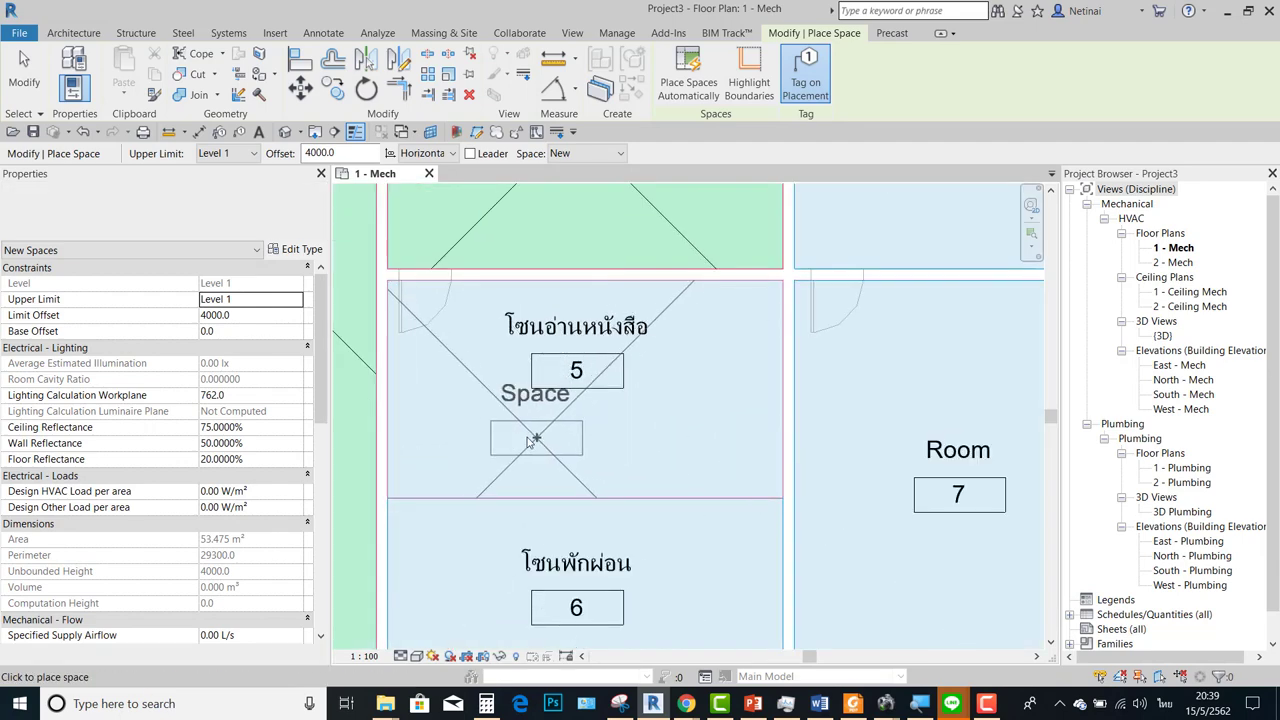
{"action": "left_click", "coordinate": [581, 447]}
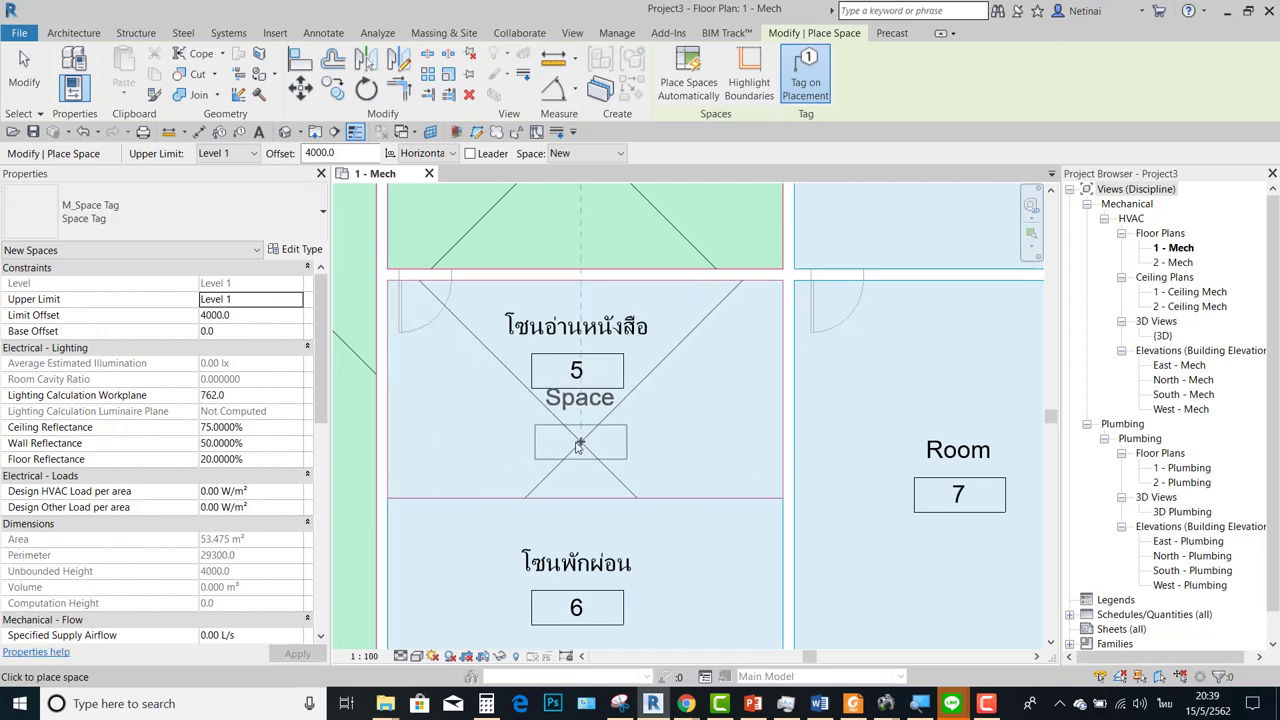
{"action": "key", "text": "Escape"}
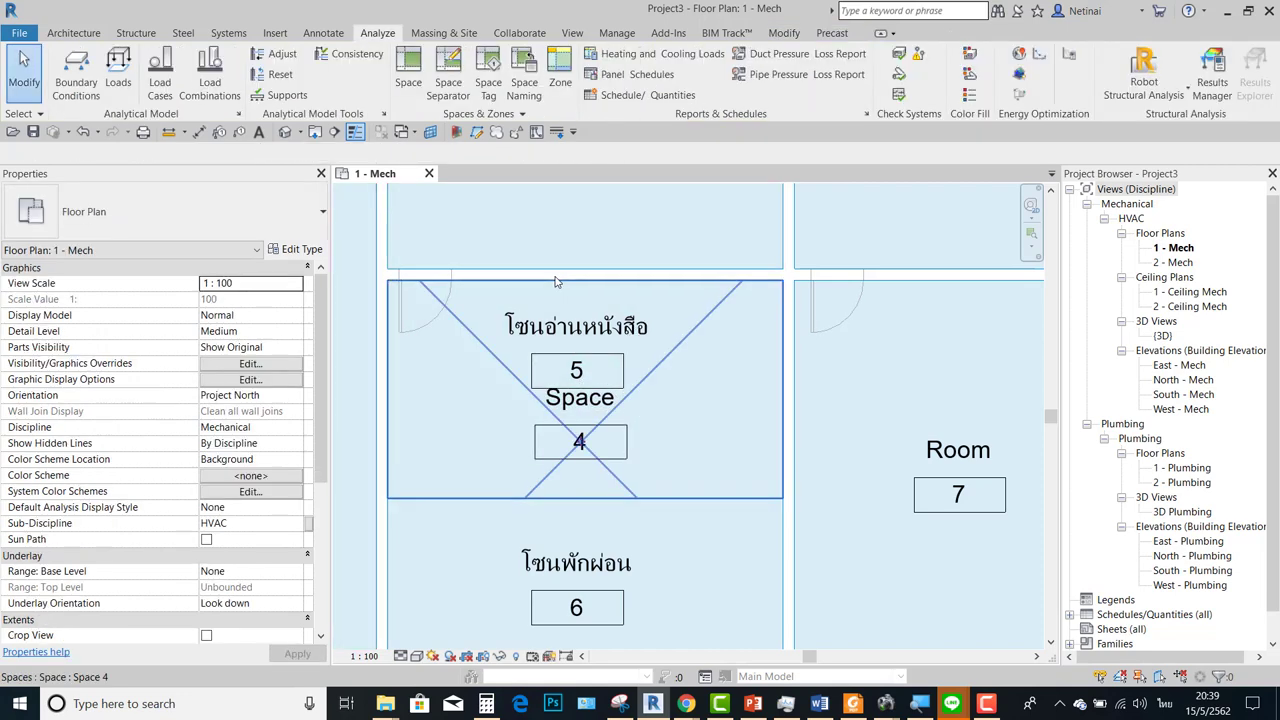
{"action": "scroll", "coordinate": [555, 275], "scroll_direction": "down", "scroll_amount": 3}
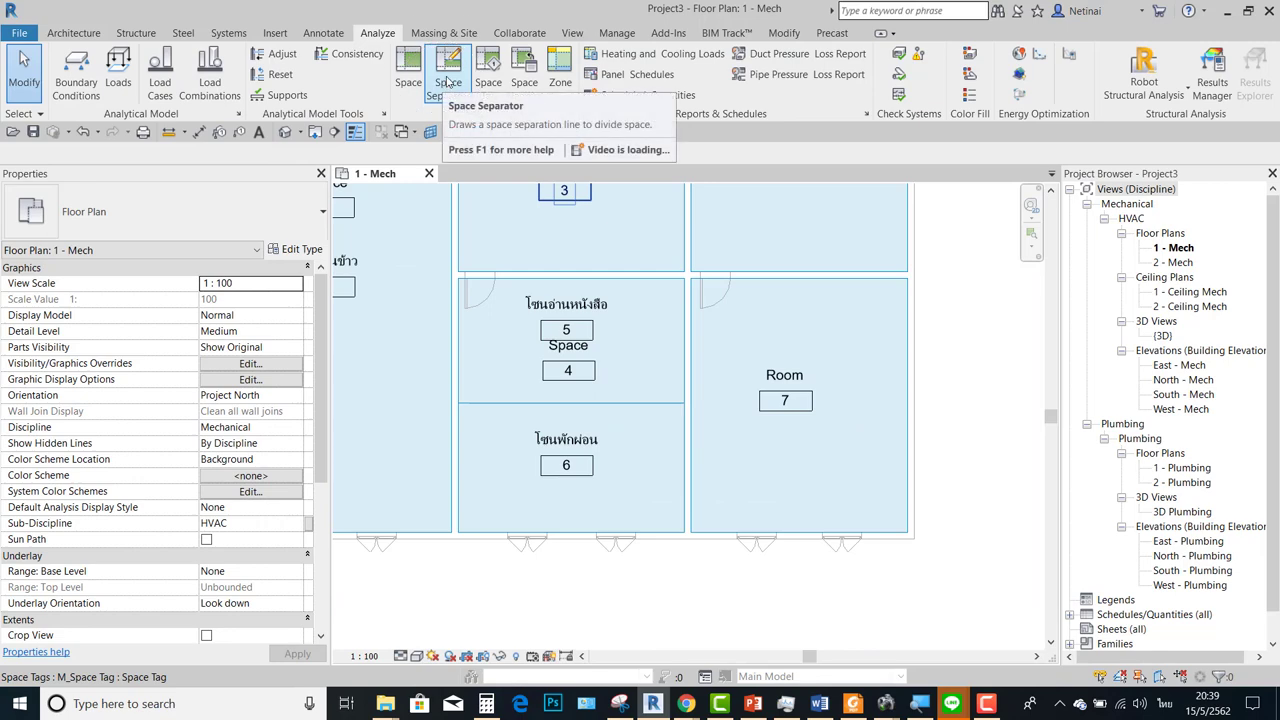
{"action": "scroll", "coordinate": [656, 466], "scroll_direction": "down", "scroll_amount": 2}
{"action": "scroll", "coordinate": [552, 331], "scroll_direction": "up", "scroll_amount": 1}
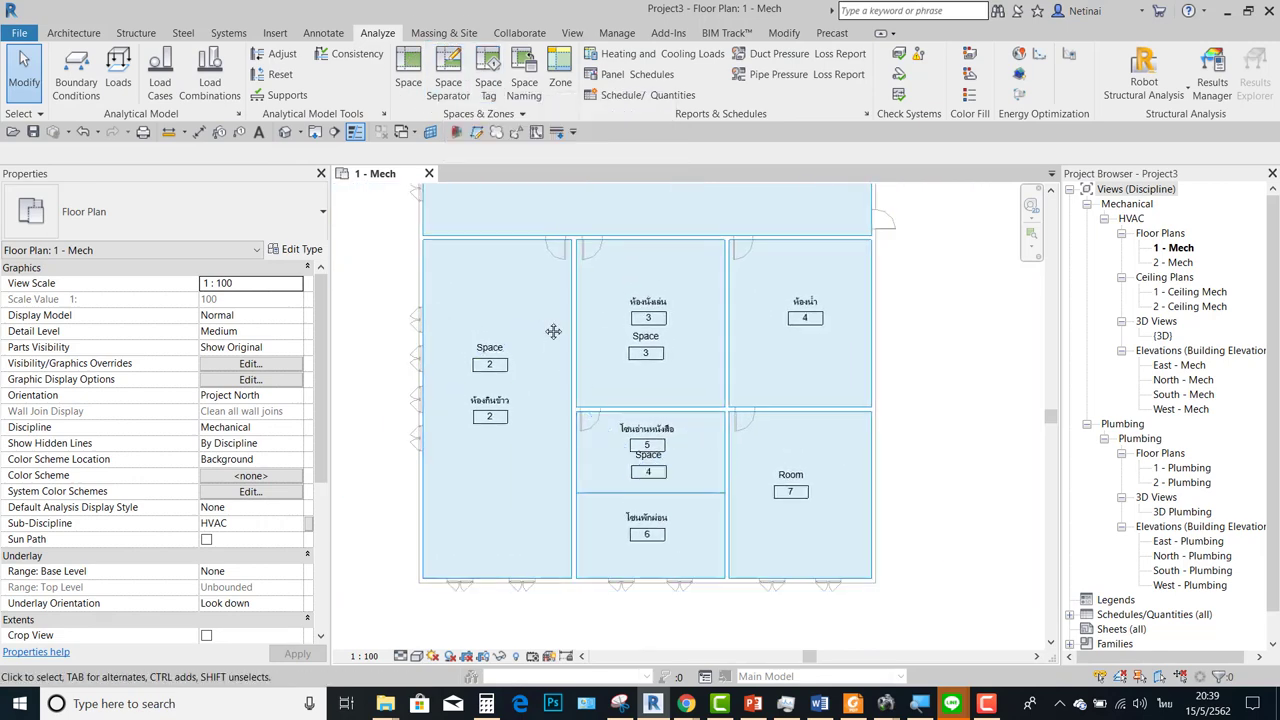
{"action": "scroll", "coordinate": [510, 450], "scroll_direction": "up", "scroll_amount": 1}
{"action": "scroll", "coordinate": [475, 527], "scroll_direction": "up", "scroll_amount": 1}
Start a new schedule from the Project Browser's Schedules/Quantities (all) group
{"action": "scroll", "coordinate": [480, 480], "scroll_direction": "up", "scroll_amount": 1}
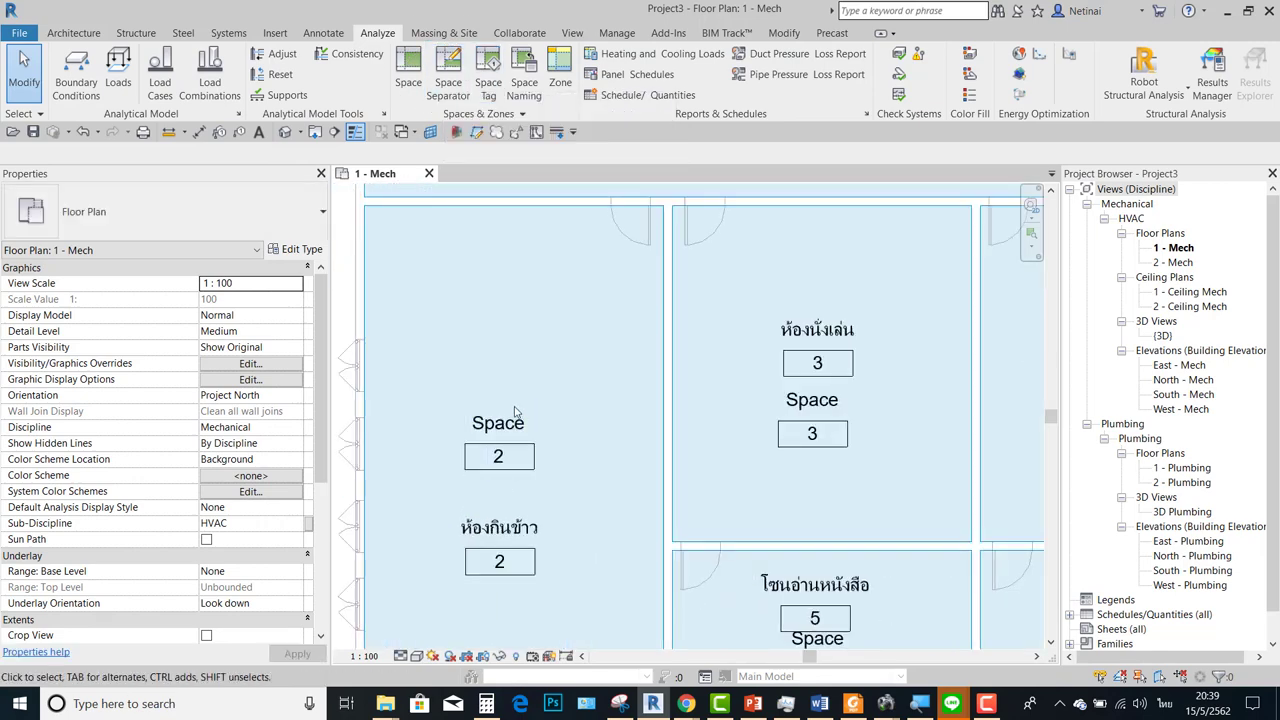
{"action": "scroll", "coordinate": [500, 440], "scroll_direction": "down", "scroll_amount": 2}
{"action": "scroll", "coordinate": [560, 400], "scroll_direction": "down", "scroll_amount": 1}
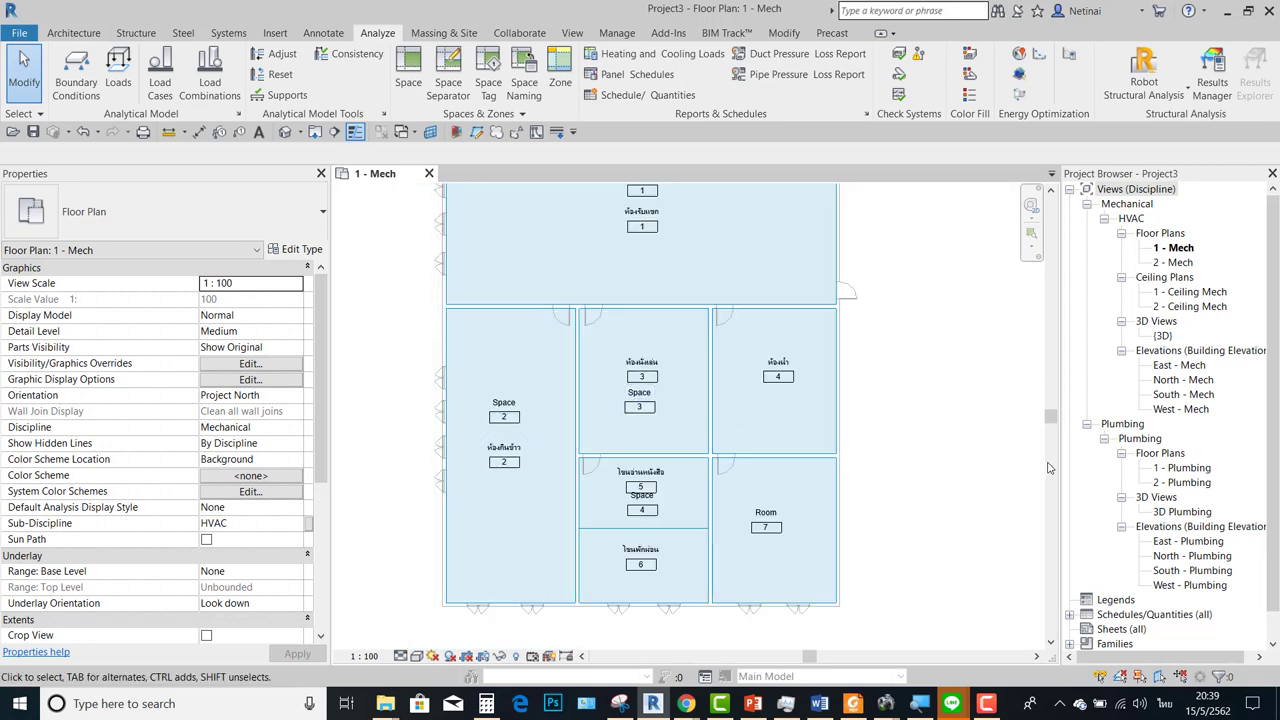
{"action": "left_click", "coordinate": [1130, 614]}
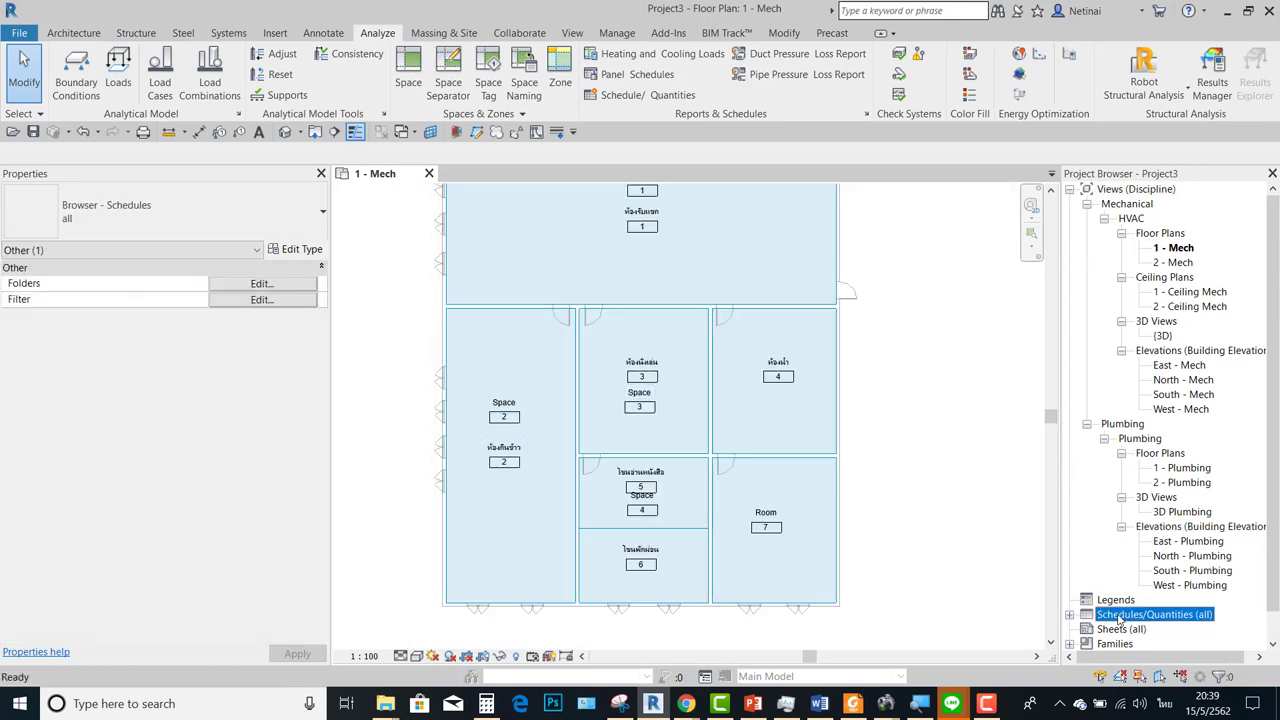
{"action": "right_click", "coordinate": [1130, 614]}
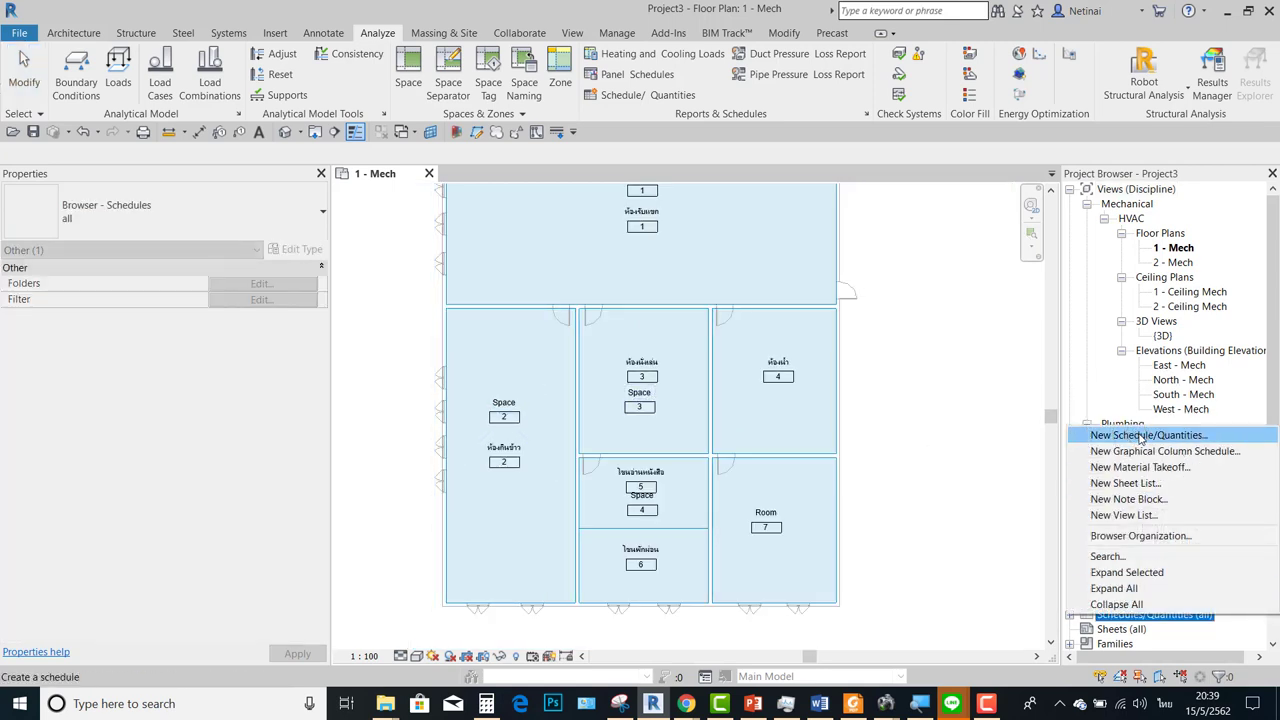
{"action": "left_click", "coordinate": [1140, 436]}
{"action": "left_click_drag", "start_coordinate": [763, 262], "coordinate": [763, 352]}
Create a Spaces schedule and add Area and Volume as its fields
{"action": "left_click", "coordinate": [668, 328]}
{"action": "left_click", "coordinate": [757, 438]}
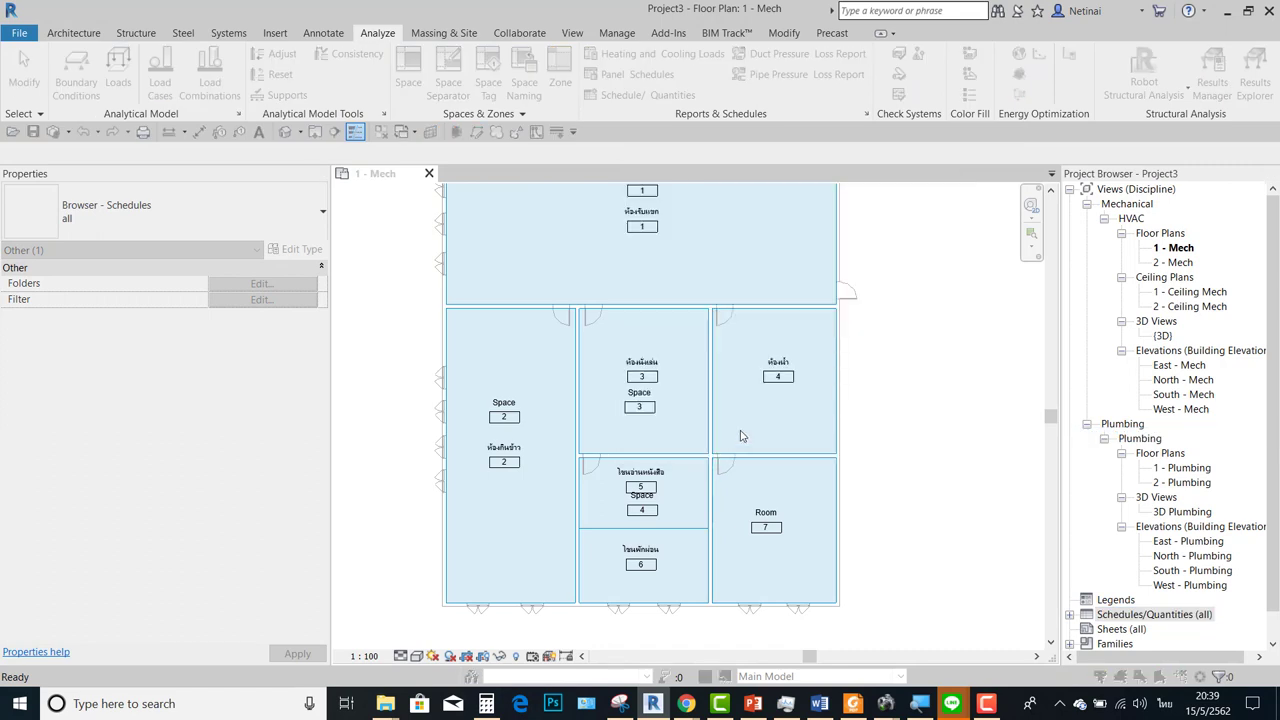
{"action": "left_click_drag", "start_coordinate": [793, 270], "coordinate": [793, 375]}
{"action": "double_click", "coordinate": [648, 262]}
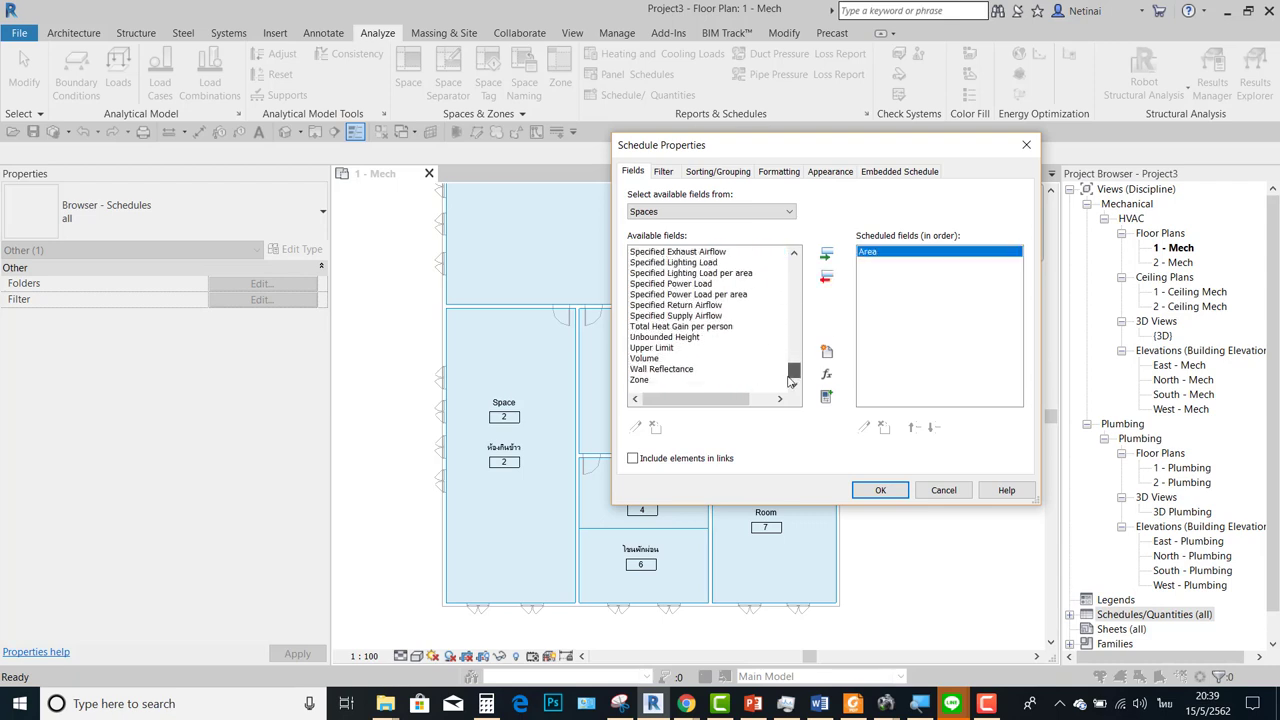
{"action": "double_click", "coordinate": [651, 368]}
{"action": "scroll", "coordinate": [665, 355], "scroll_direction": "up", "scroll_amount": 1}
{"action": "scroll", "coordinate": [699, 330], "scroll_direction": "up", "scroll_amount": 2}
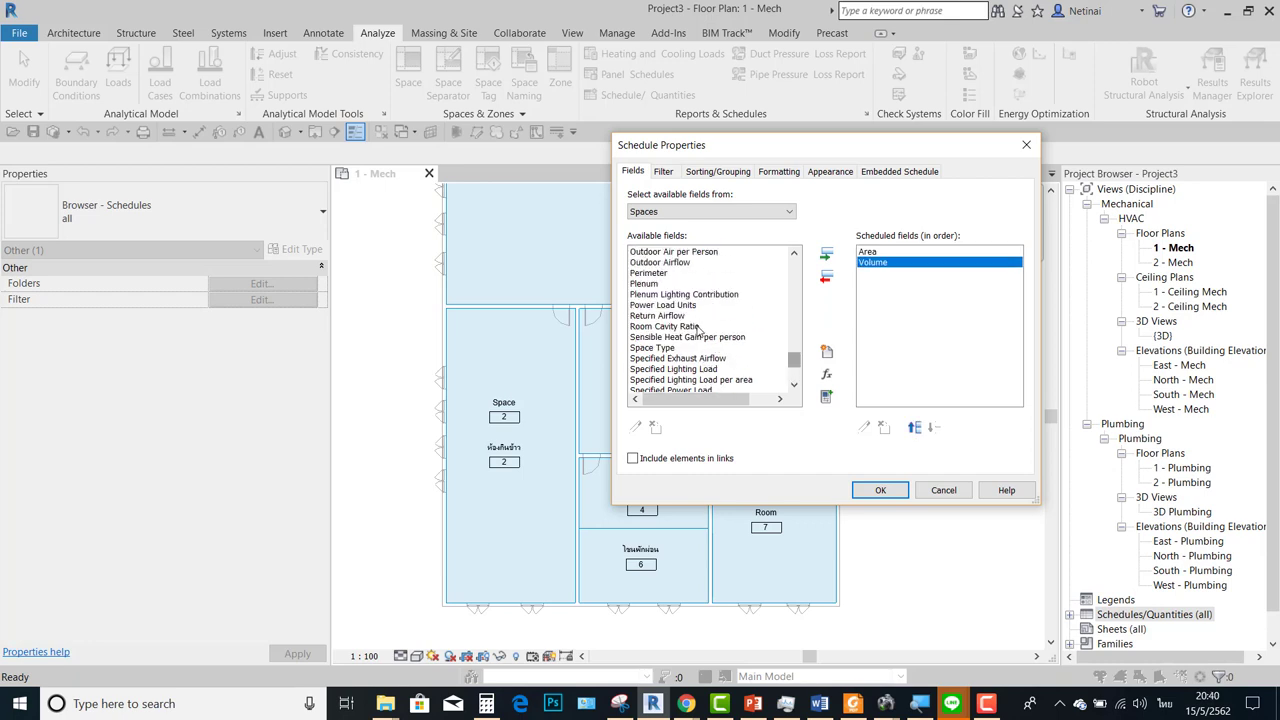
{"action": "scroll", "coordinate": [670, 314], "scroll_direction": "down", "scroll_amount": 1}
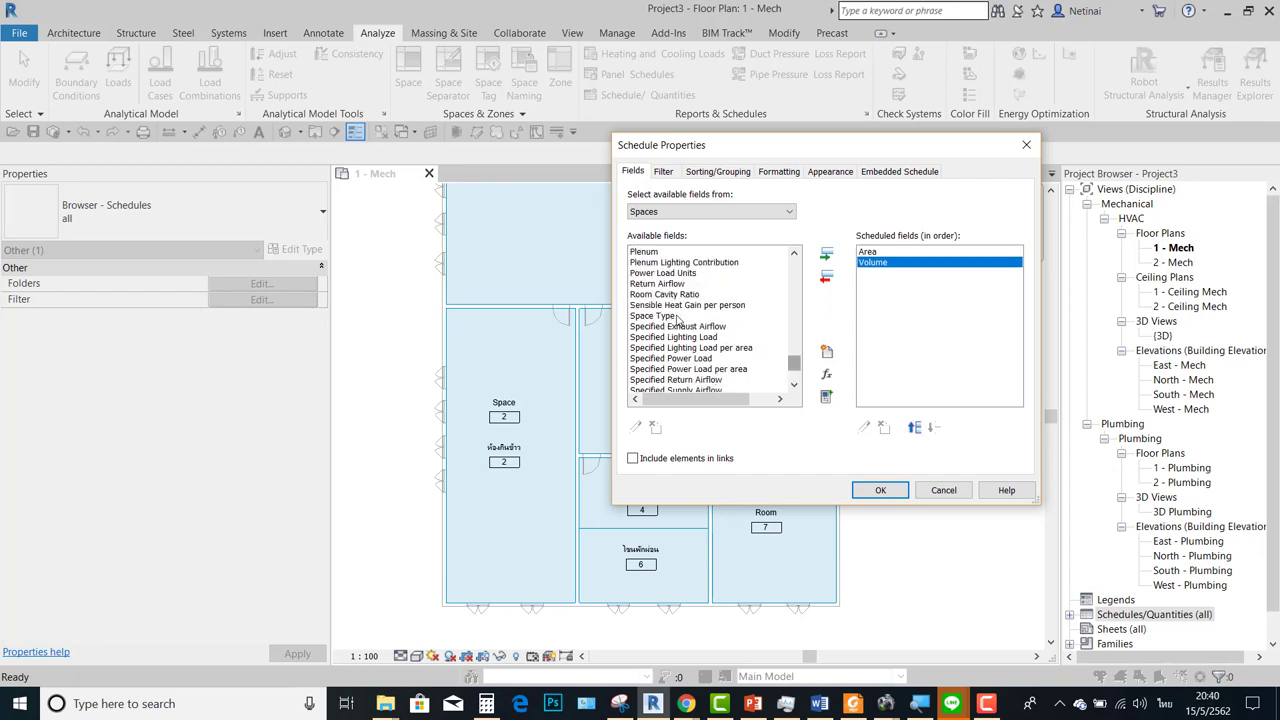
{"action": "scroll", "coordinate": [678, 320], "scroll_direction": "down", "scroll_amount": 1}
{"action": "scroll", "coordinate": [690, 330], "scroll_direction": "down", "scroll_amount": 1}
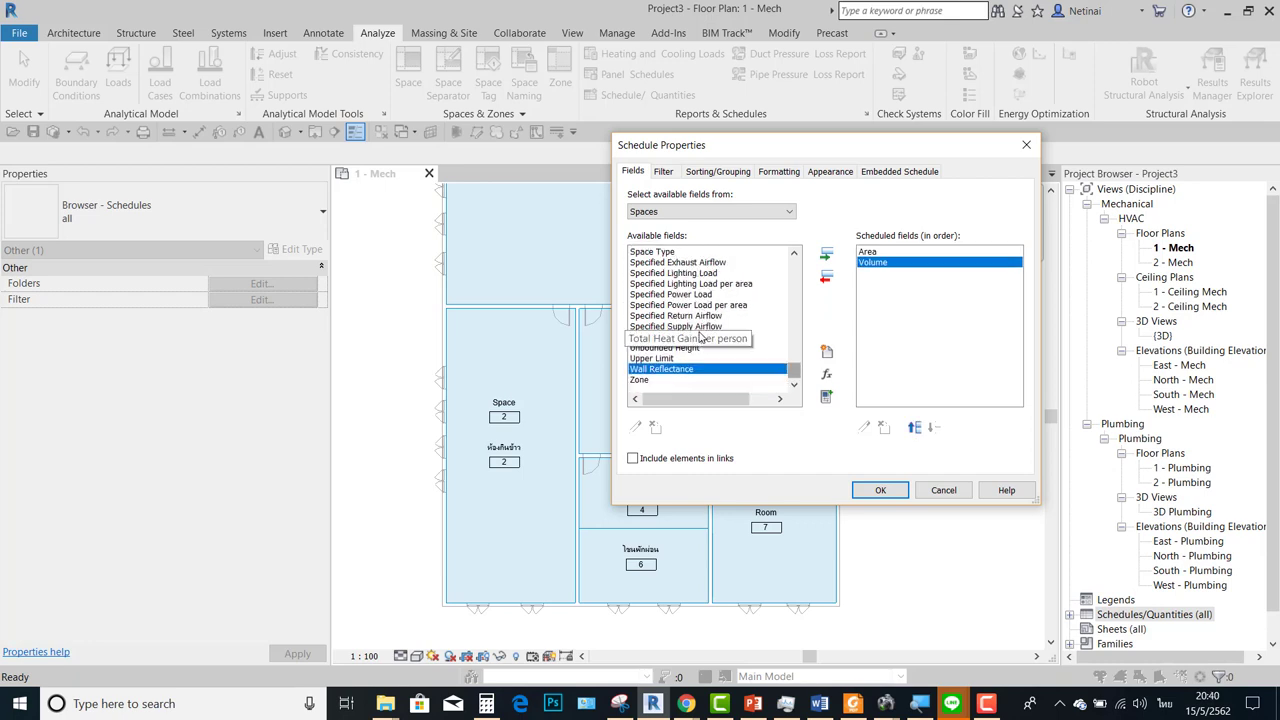
{"action": "scroll", "coordinate": [690, 320], "scroll_direction": "up", "scroll_amount": 1}
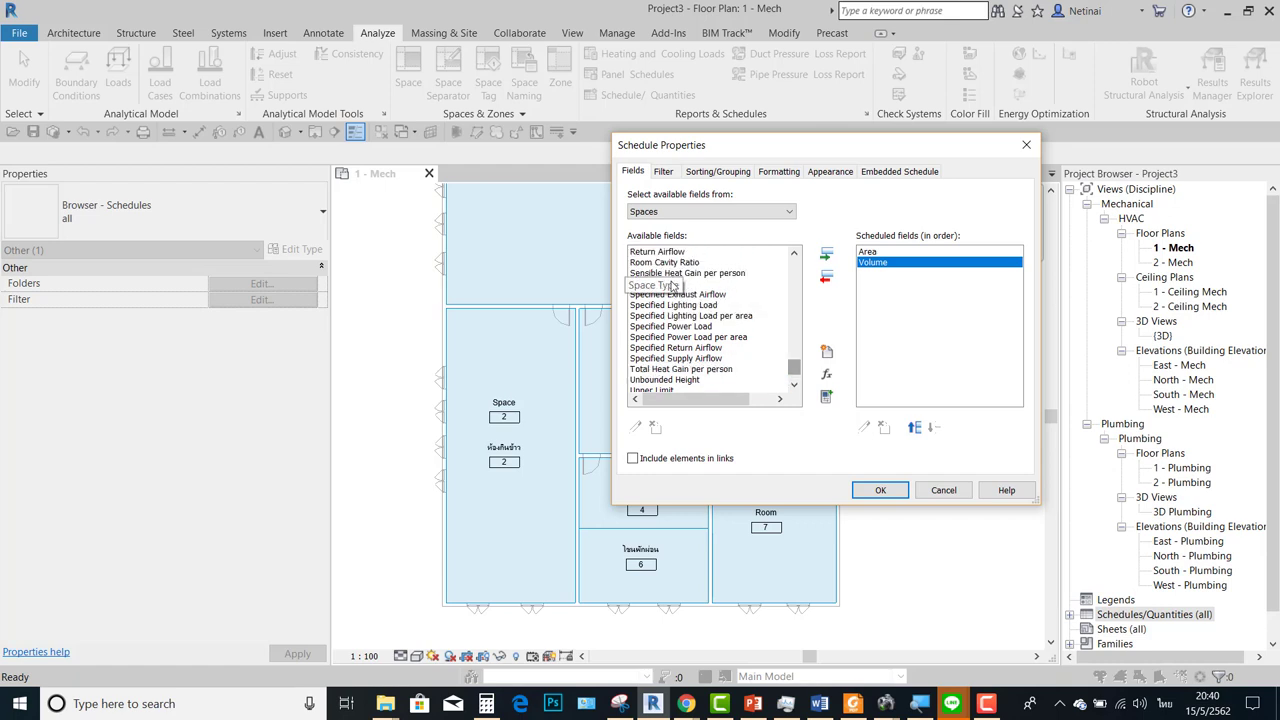
Add Name, remove Space Type, move Name to the top, then return to 1 - Mech
{"action": "left_click", "coordinate": [669, 285]}
{"action": "double_click", "coordinate": [669, 285]}
{"action": "scroll", "coordinate": [695, 280], "scroll_direction": "up", "scroll_amount": 4}
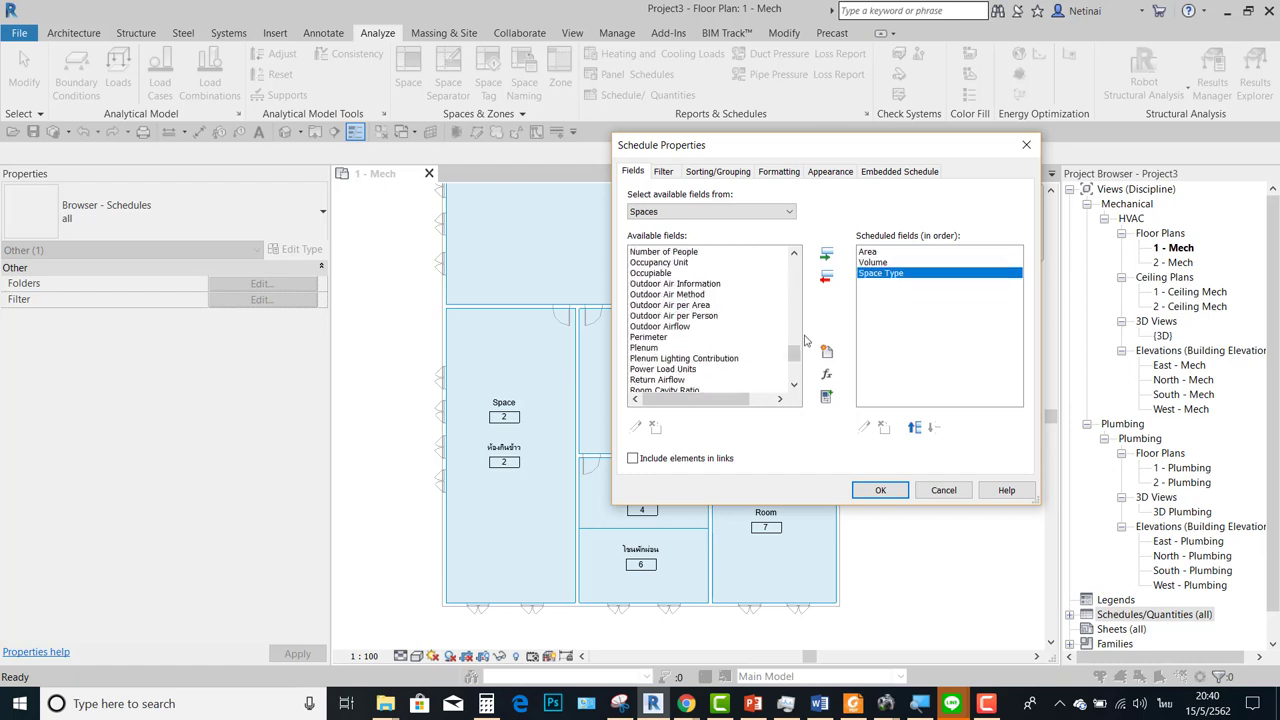
{"action": "mouse_move", "coordinate": [794, 352]}
{"action": "left_mouse_down"}
{"action": "mouse_move", "coordinate": [793, 327]}
{"action": "mouse_move", "coordinate": [794, 348]}
{"action": "left_mouse_up"}
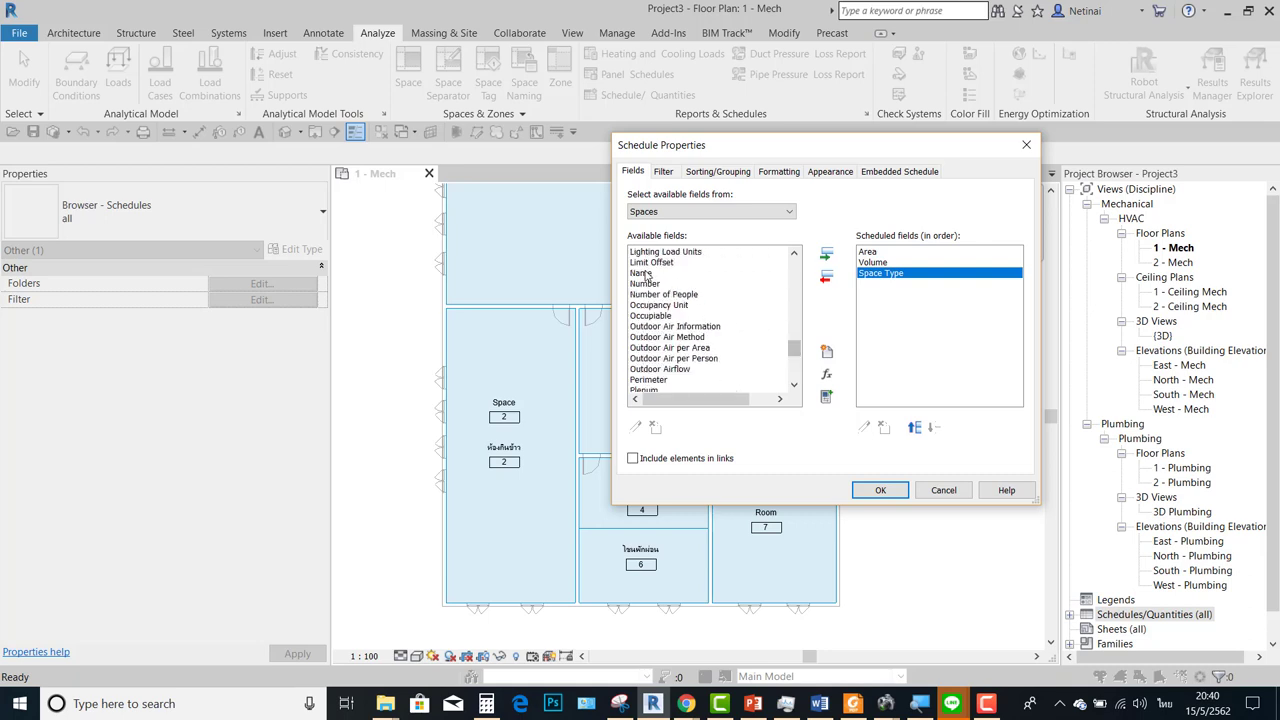
{"action": "double_click", "coordinate": [682, 273]}
{"action": "left_click", "coordinate": [885, 273]}
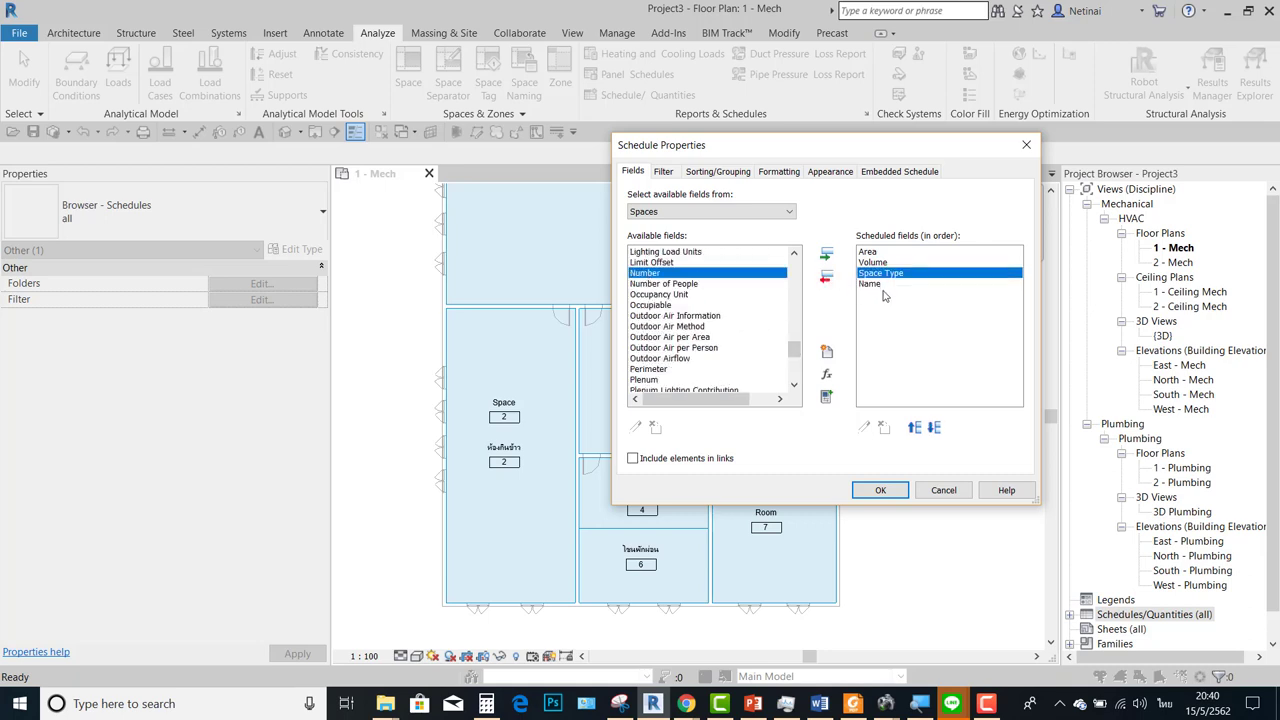
{"action": "left_click", "coordinate": [826, 277]}
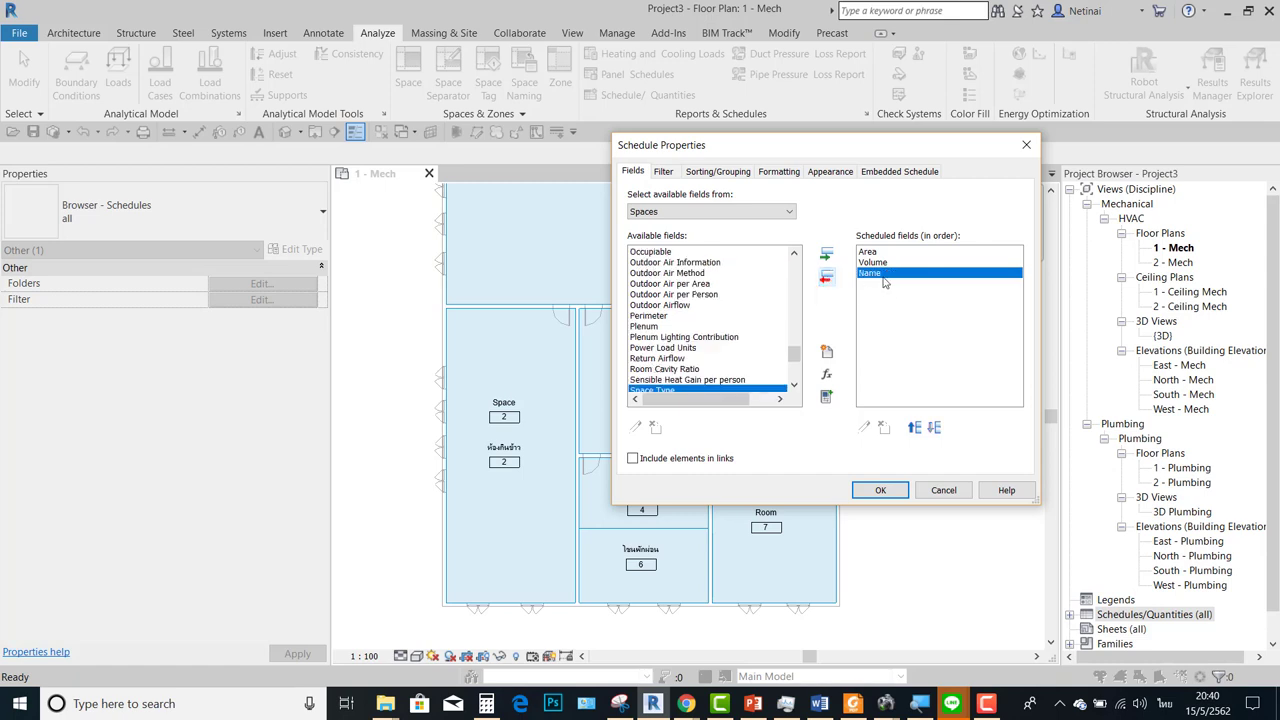
{"action": "left_click", "coordinate": [915, 428]}
{"action": "left_click", "coordinate": [914, 428]}
{"action": "left_click", "coordinate": [880, 490]}
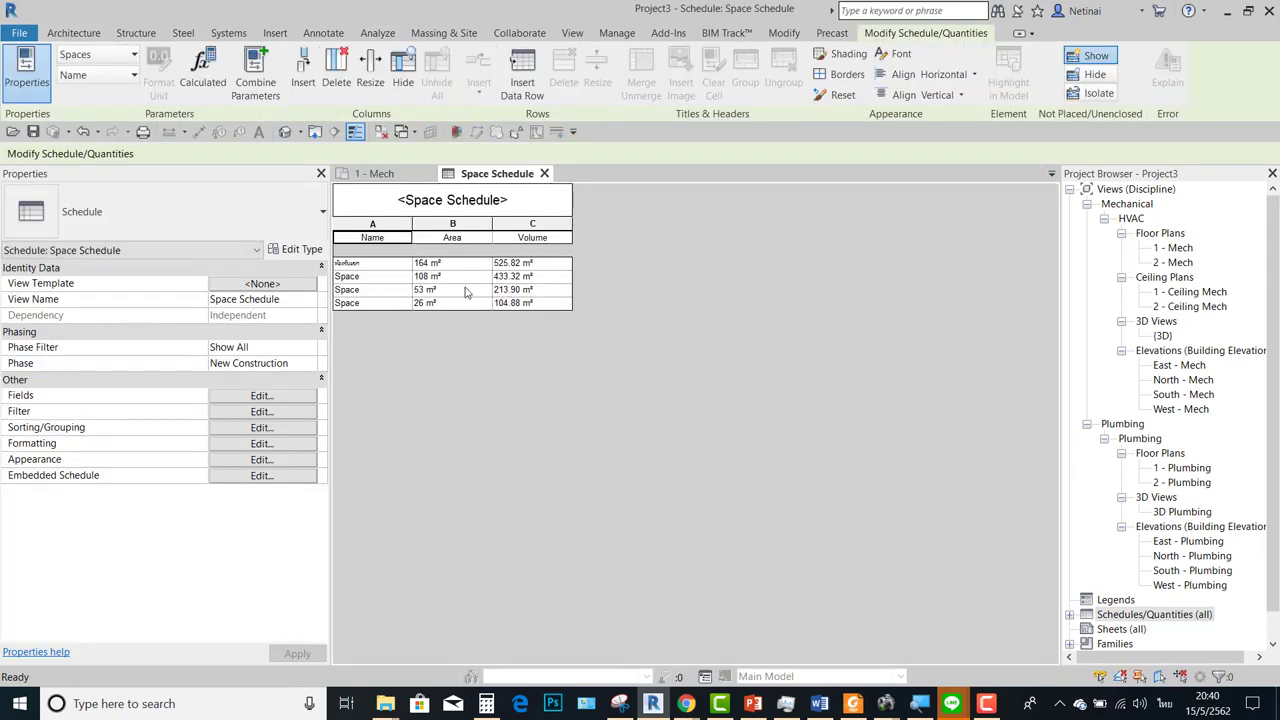
{"action": "left_click", "coordinate": [375, 174]}
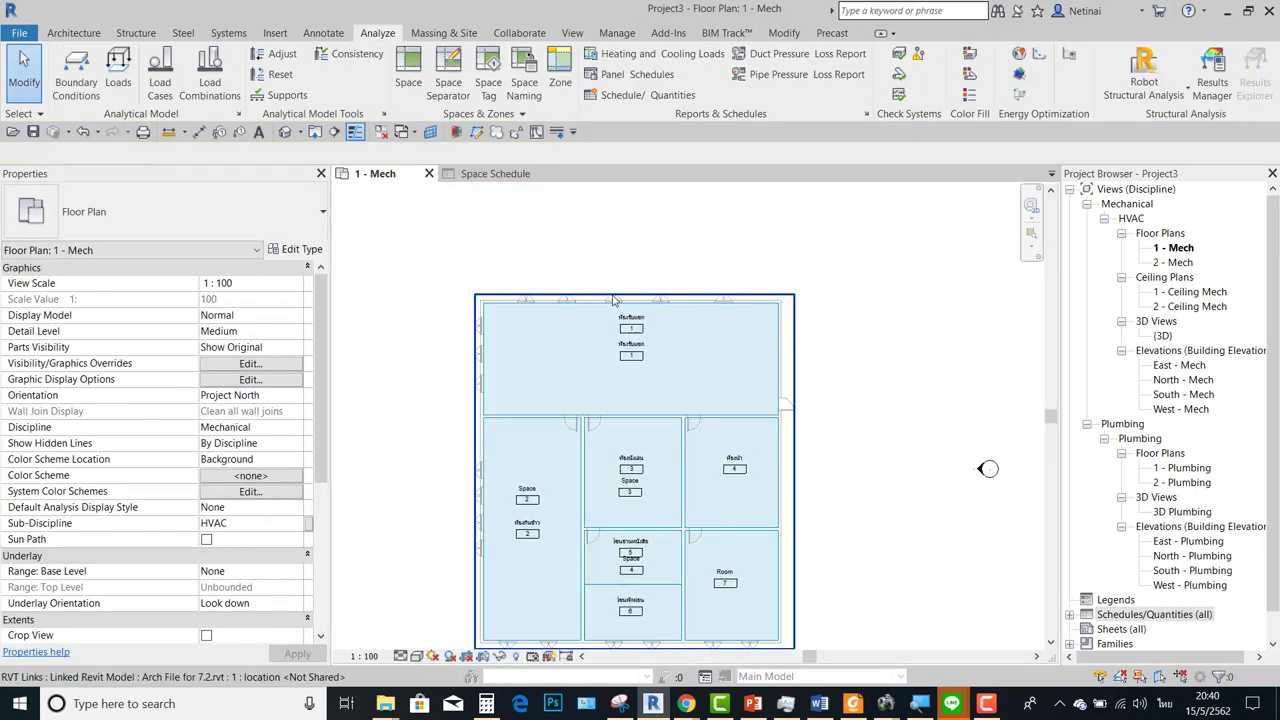
Select the top space and read its Area 164.320 m² and Volume 525.824 m³ in Properties
{"action": "scroll", "coordinate": [614, 300], "scroll_direction": "up", "scroll_amount": 3}
{"action": "left_click", "coordinate": [688, 330]}
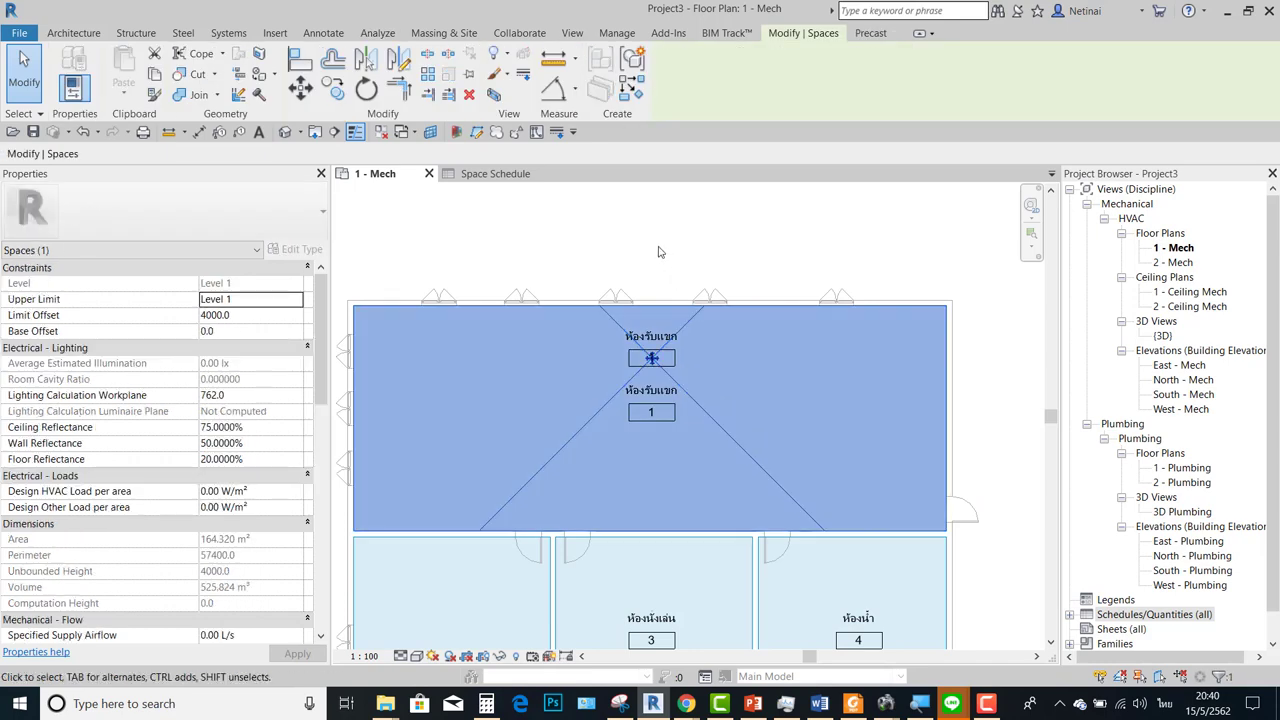
{"action": "scroll", "coordinate": [658, 252], "scroll_direction": "down", "scroll_amount": 2}
{"action": "scroll", "coordinate": [317, 370], "scroll_direction": "down", "scroll_amount": 1}
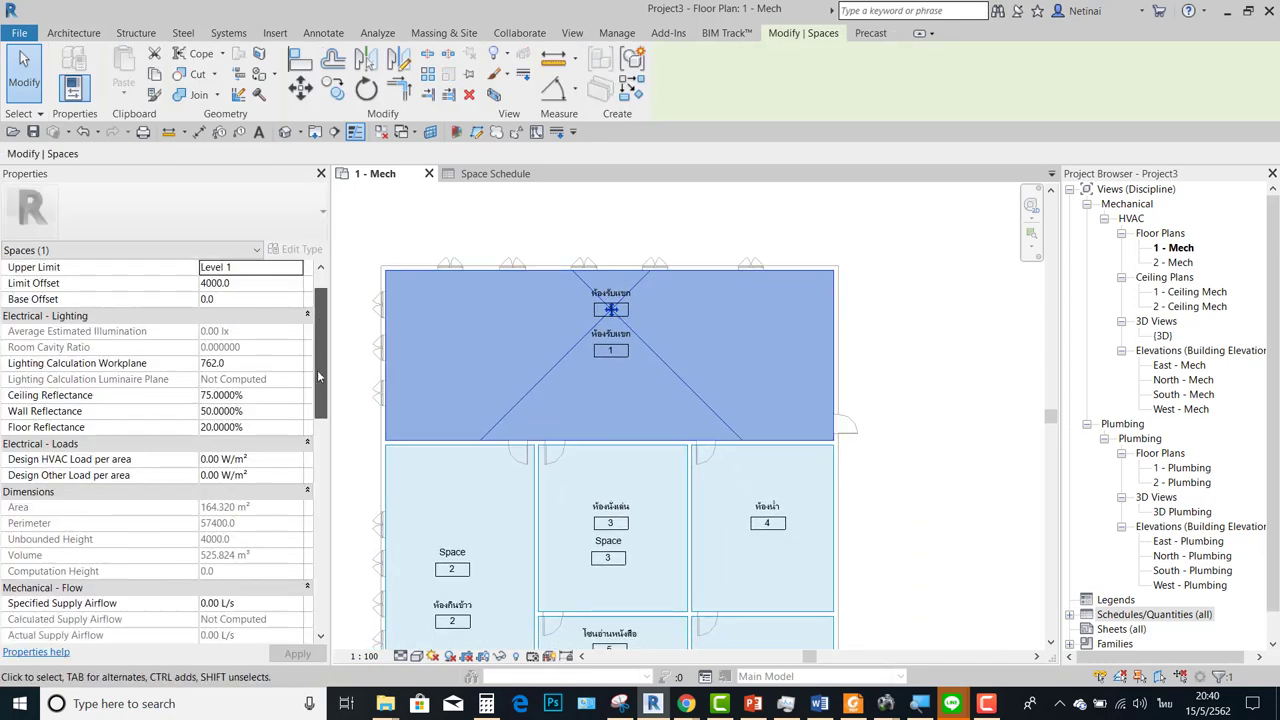
{"action": "left_click_drag", "start_coordinate": [317, 370], "coordinate": [331, 530]}
{"action": "scroll", "coordinate": [331, 530], "scroll_direction": "up", "scroll_amount": 5}
{"action": "scroll", "coordinate": [323, 452], "scroll_direction": "down", "scroll_amount": 2}
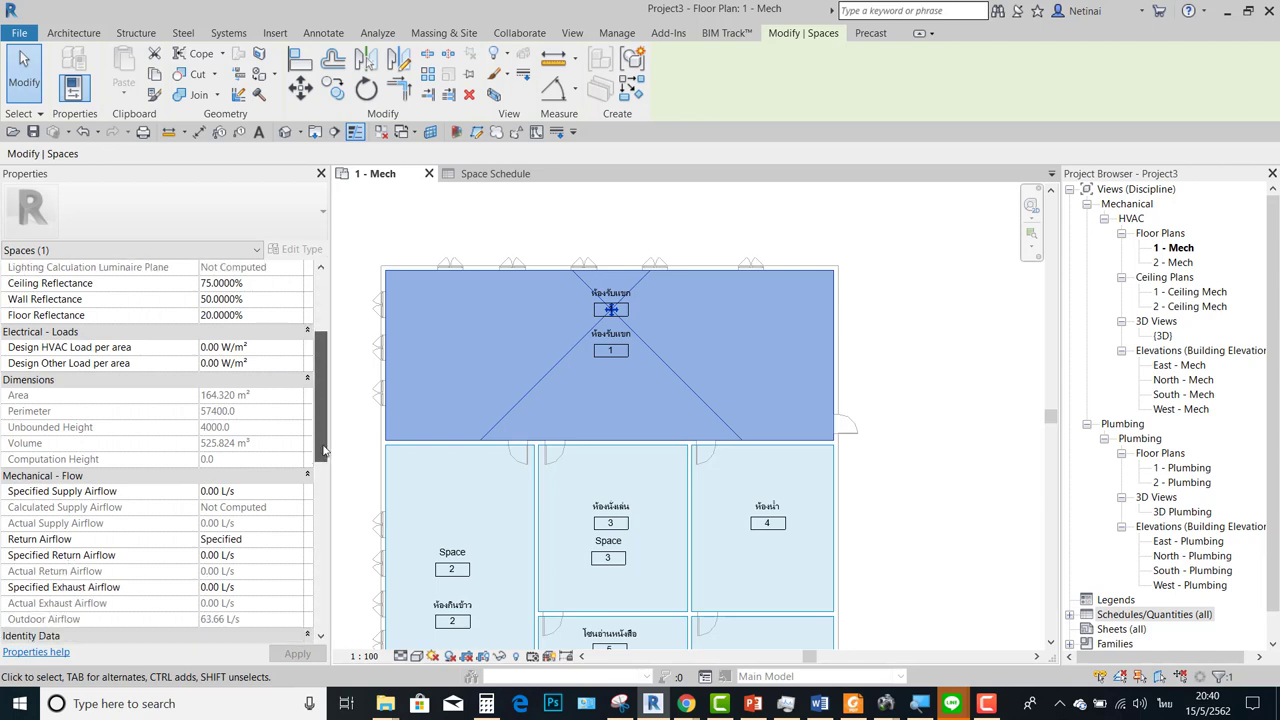
{"action": "scroll", "coordinate": [323, 452], "scroll_direction": "down", "scroll_amount": 1}
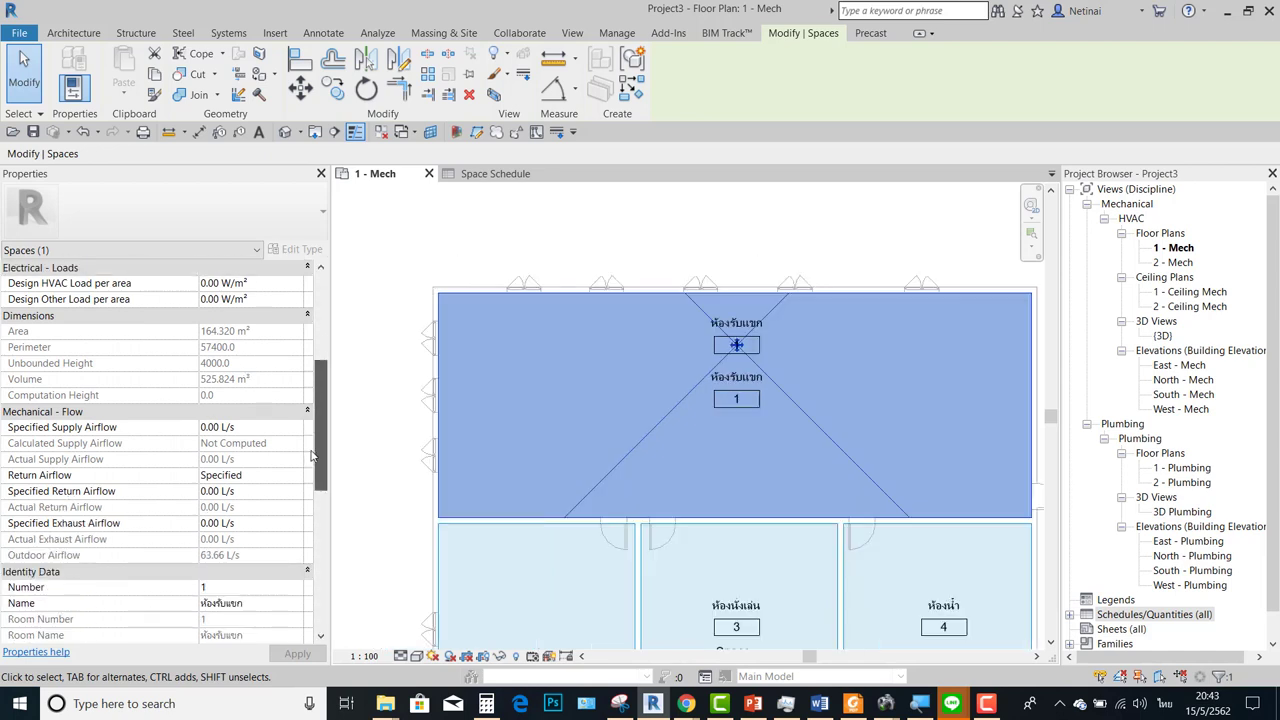
{"action": "scroll", "coordinate": [317, 440], "scroll_direction": "up", "scroll_amount": 1}
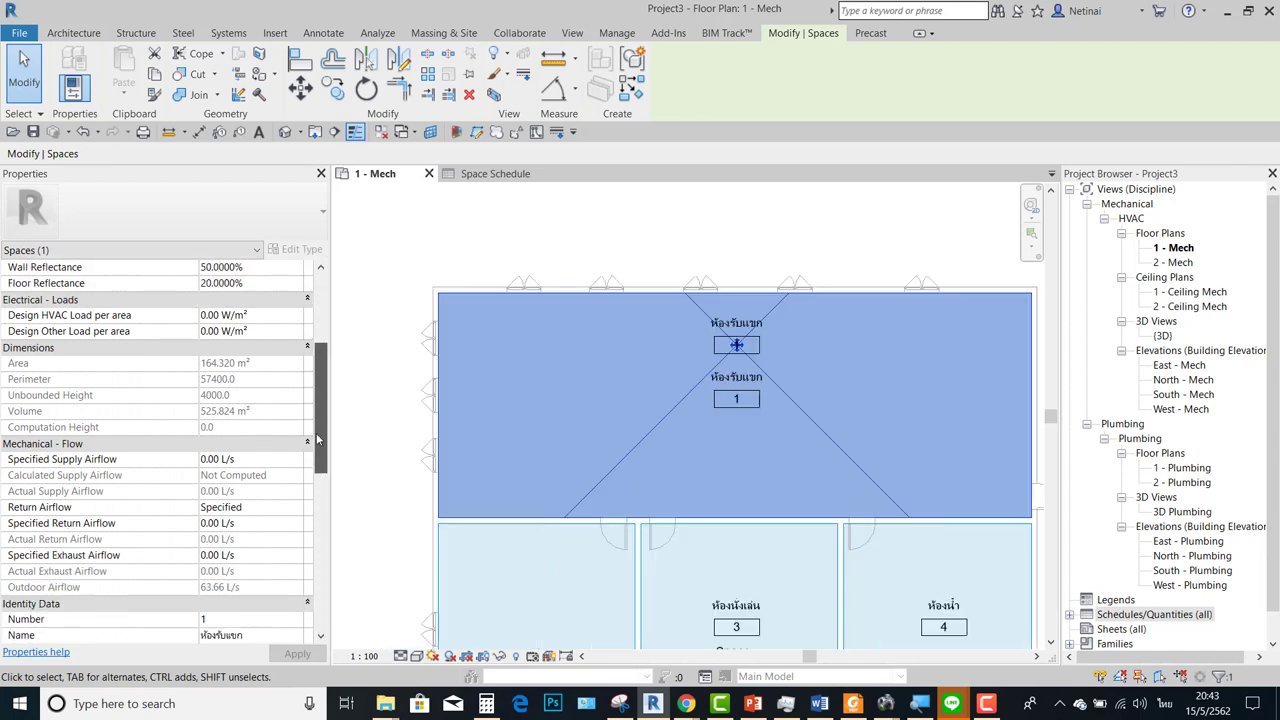
{"action": "scroll", "coordinate": [317, 440], "scroll_direction": "up", "scroll_amount": 1}
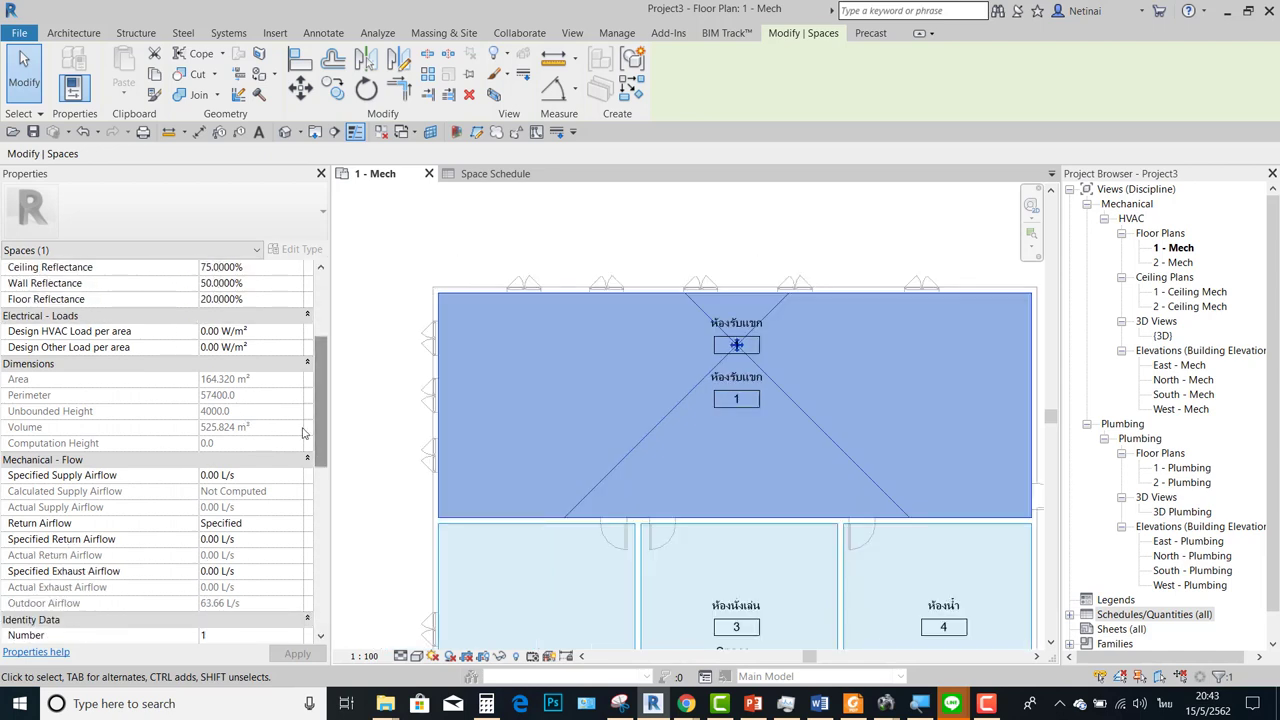
{"action": "left_click", "coordinate": [215, 433]}
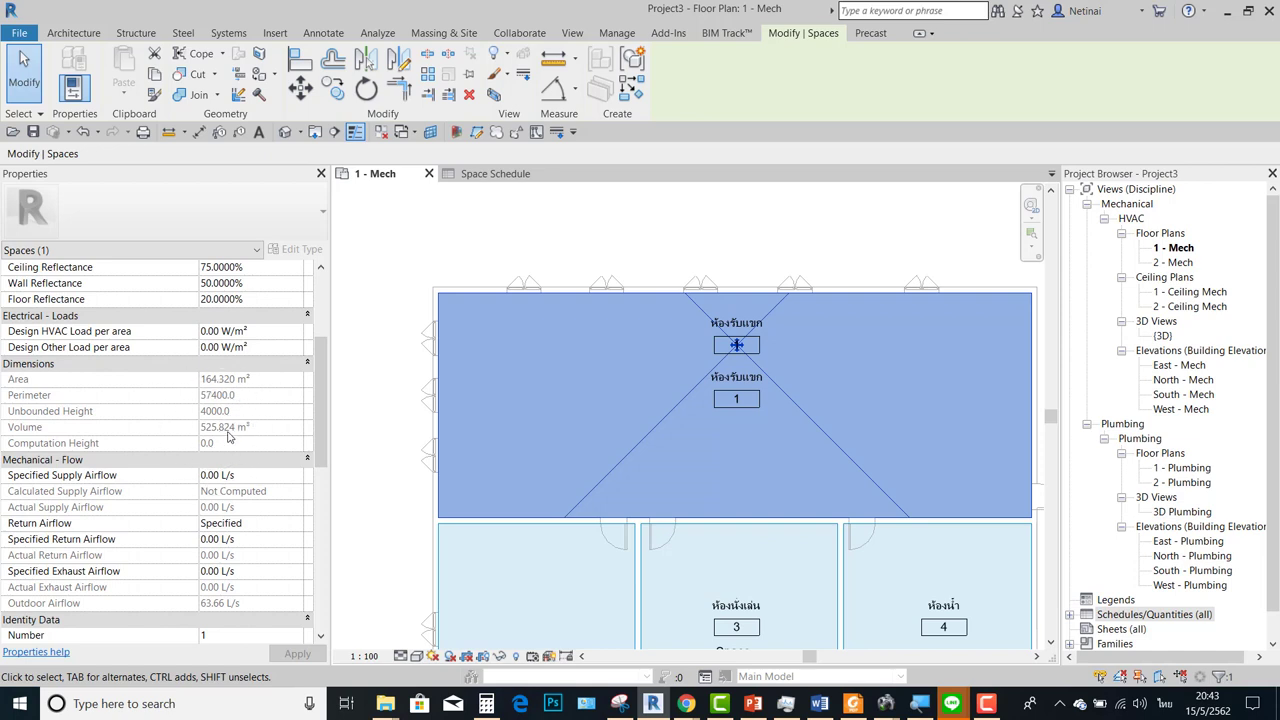
Divide volume 525.824 by area 164.32 in Calculator, getting about 3.2, then minimize it
{"action": "left_click", "coordinate": [486, 703]}
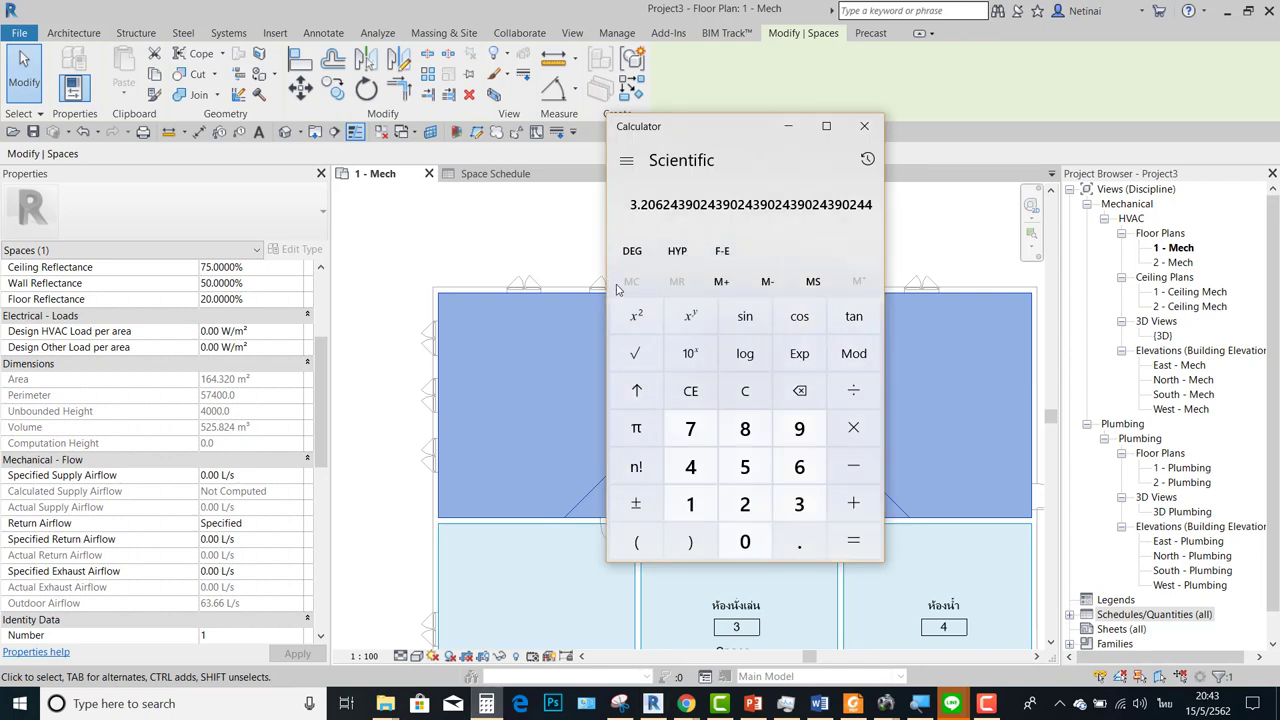
{"action": "left_click", "coordinate": [745, 391]}
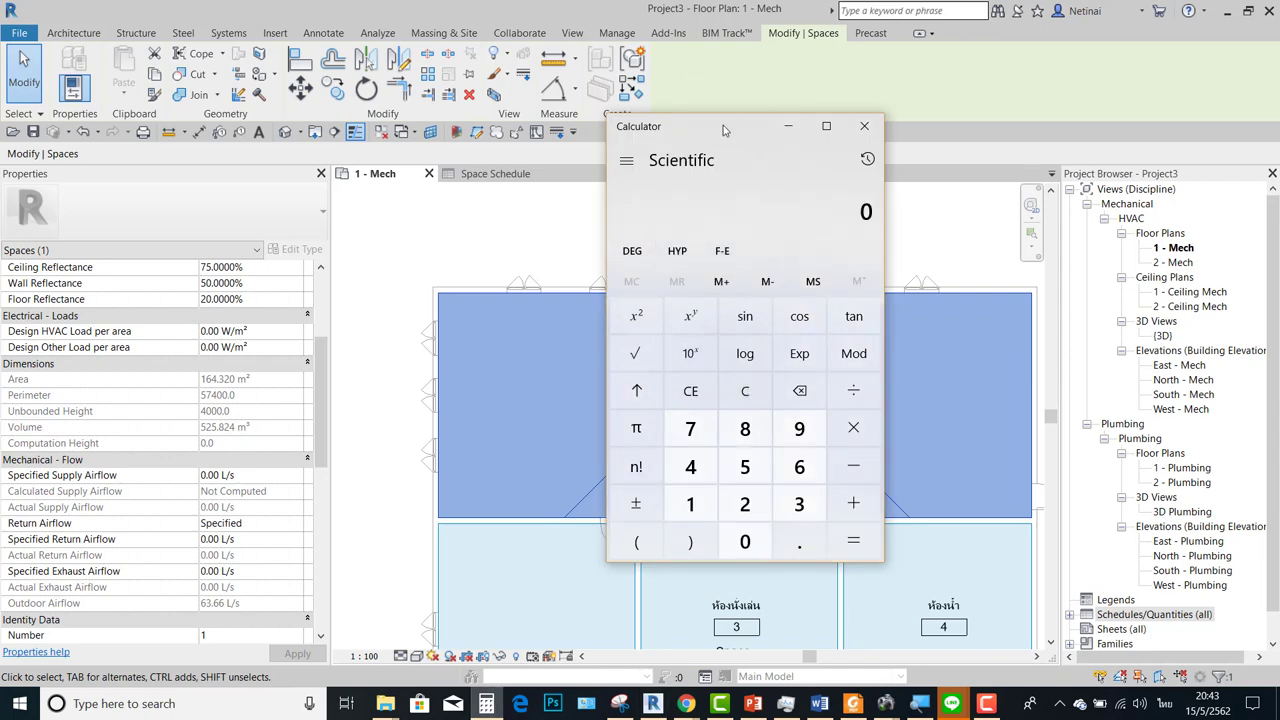
{"action": "left_click_drag", "start_coordinate": [724, 130], "coordinate": [474, 184]}
{"action": "type", "text": "52"}
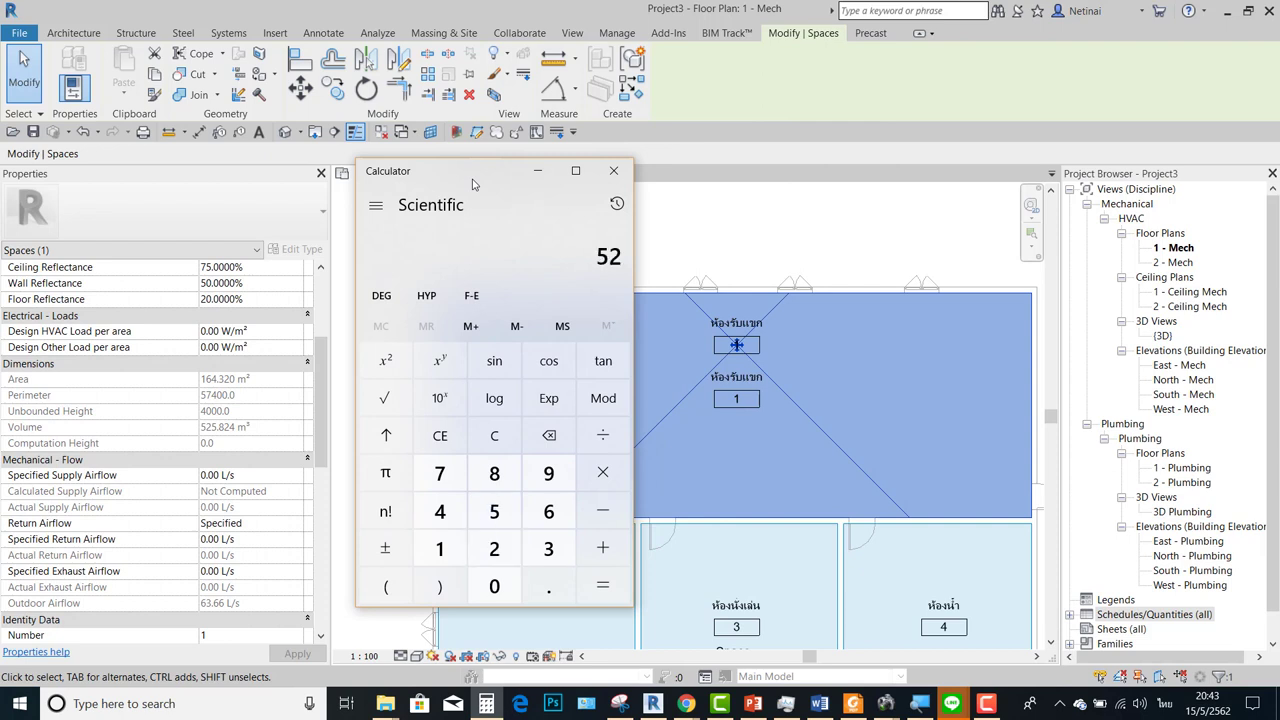
{"action": "type", "text": "5.824"}
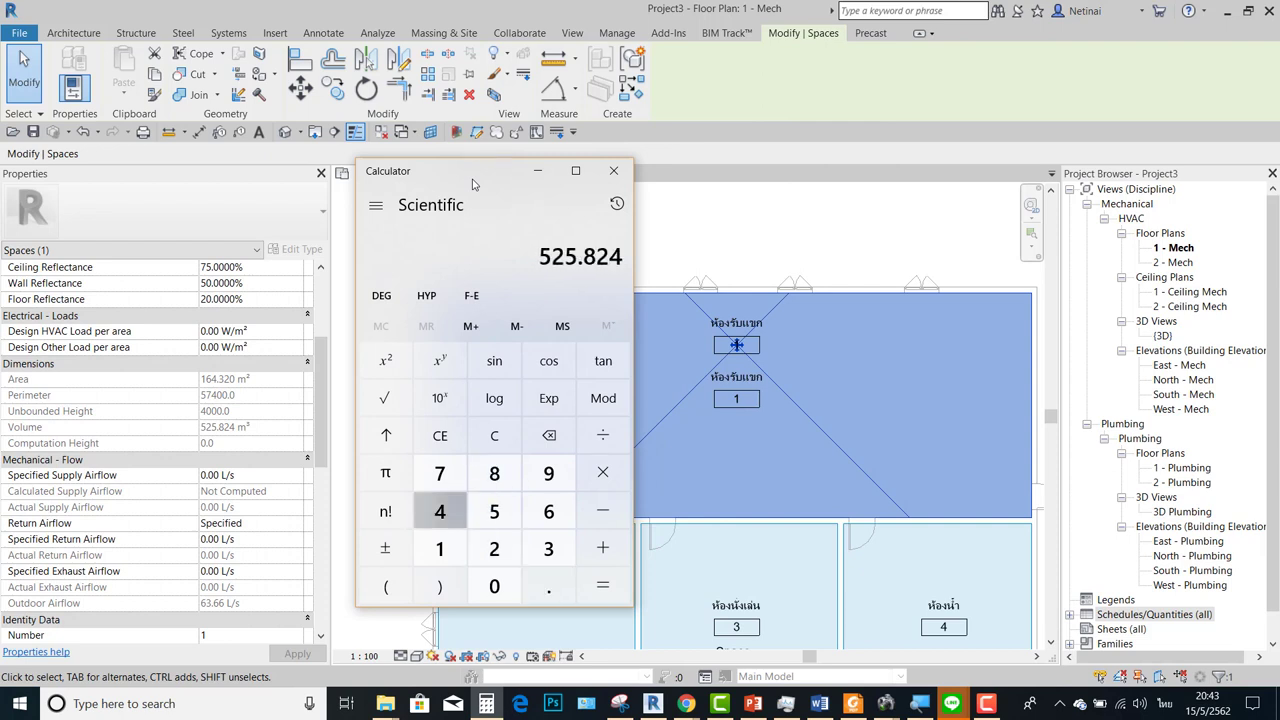
{"action": "type", "text": "/164"}
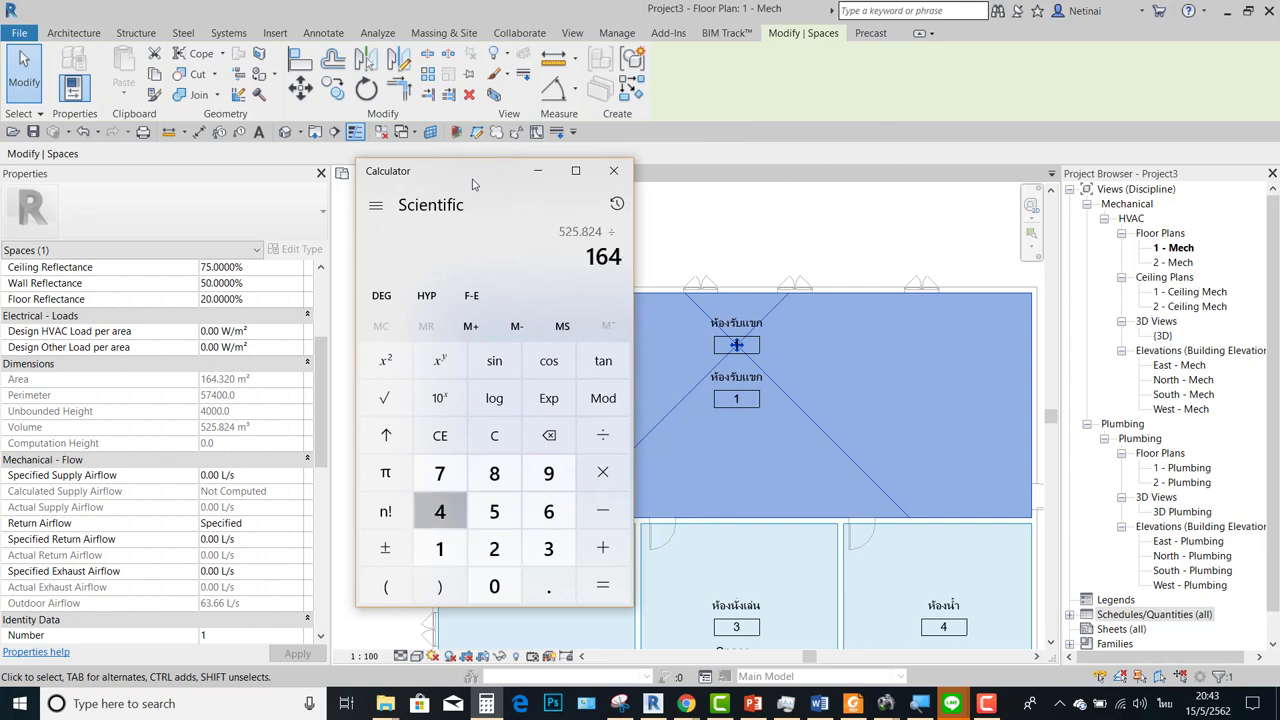
{"action": "type", "text": ".32"}
{"action": "key", "text": "Return"}
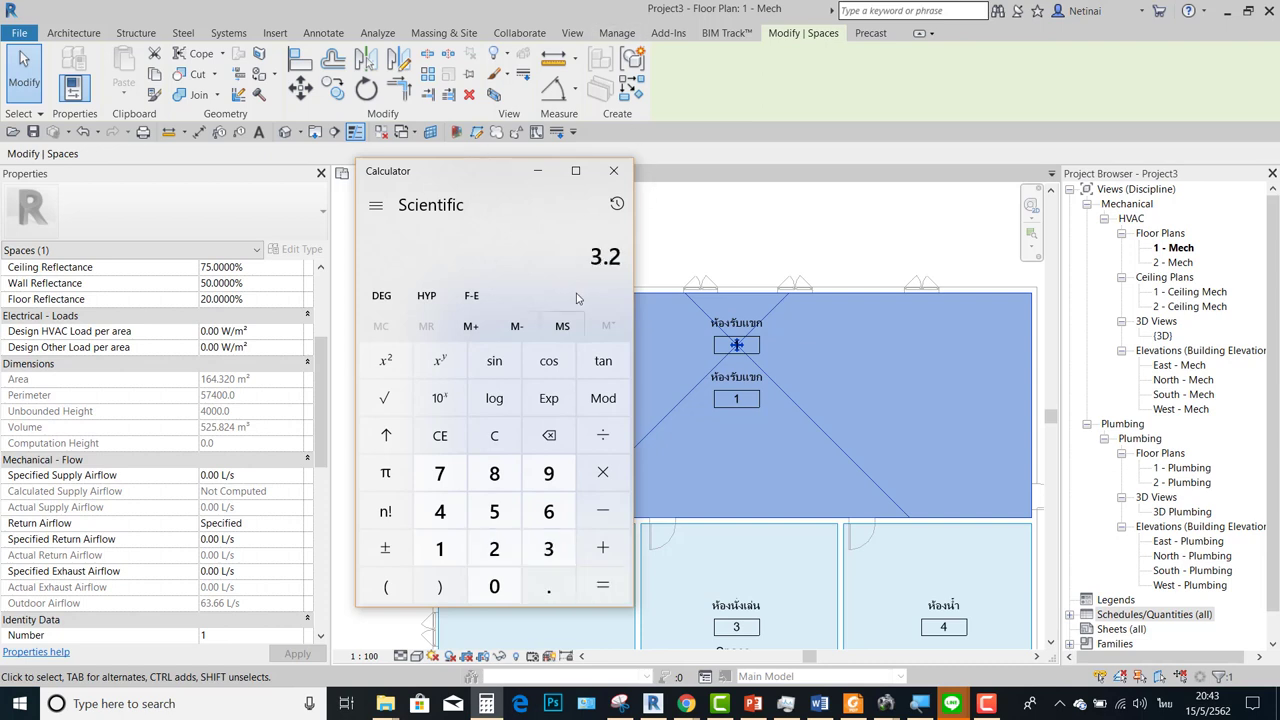
{"action": "left_click", "coordinate": [608, 258]}
{"action": "left_click", "coordinate": [608, 258]}
{"action": "left_click", "coordinate": [608, 258]}
{"action": "left_click", "coordinate": [608, 258]}
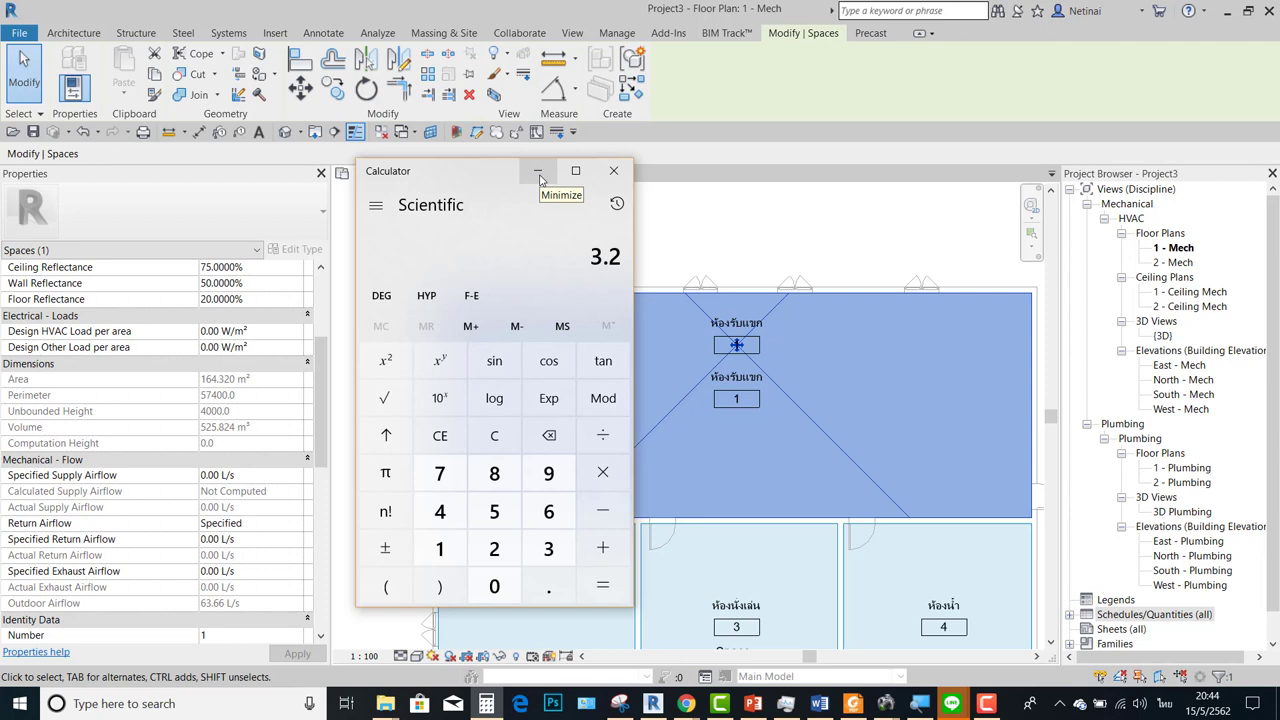
{"action": "left_click", "coordinate": [539, 178]}
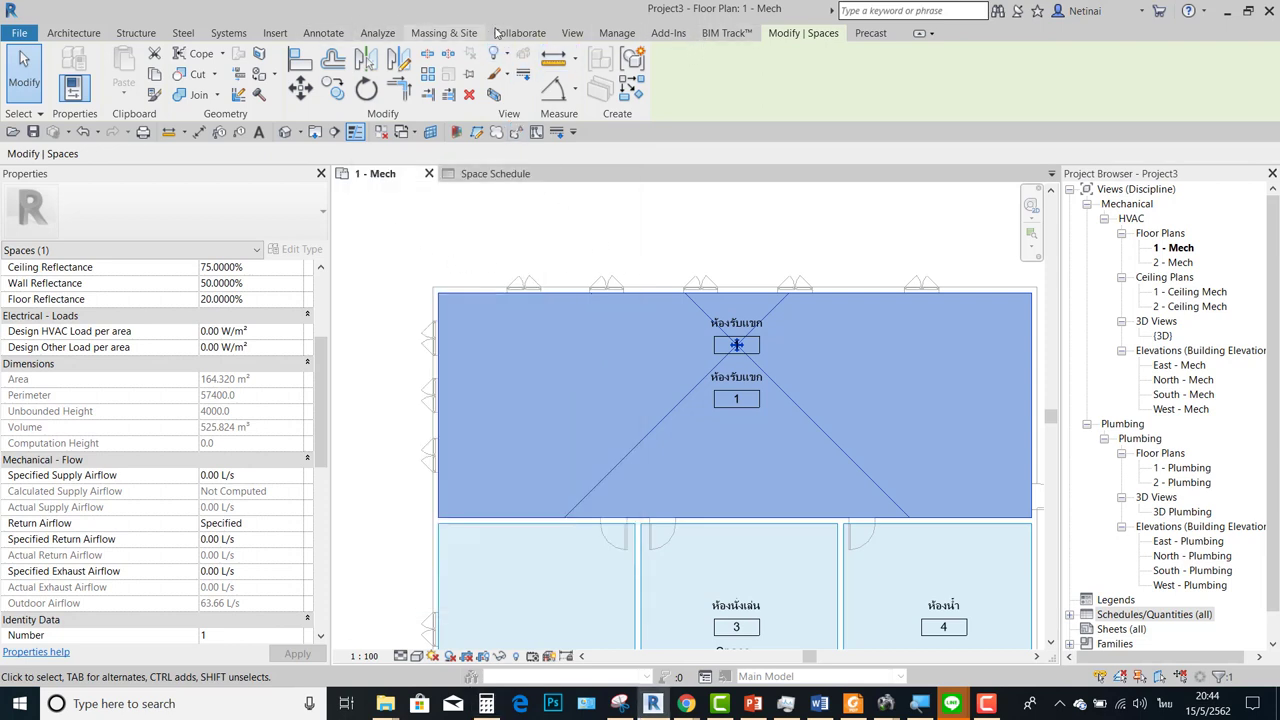
Deselect the space and open the Area and Volume Computations settings
{"action": "key", "text": "Escape"}
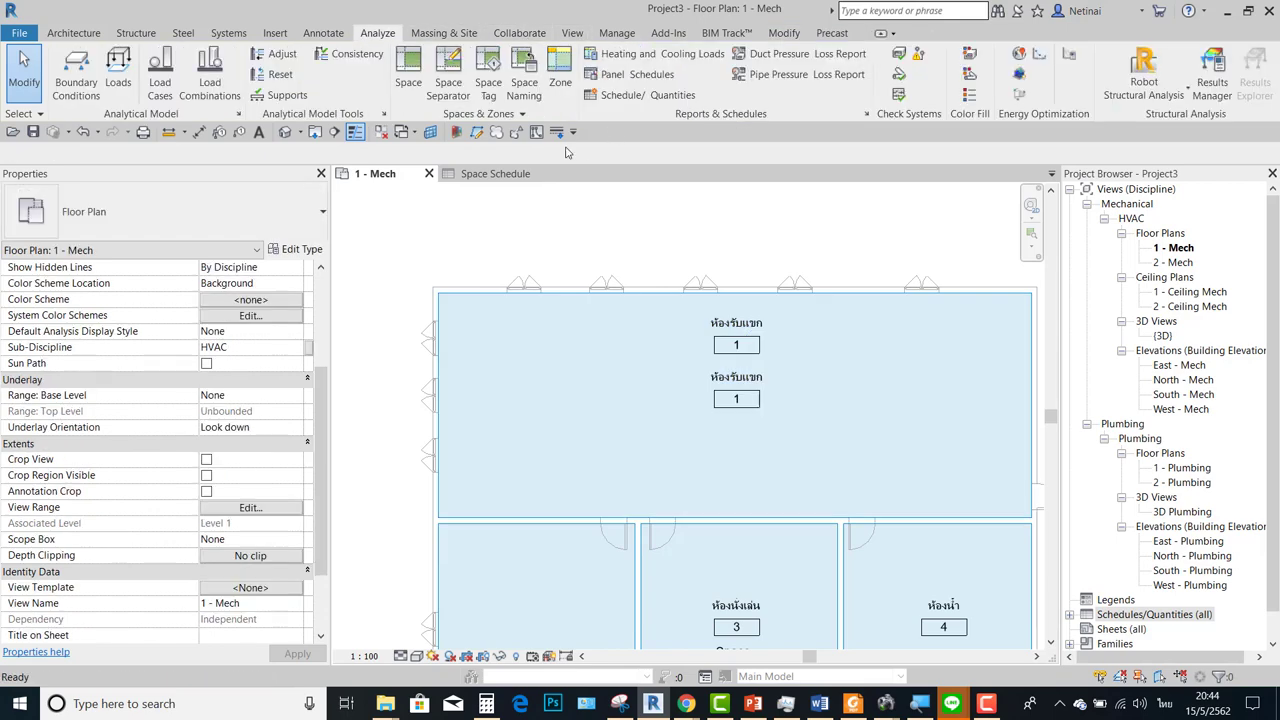
{"action": "left_click", "coordinate": [495, 114]}
{"action": "left_click", "coordinate": [453, 158]}
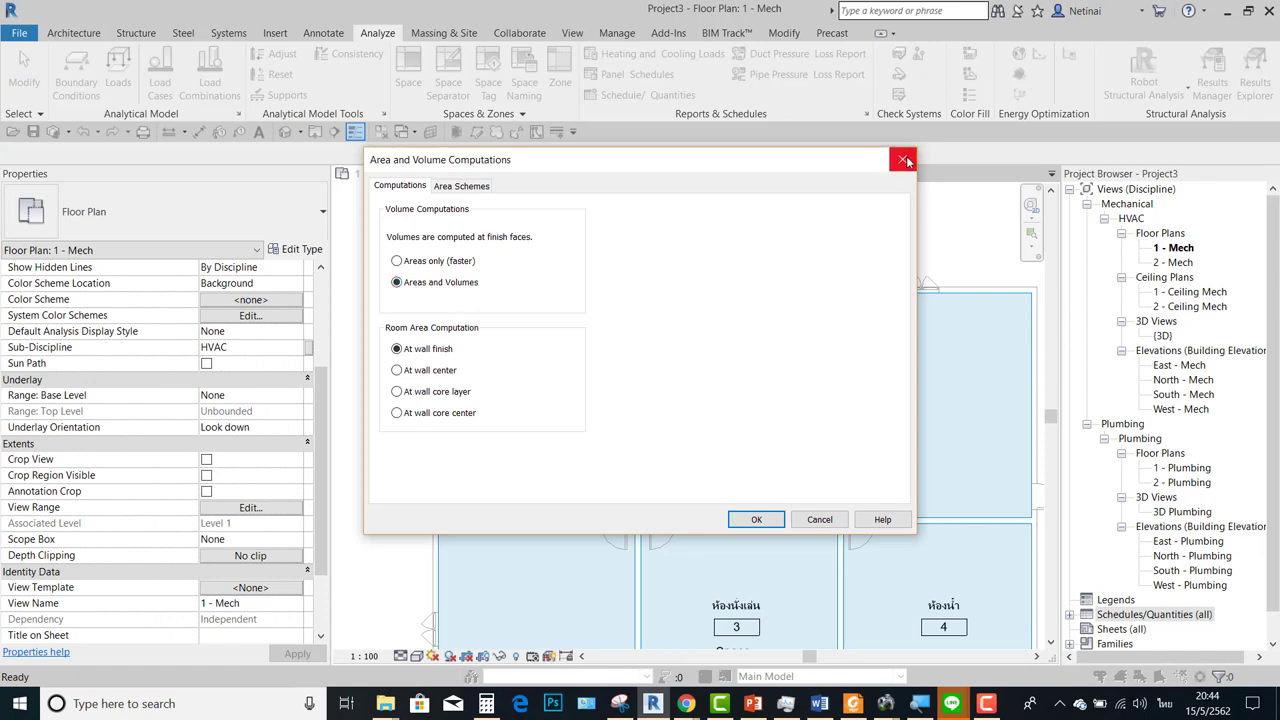
Close Area and Volume Computations and zoom out to the full 1 - Mech plan
{"action": "left_click", "coordinate": [902, 159]}
{"action": "scroll", "coordinate": [626, 258], "scroll_direction": "down", "scroll_amount": 2}
{"action": "scroll", "coordinate": [626, 258], "scroll_direction": "down", "scroll_amount": 1}
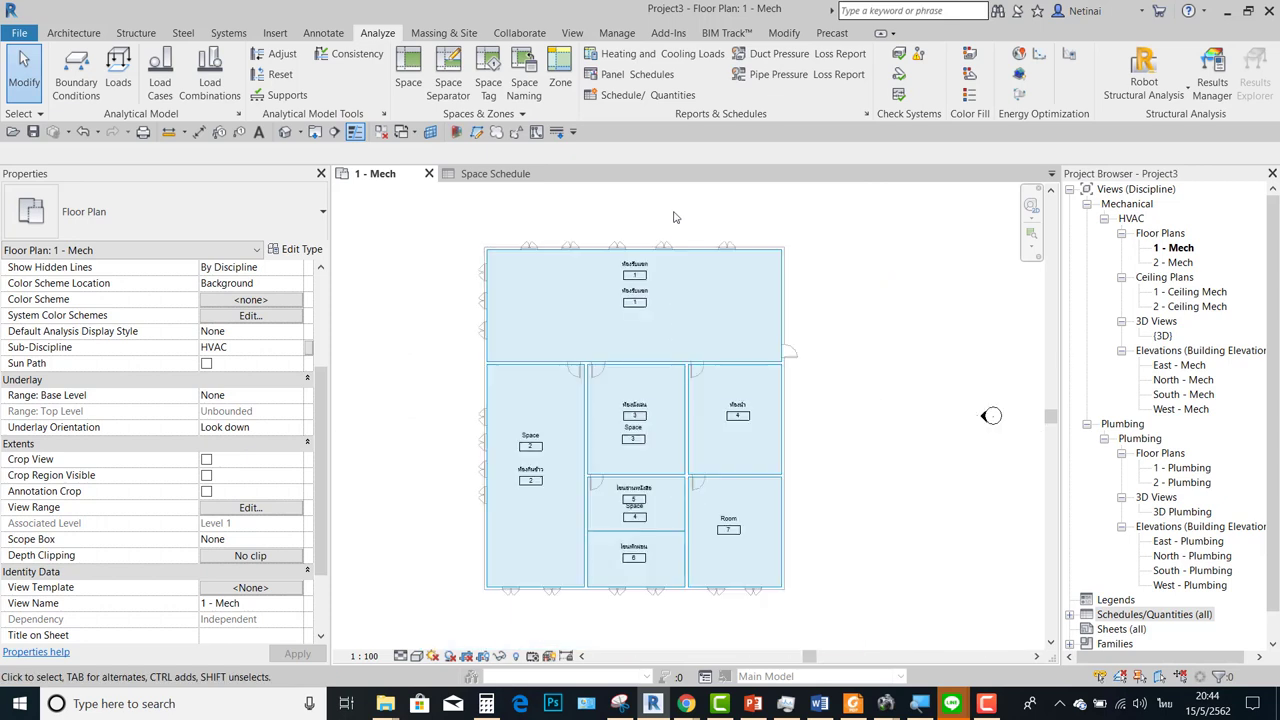